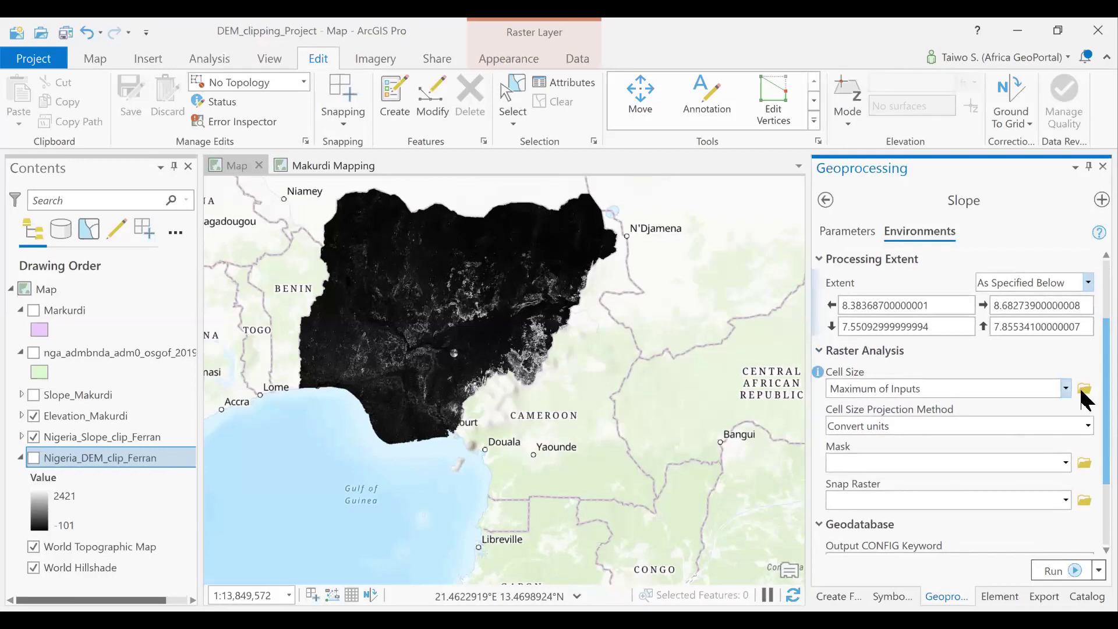
Step: Set the Slope tool's cell size environment to the same as layer Nigeria_DEM_clip_Ferran
left_click(1064, 389)
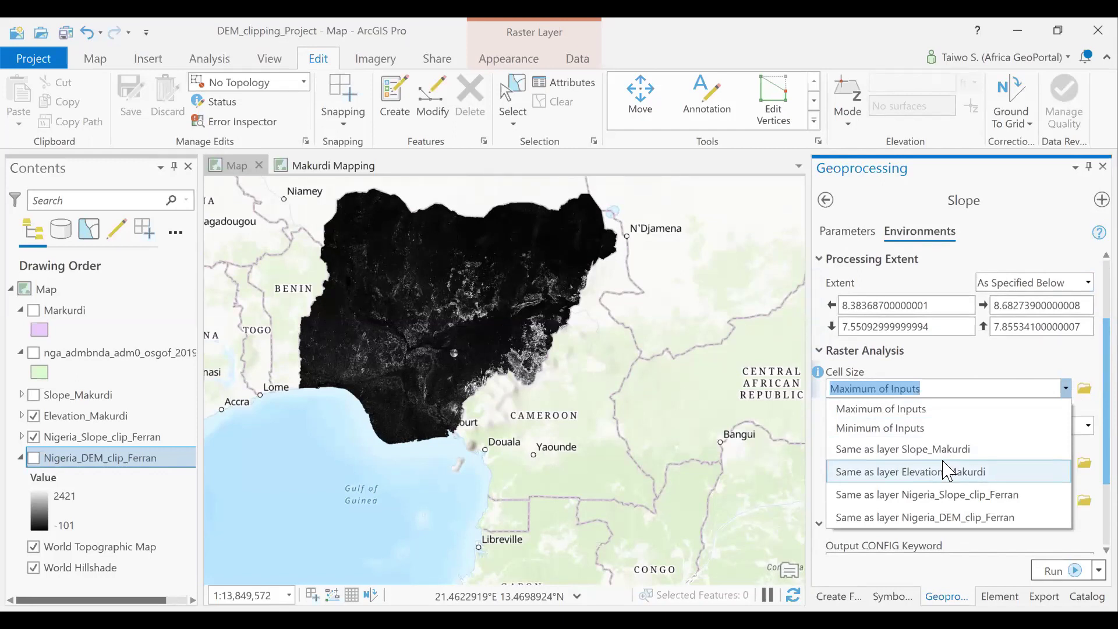
left_click(947, 518)
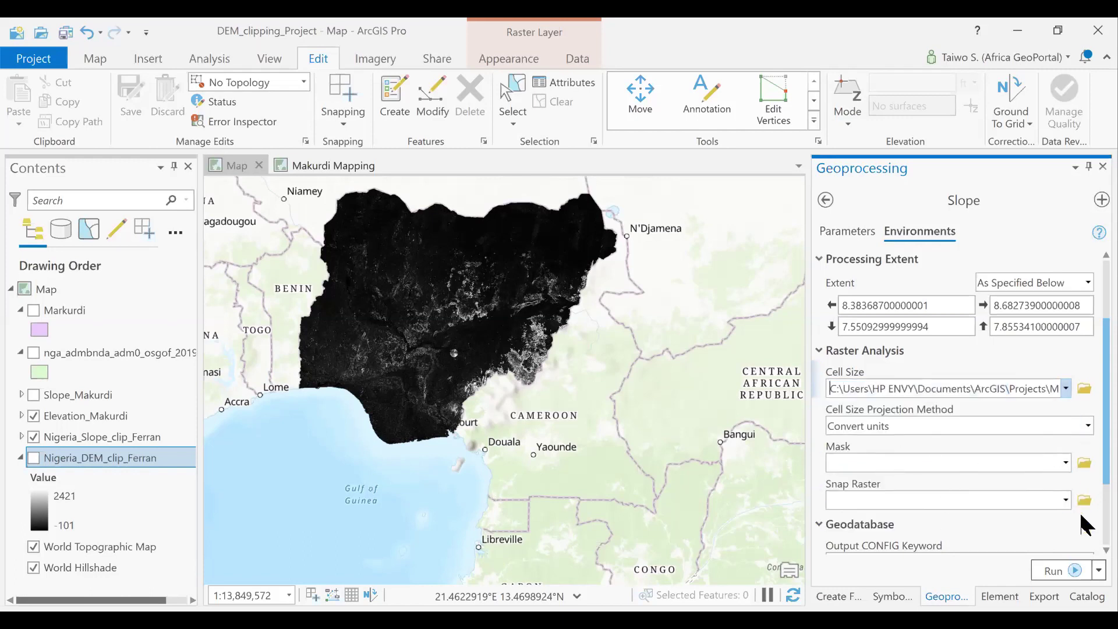
scroll(1083, 537, "down", 3)
scroll(1081, 394, "up", 6)
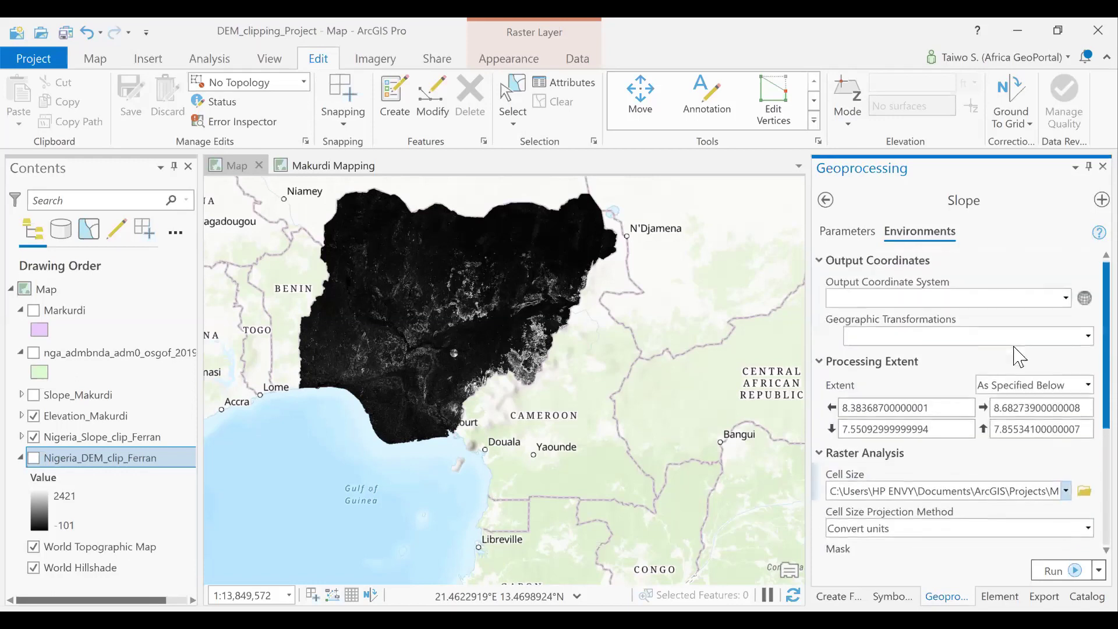
Step: Recheck the cell size options in the Slope tool's environment settings and return to the tool's parameters
left_click(846, 238)
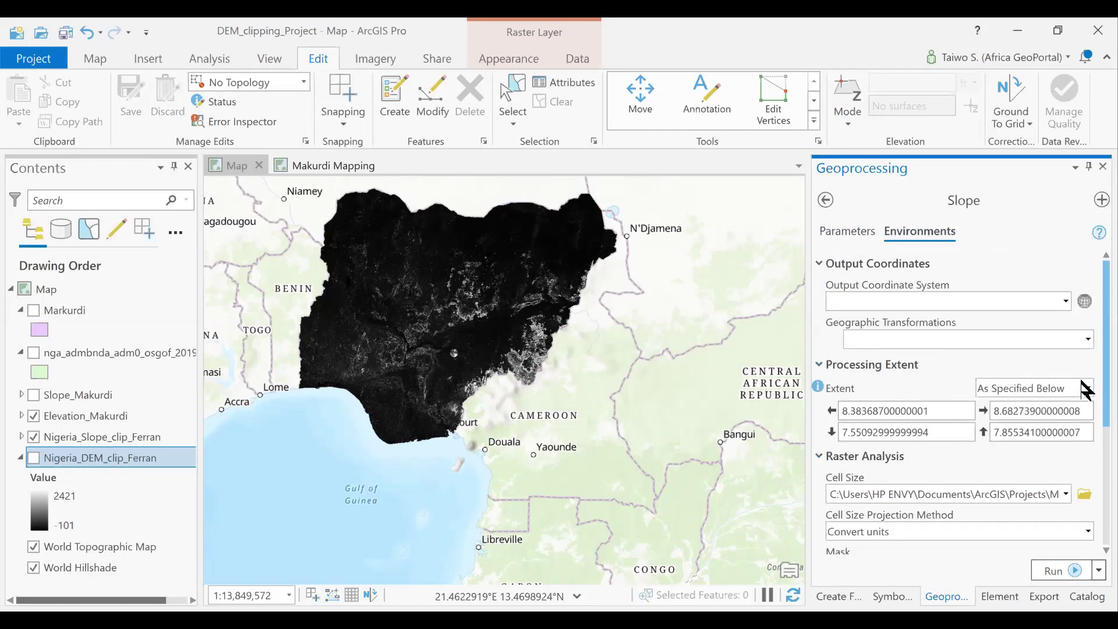
scroll(1078, 418, "down", 5)
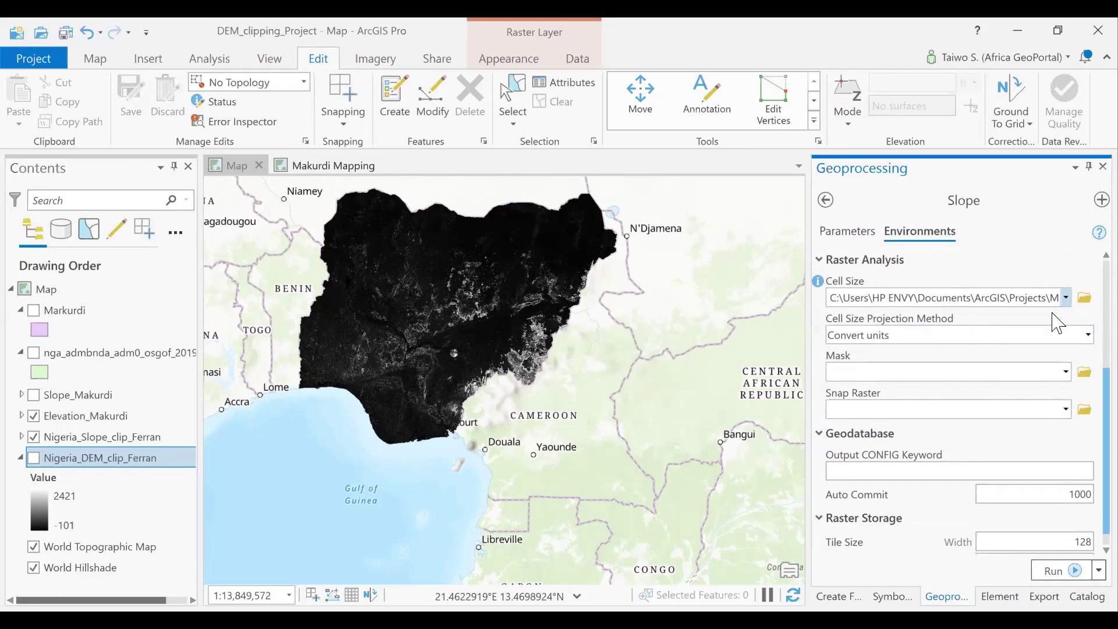
left_click(1066, 297)
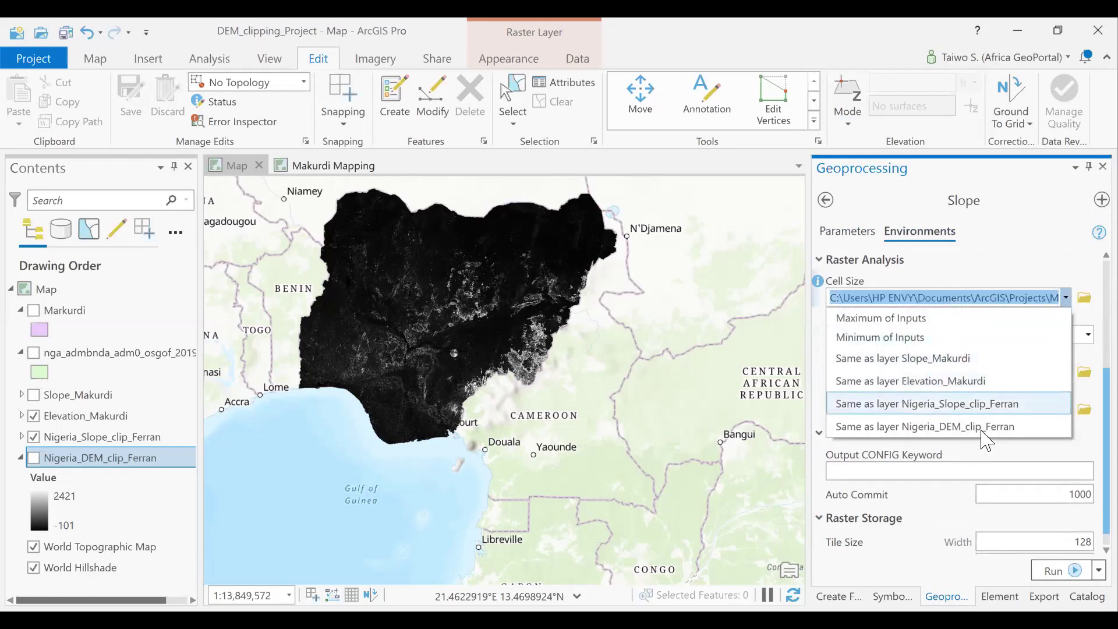
left_click(827, 204)
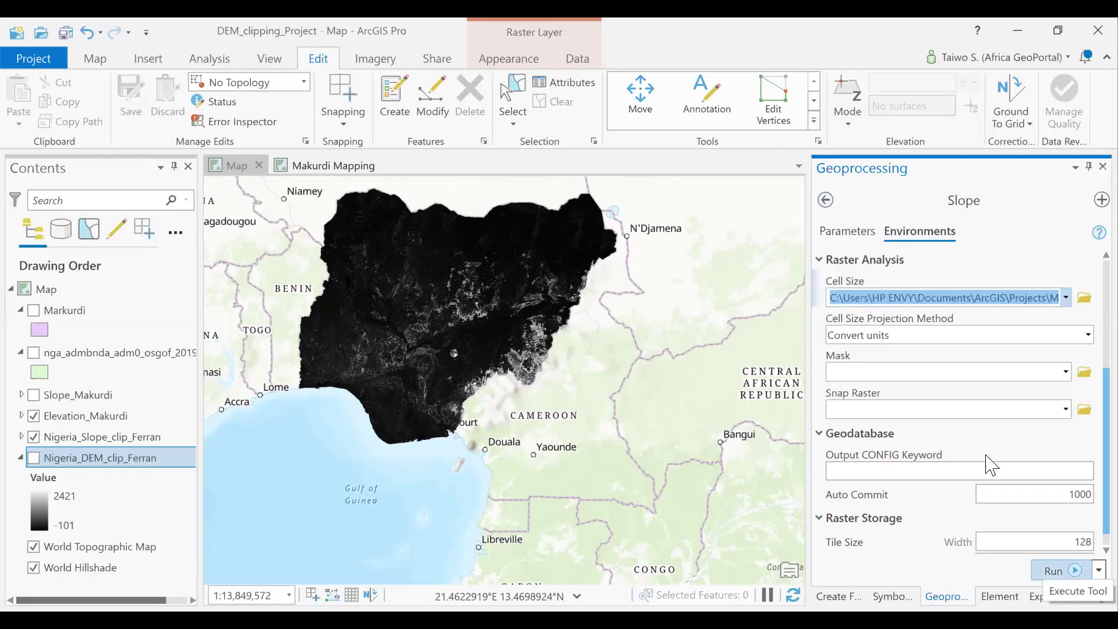
left_click(826, 199)
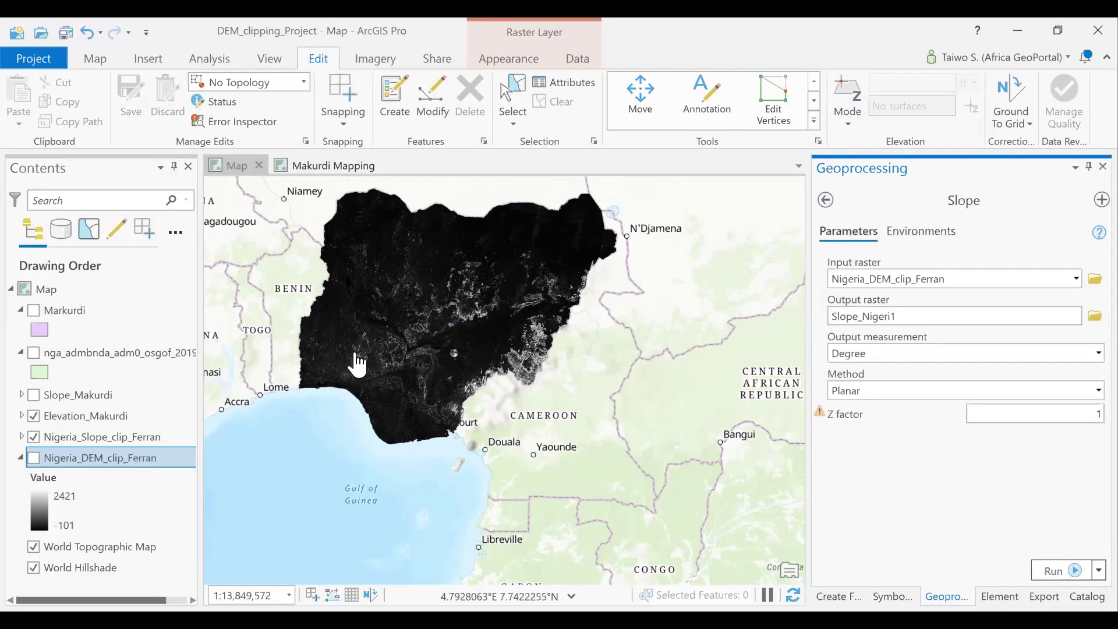
Step: Switch to the Makurdi Mapping map and hide the Reclass_Landuse and Slope_Makurdi layers
left_click(312, 168)
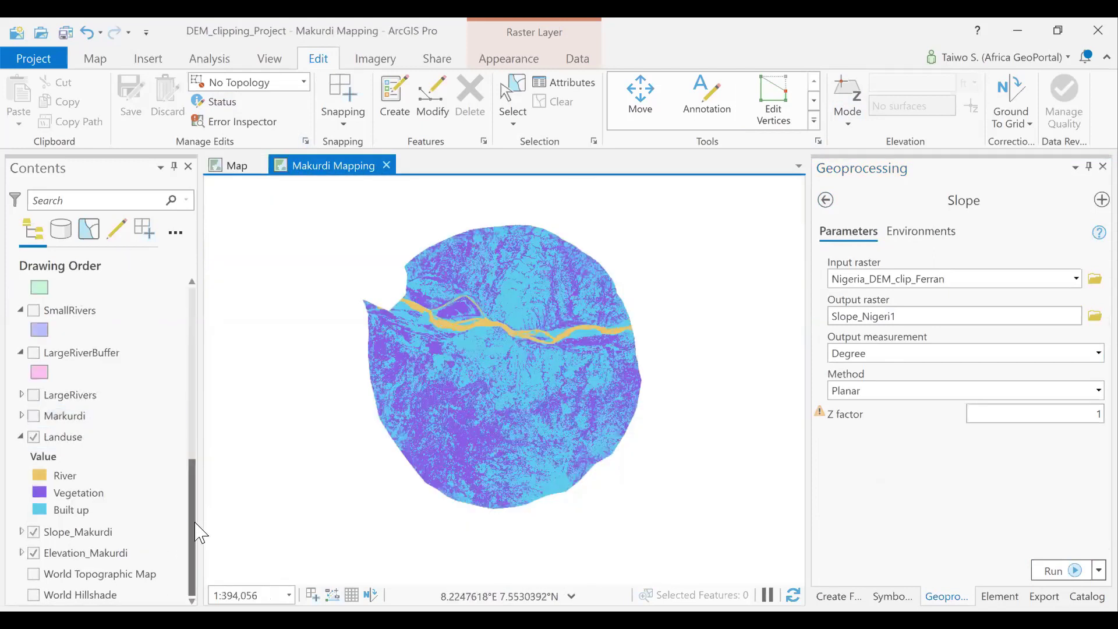
scroll(52, 315, "up", 10)
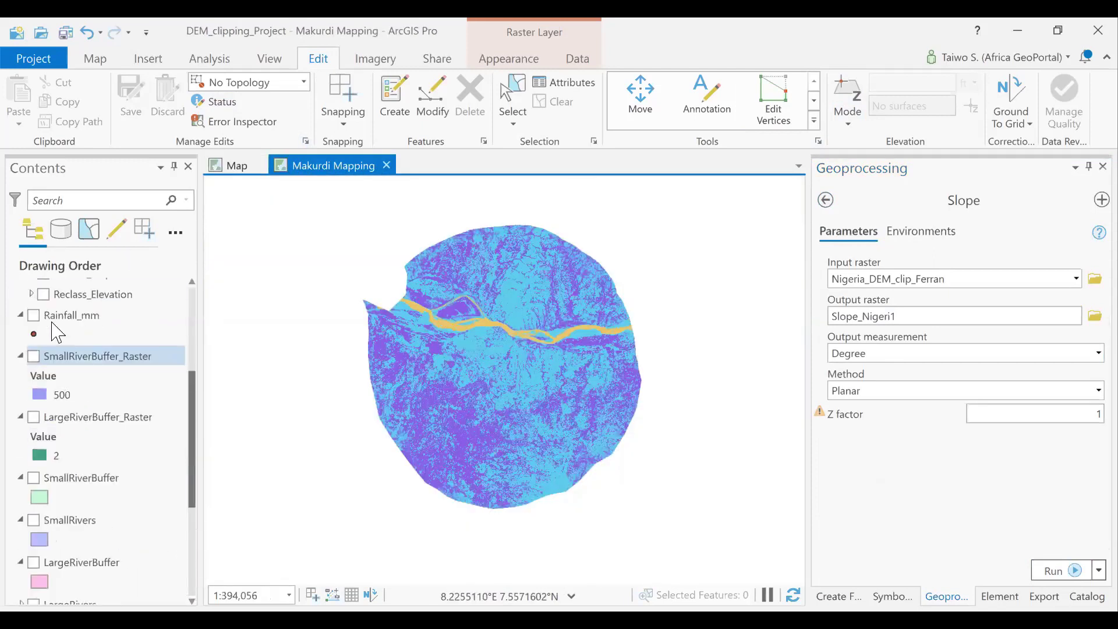
scroll(45, 354, "down", 5)
scroll(45, 338, "up", 2)
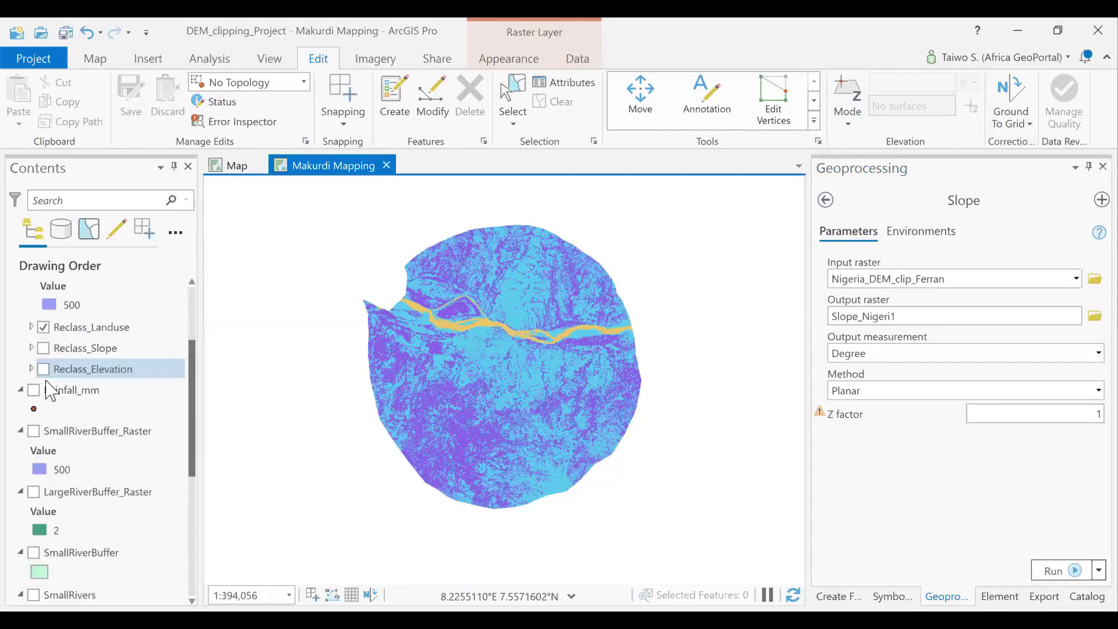
left_click(46, 336)
scroll(82, 430, "down", 5)
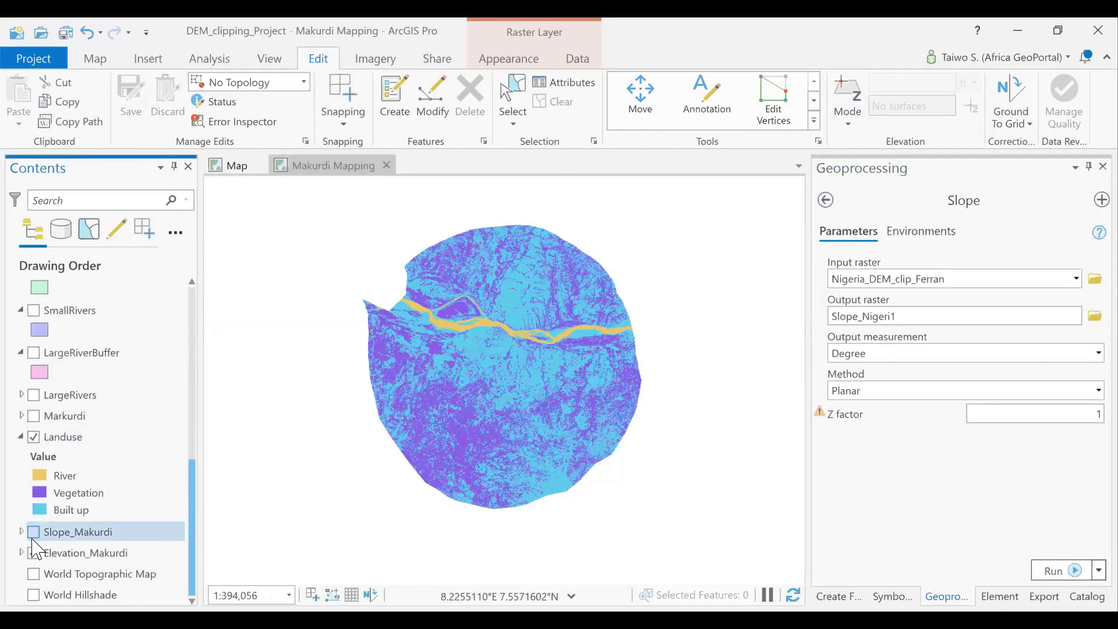
Step: Display the Elevation_Makurdi raster and hide the Landuse layer to examine Makurdi's elevation
left_click(33, 552)
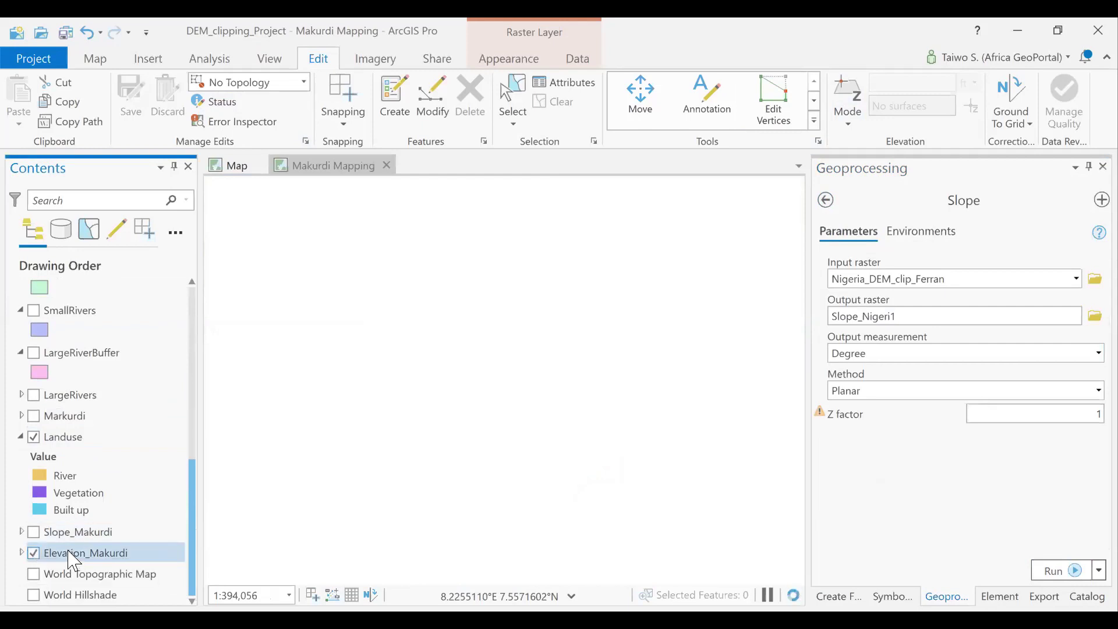
left_click_drag(499, 393, 493, 388)
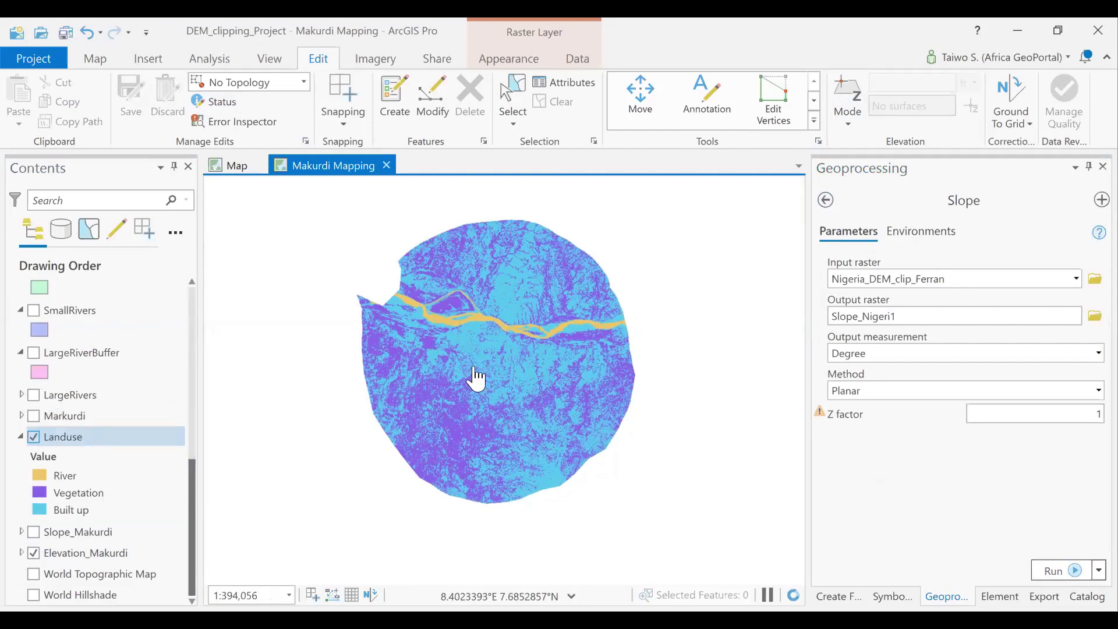
left_click(33, 436)
mouse_move(465, 366)
left_mouse_down()
mouse_move(469, 350)
mouse_move(467, 368)
left_mouse_up()
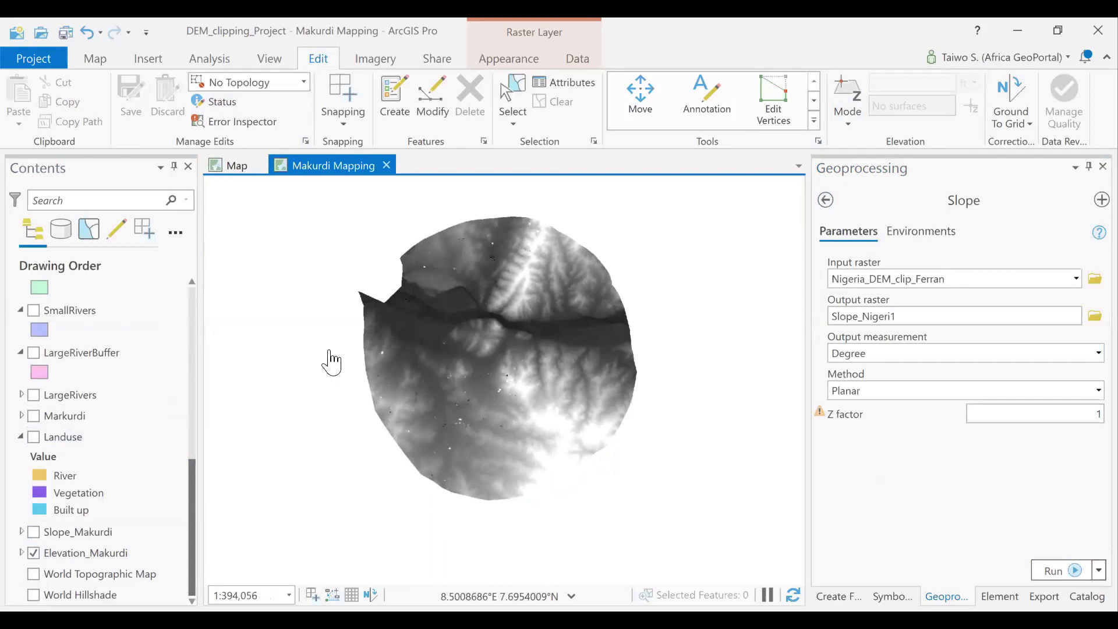
left_click_drag(475, 377, 458, 362)
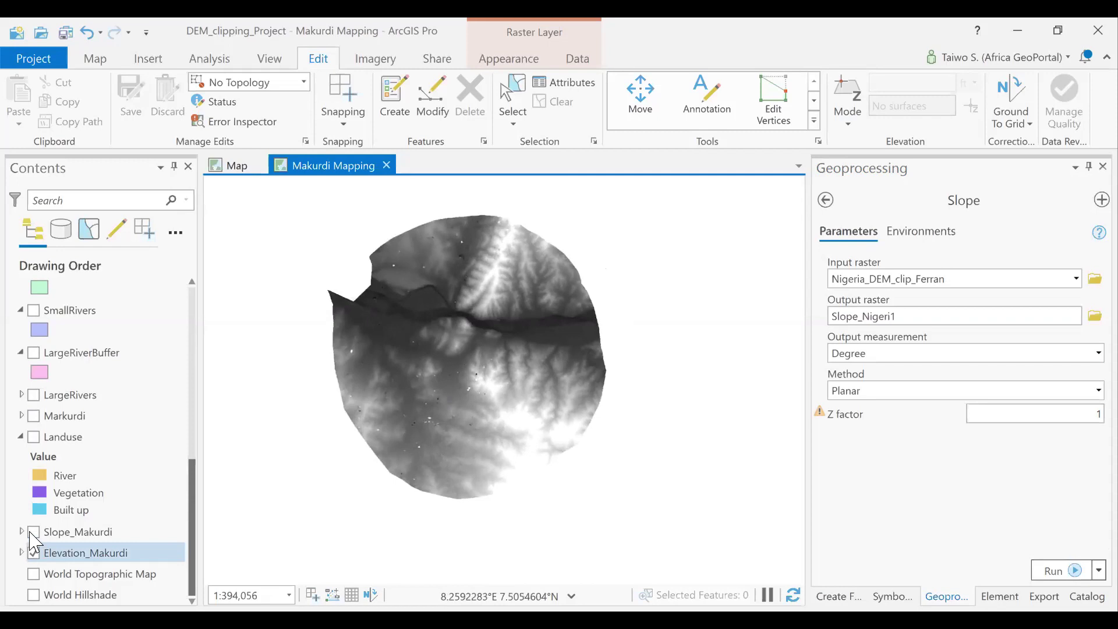
Step: Show the Slope_Makurdi raster instead of Elevation_Makurdi and check it against the Markurdi boundary
left_click(33, 553)
left_click(33, 532)
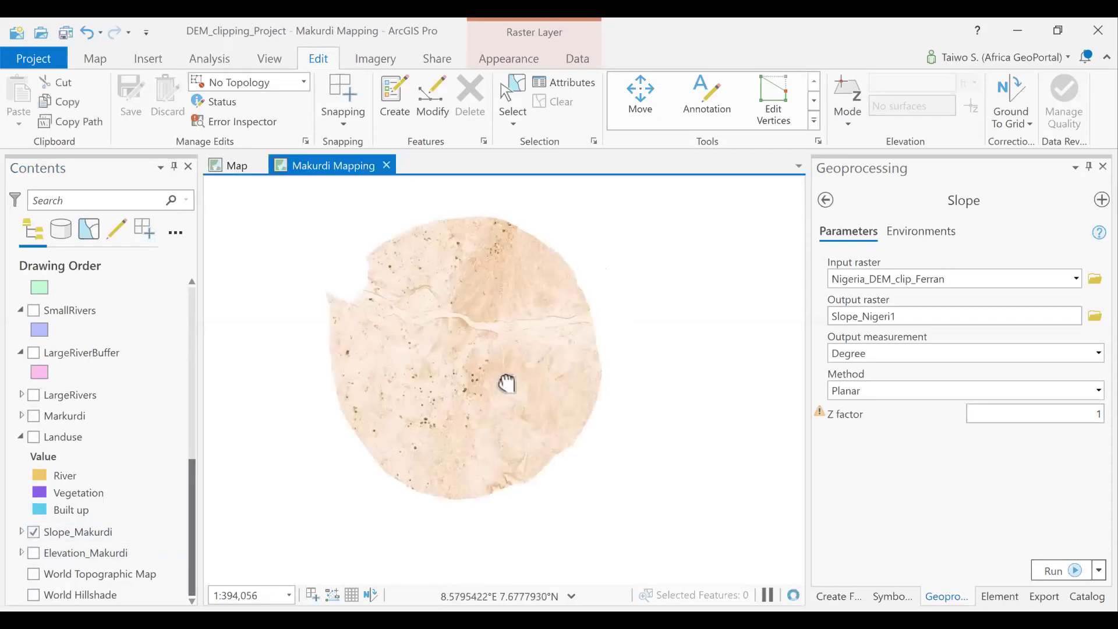
left_click(34, 416)
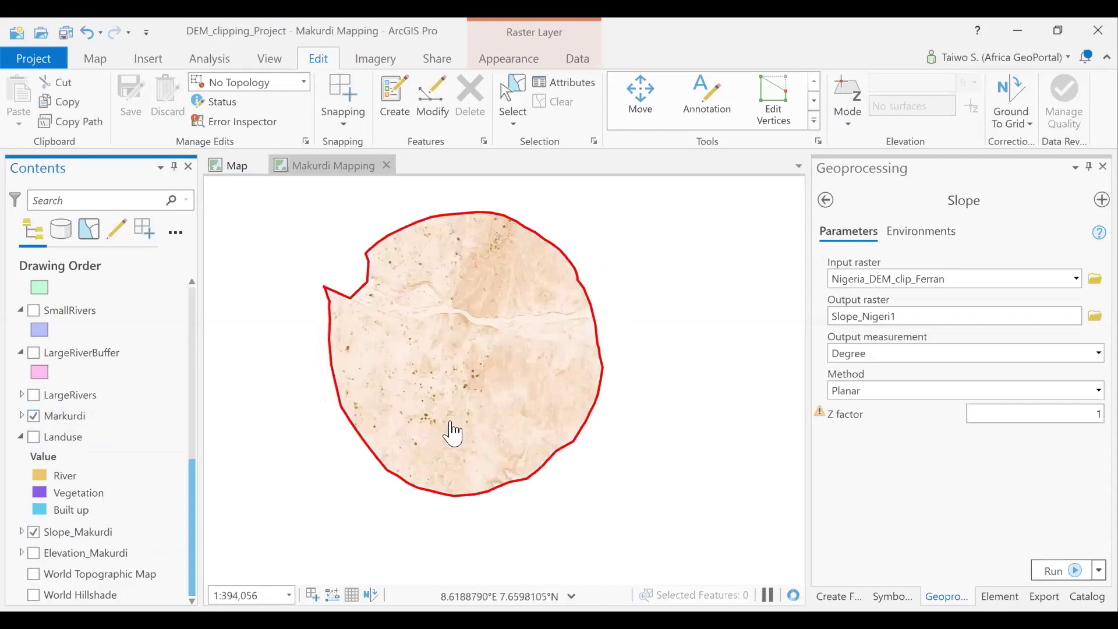
left_click(486, 375)
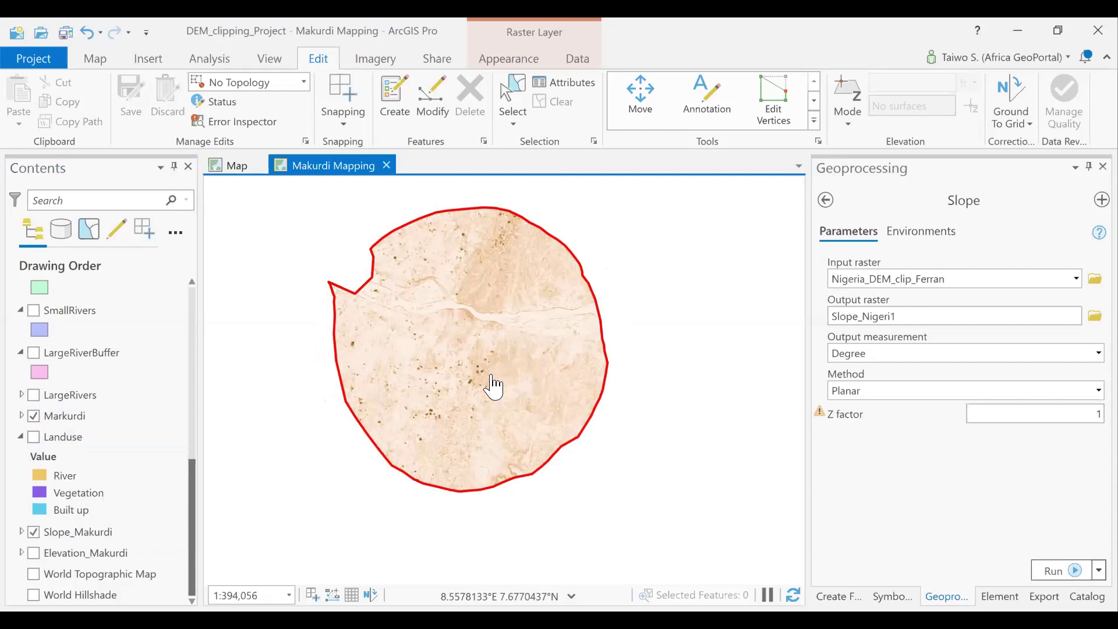
left_click(34, 416)
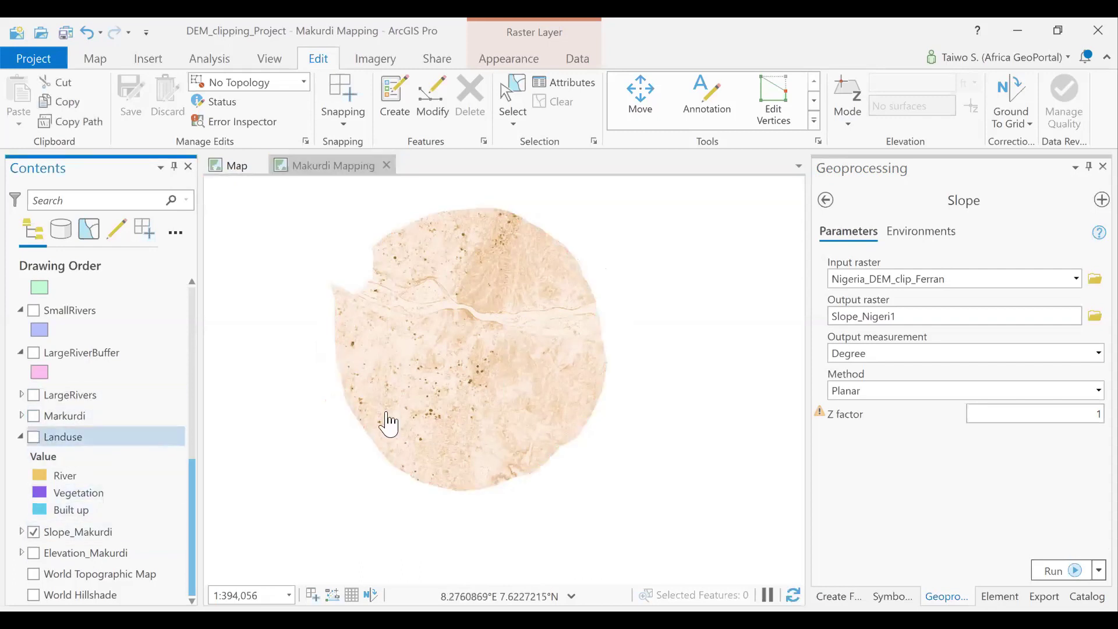
Step: Display the Landuse layer and examine its River, Vegetation and Built up classes
left_click(34, 436)
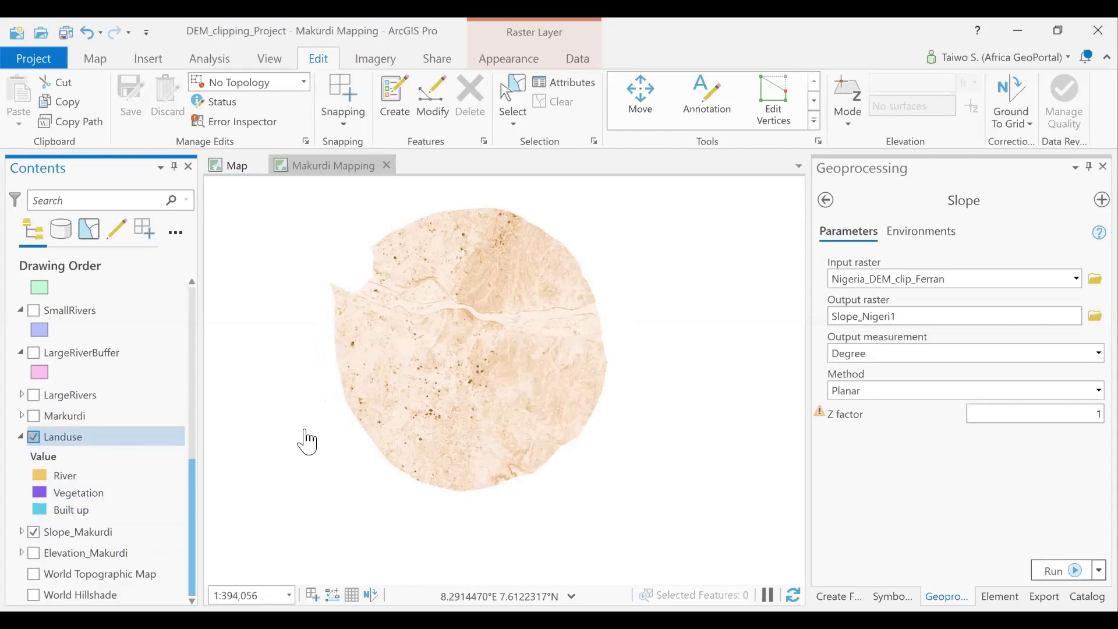
left_click_drag(472, 389, 439, 406)
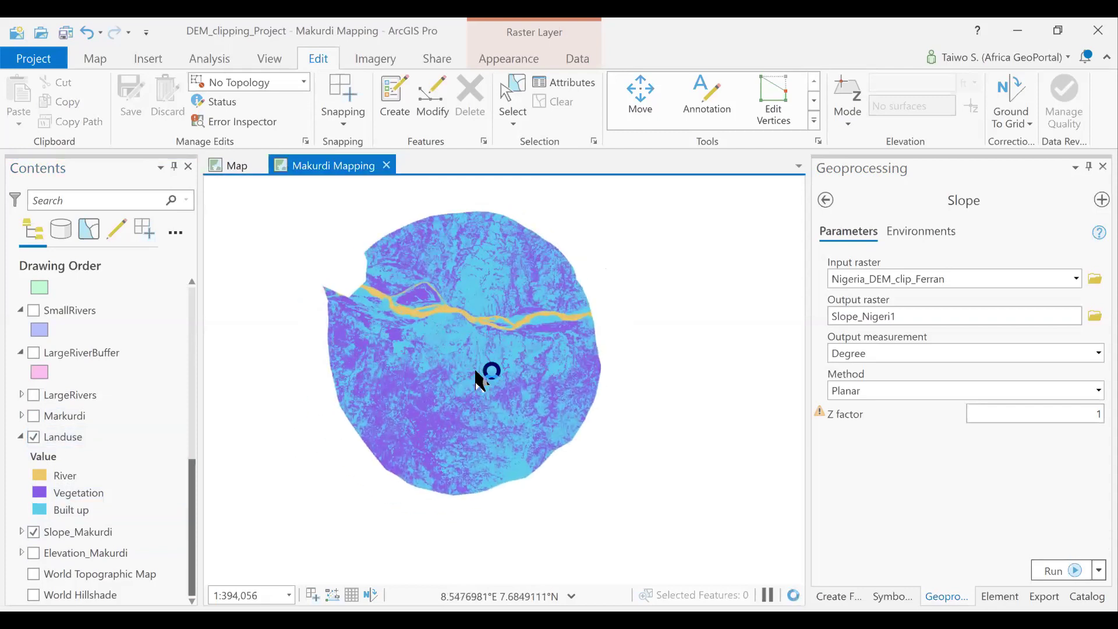
left_click(79, 508)
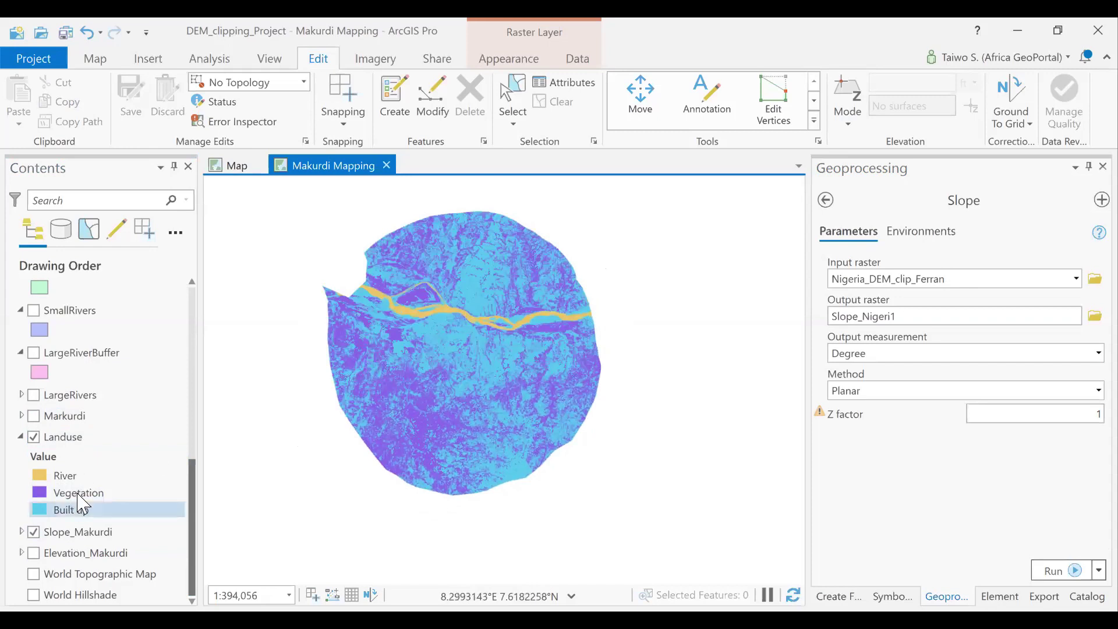
left_click(69, 477)
left_click(69, 463)
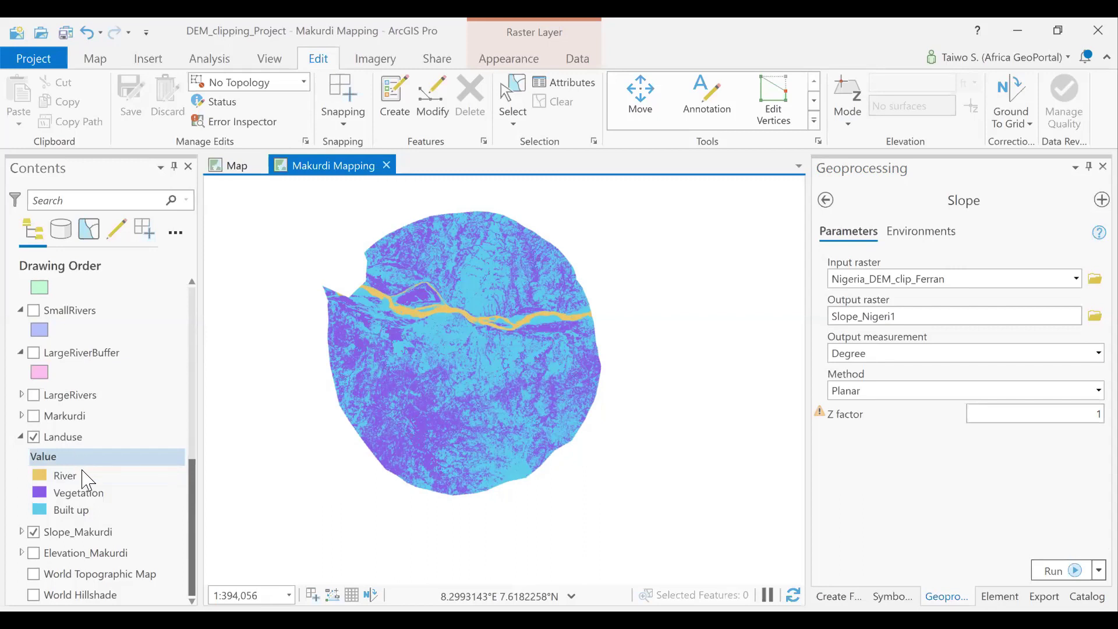
left_click(76, 477)
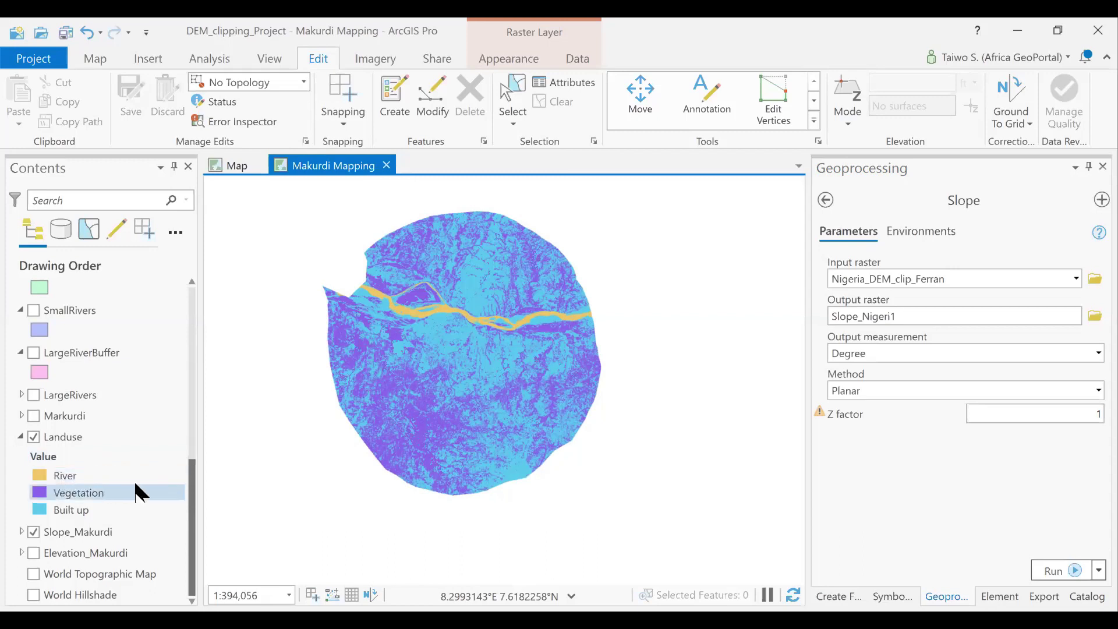
Step: Review the Landuse layer's unique-value symbology and close it
right_click(84, 468)
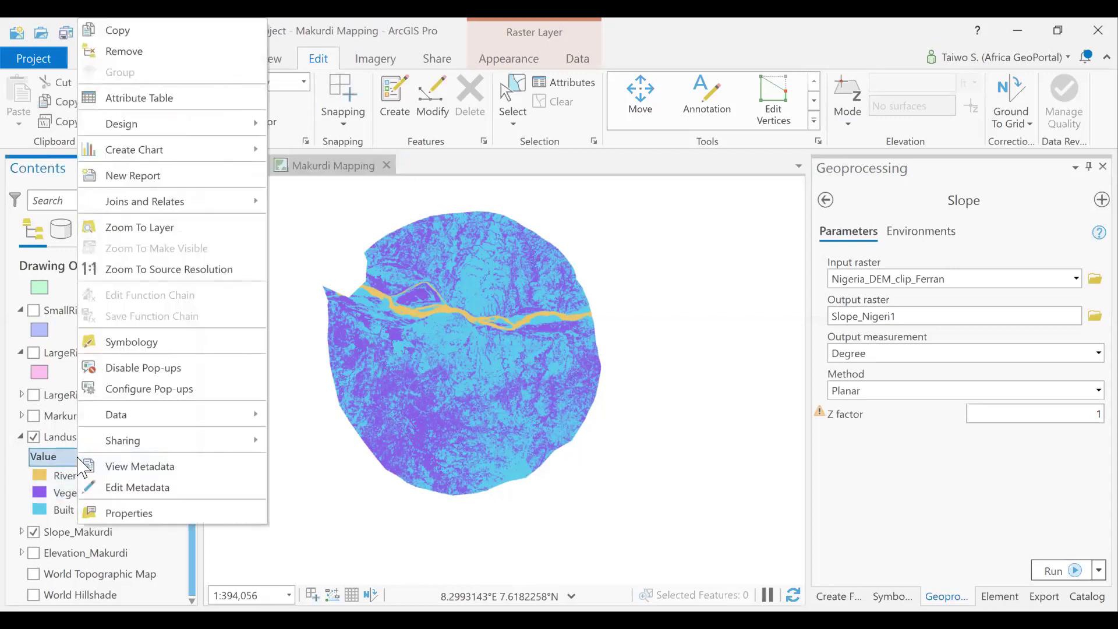
left_click(131, 343)
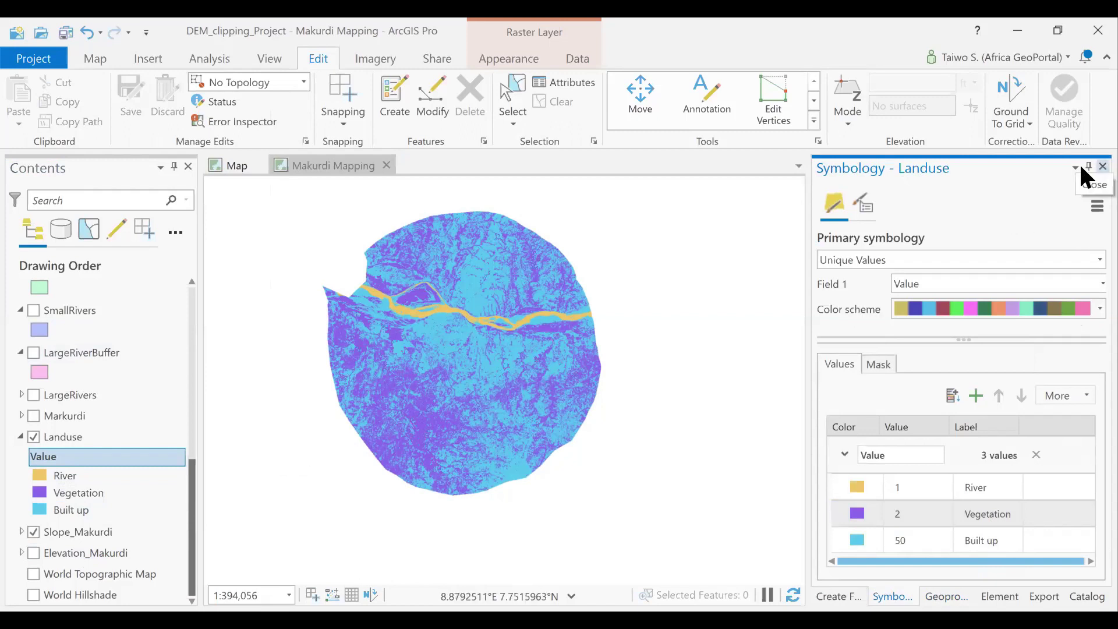
left_click(1102, 168)
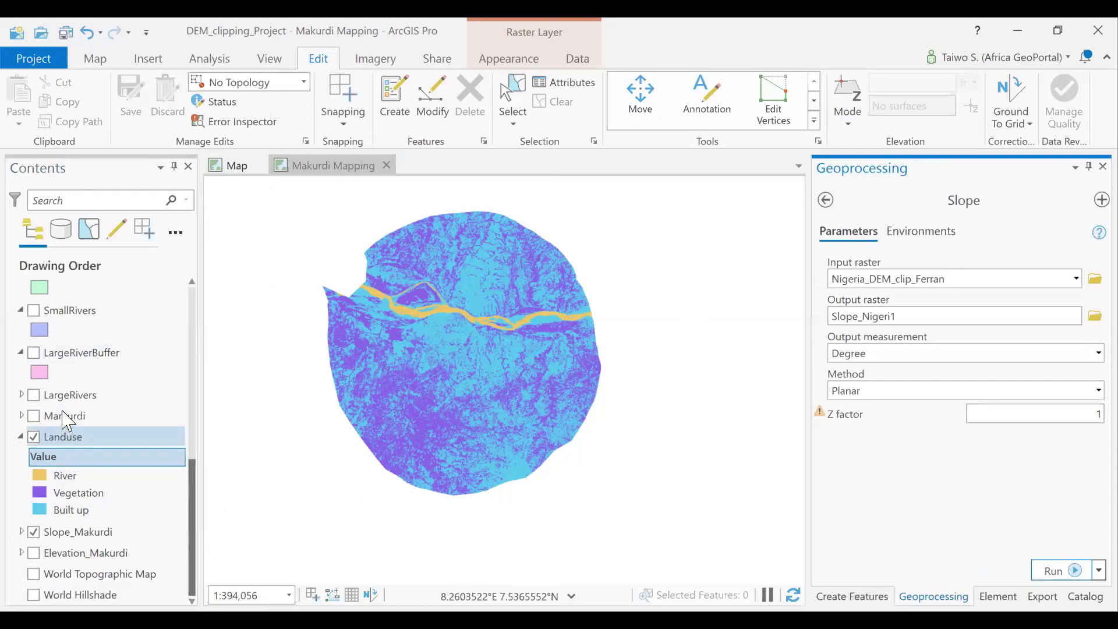
Step: Hide the Landuse layer and display the LargeRivers layer over the slope raster
left_click(34, 436)
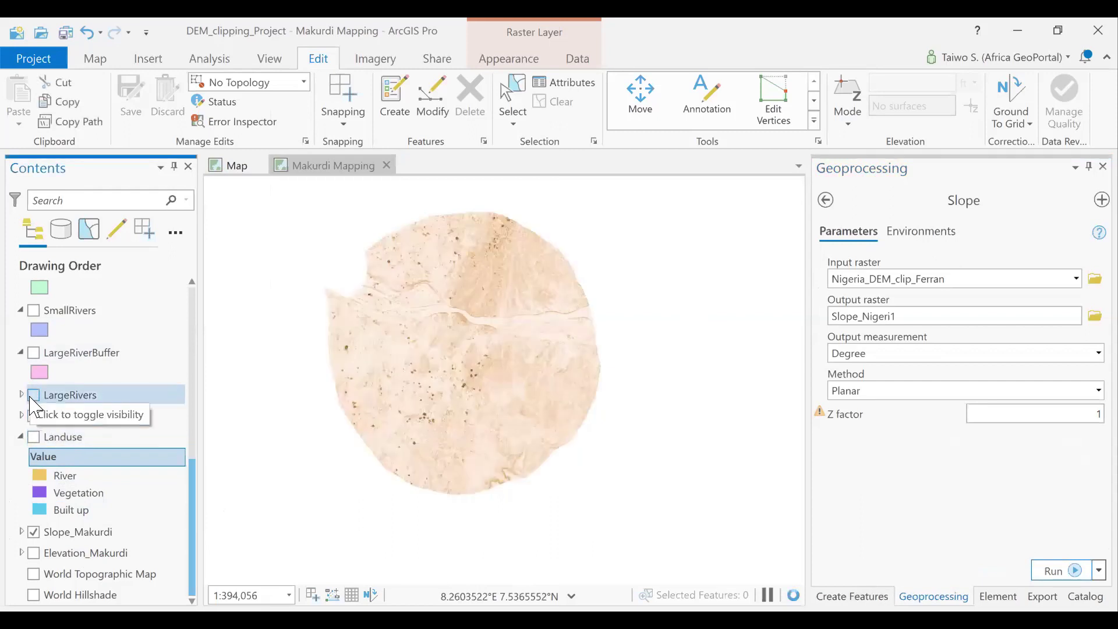
left_click(34, 397)
left_click_drag(391, 320, 384, 354)
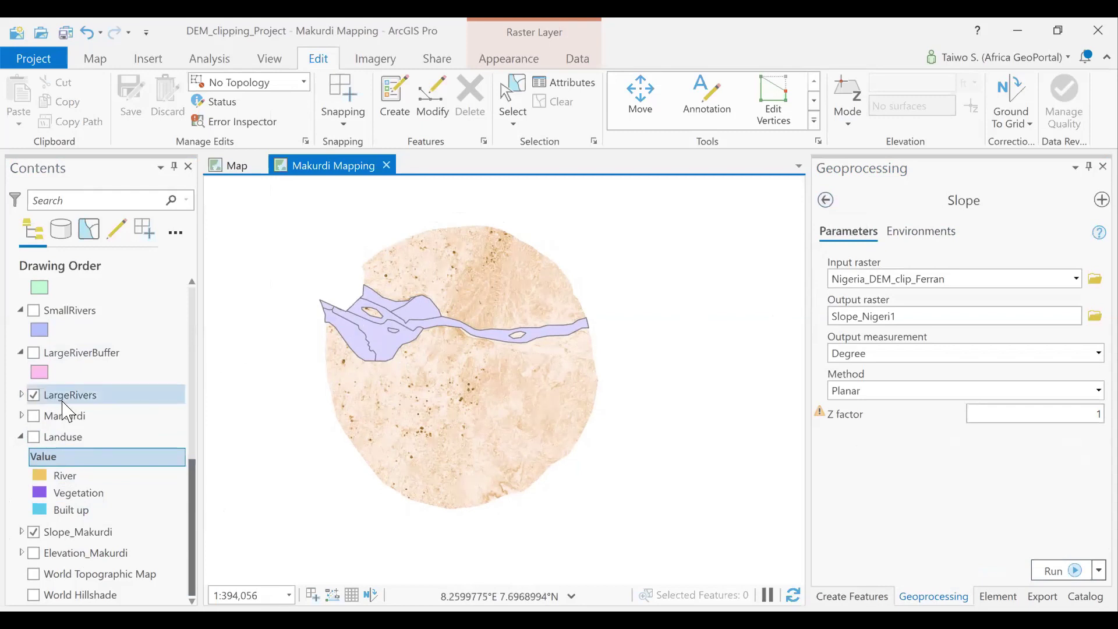
Step: Compare the LargeRivers and LargeRiverBuffer layers by alternating their visibility, leaving only LargeRiverBuffer displayed of the two
left_click(46, 395)
left_click(33, 395)
left_click(33, 352)
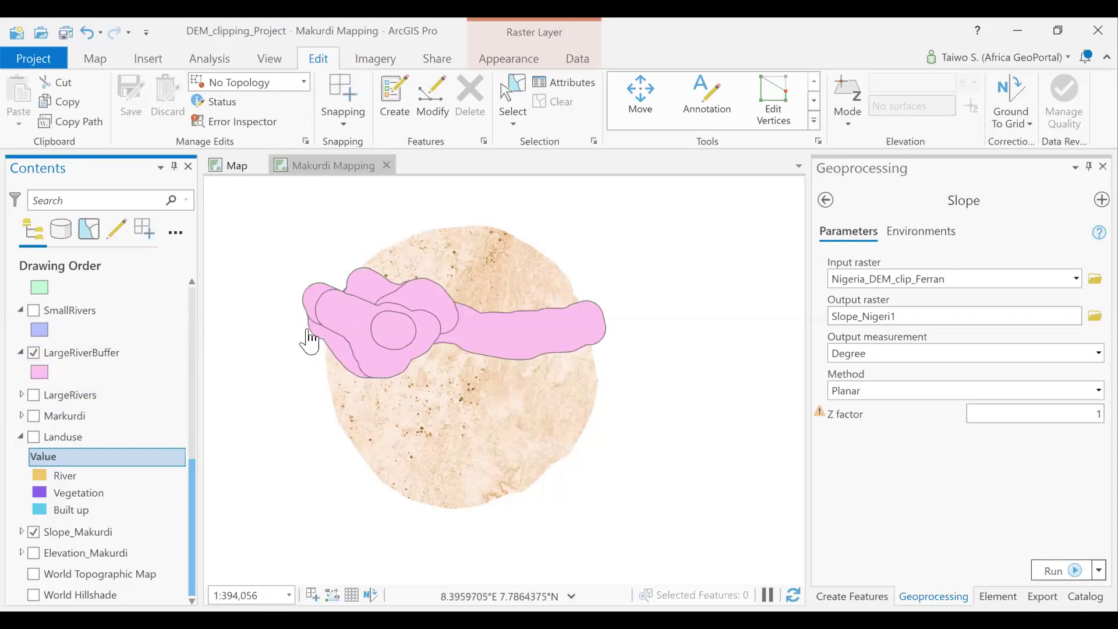
left_click(32, 353)
left_click(33, 395)
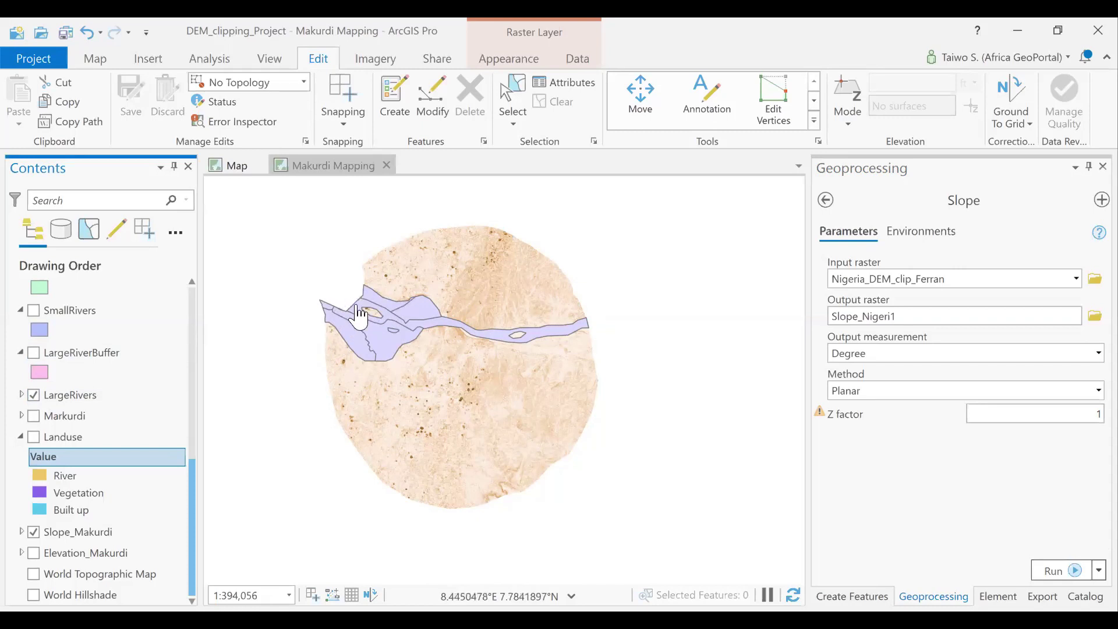
left_click(33, 394)
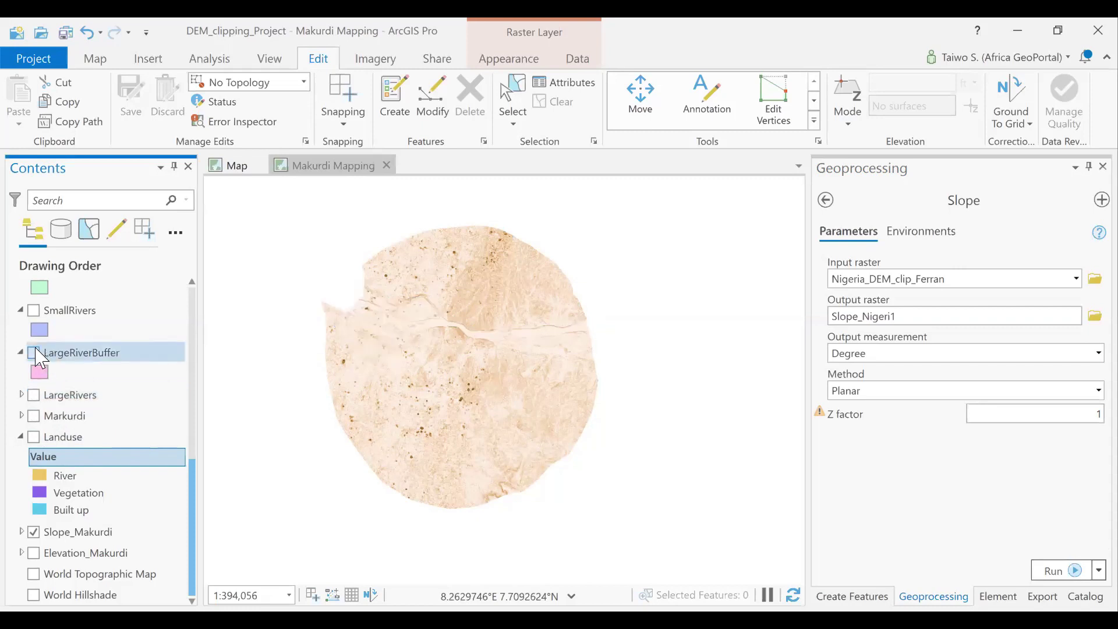
left_click(34, 352)
left_click_drag(402, 340, 384, 369)
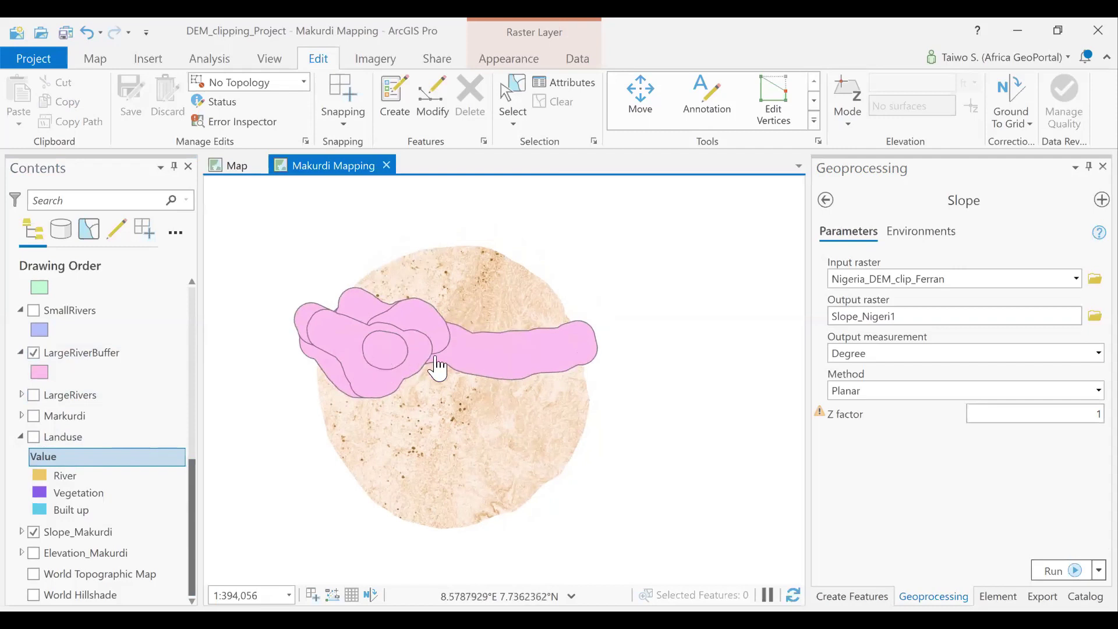
Step: Search the geoprocessing tools for "polygon" and open the Polygon to Raster conversion tool
left_click(830, 203)
left_click_drag(891, 205, 791, 217)
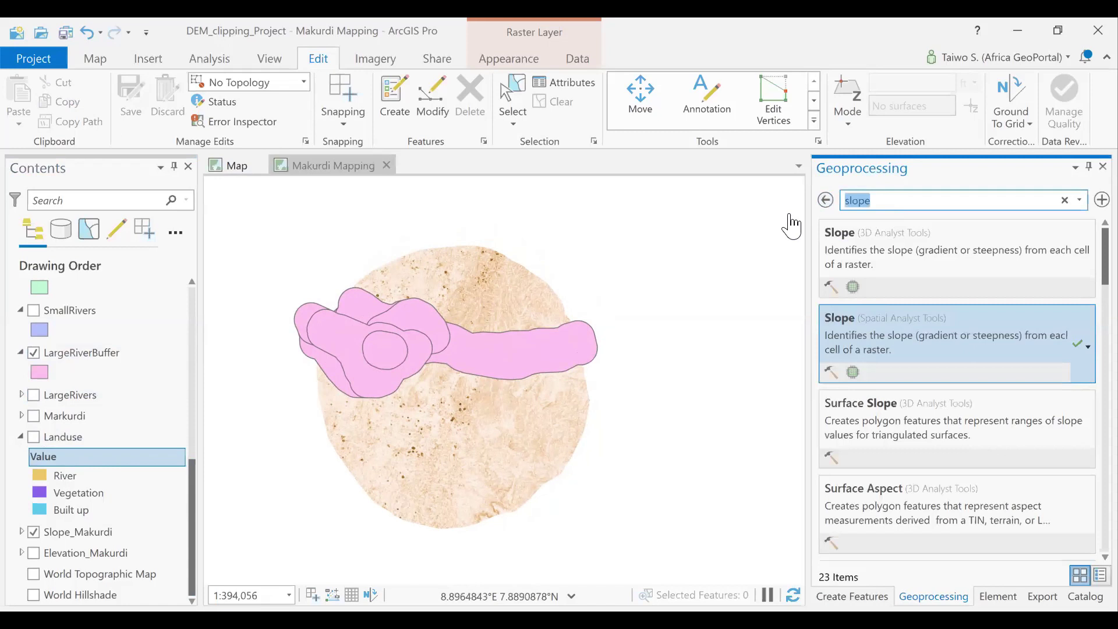
type("rasts")
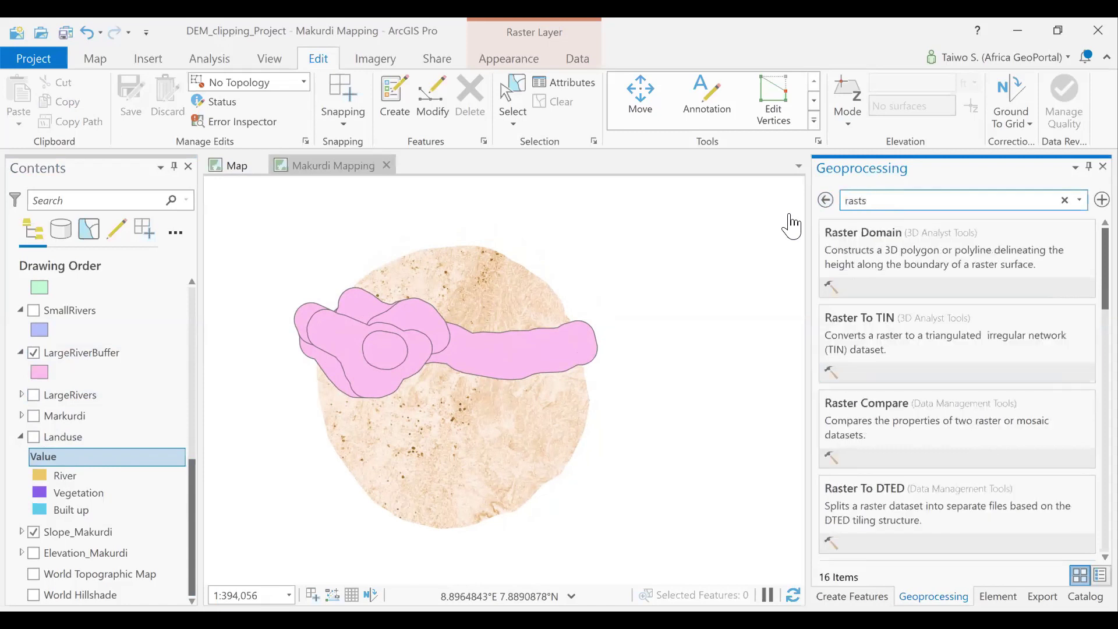
key("BackSpace")
type("polygon")
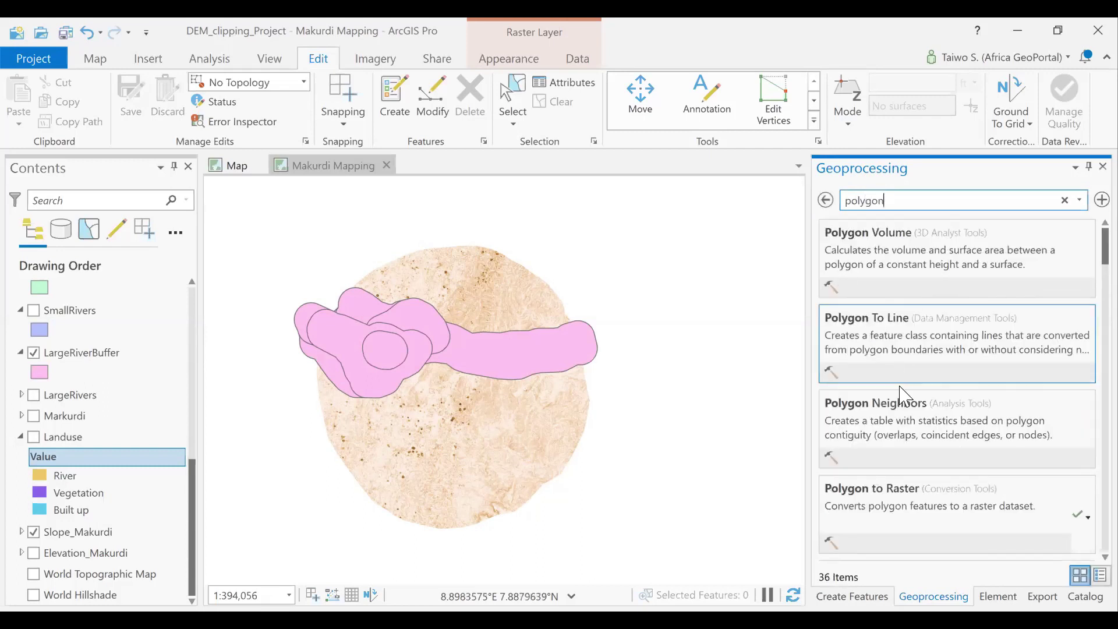
left_click(907, 495)
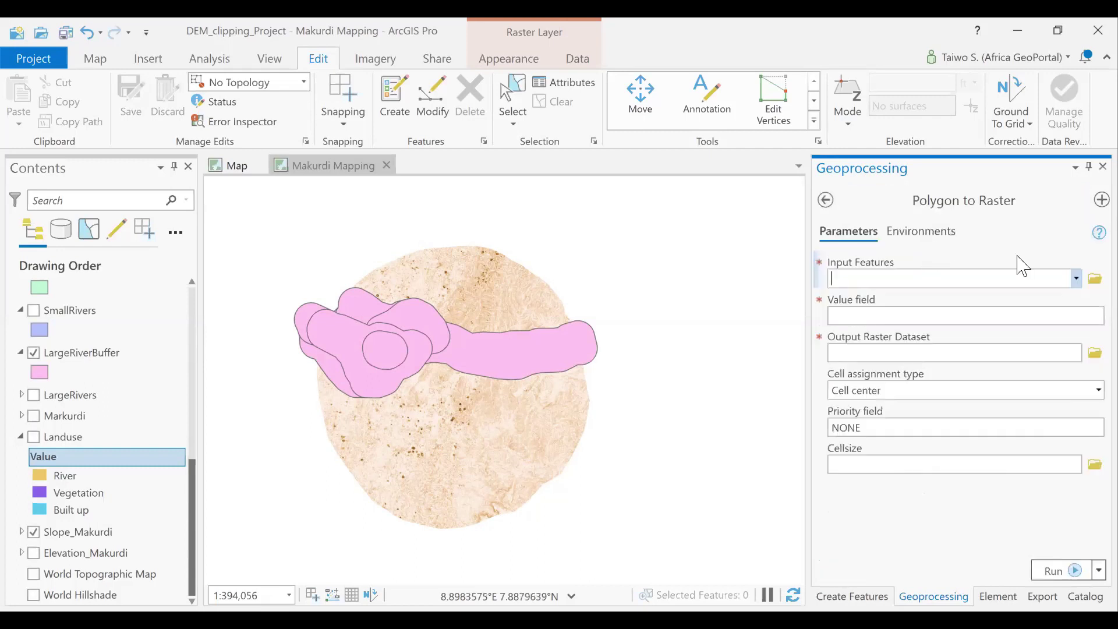
Step: Set up Polygon to Raster with LargeRiverBuffer as input, BUFF_DIST as value field and Cell center as cell assignment type
left_click(1077, 280)
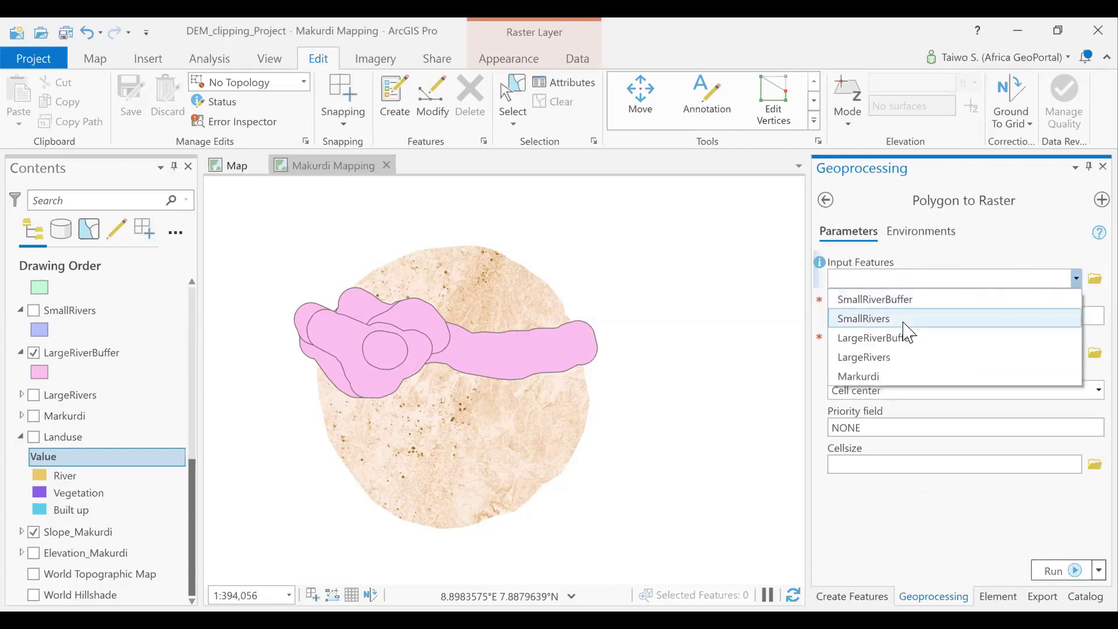
left_click(902, 338)
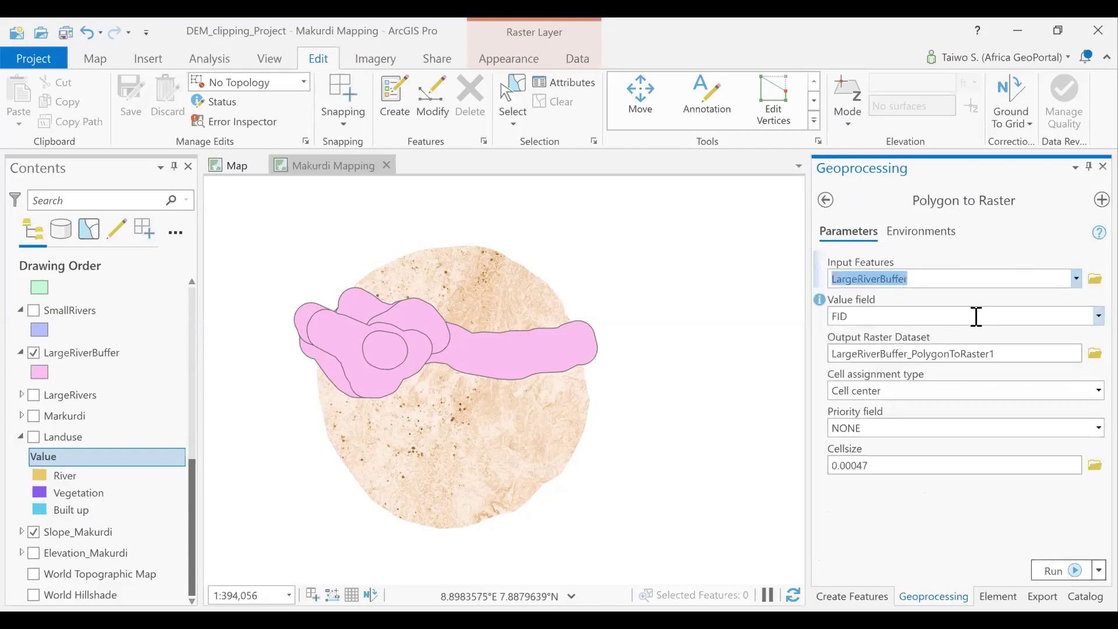
left_click(1081, 317)
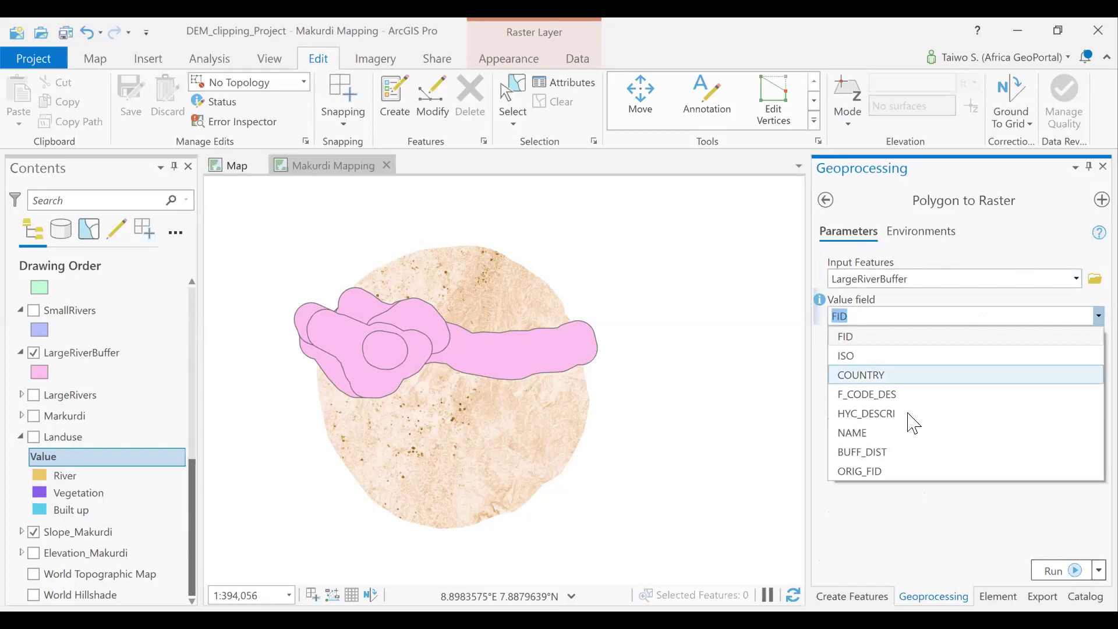
left_click(861, 452)
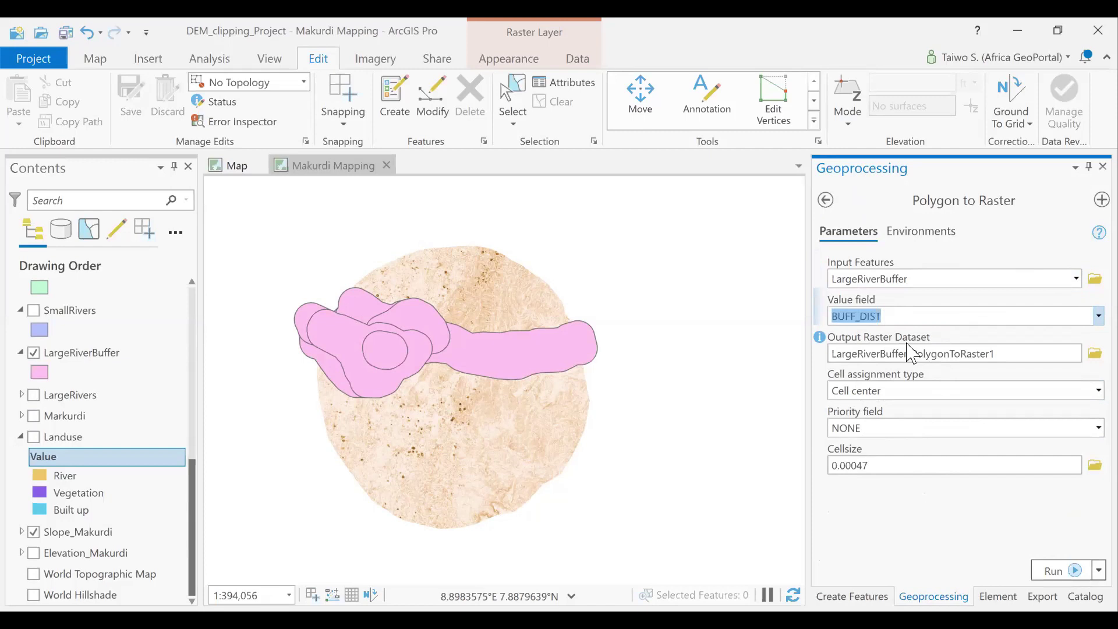
left_click(1086, 319)
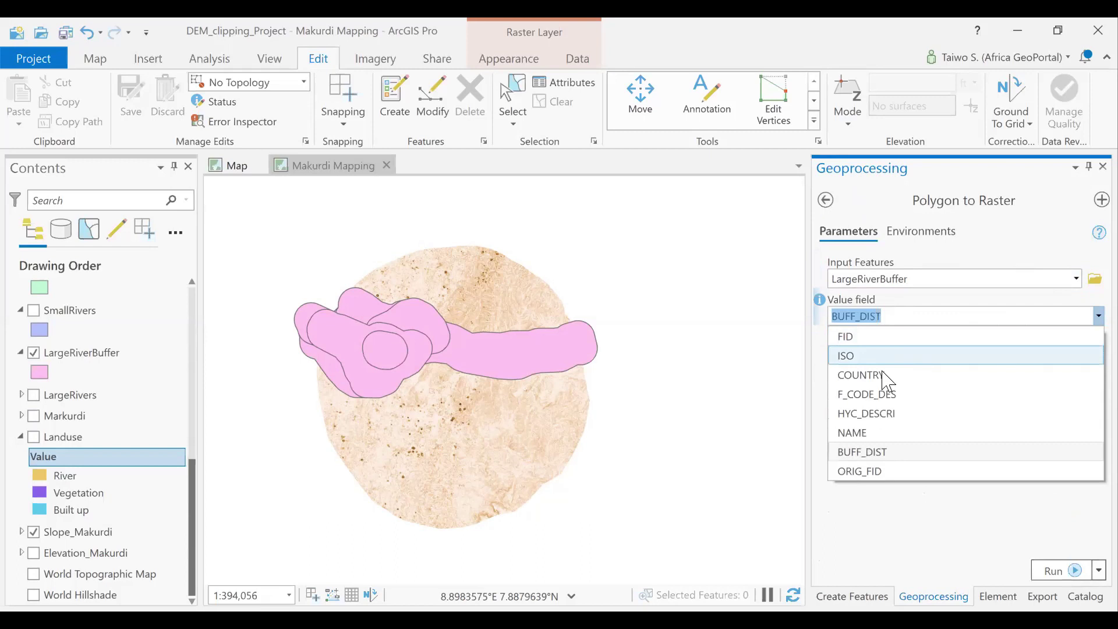
left_click(859, 361)
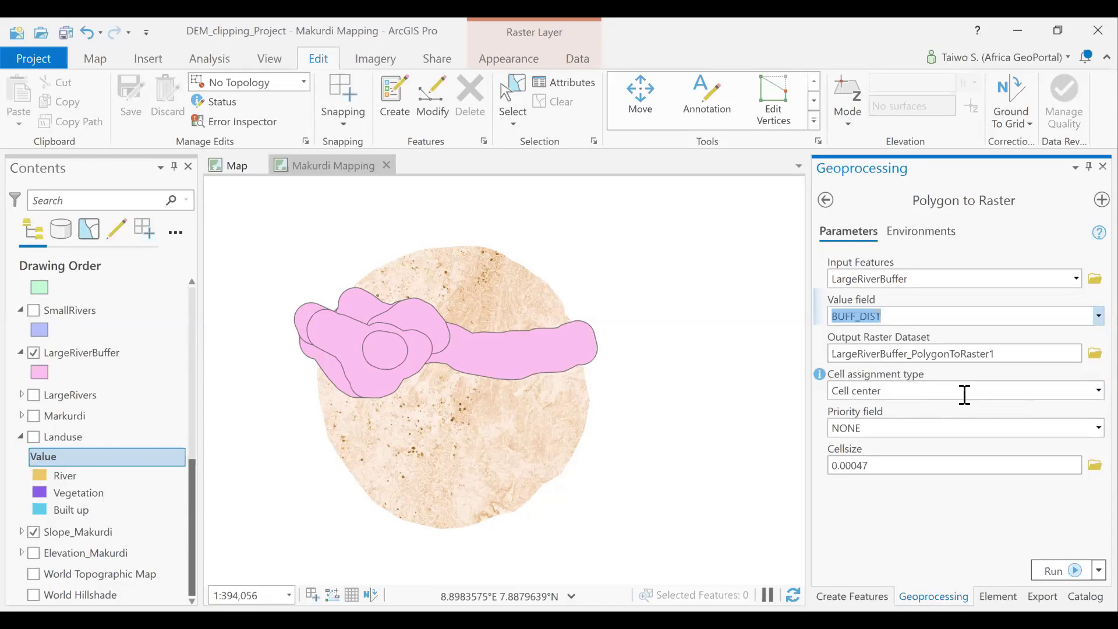
left_click(1085, 394)
left_click(1012, 413)
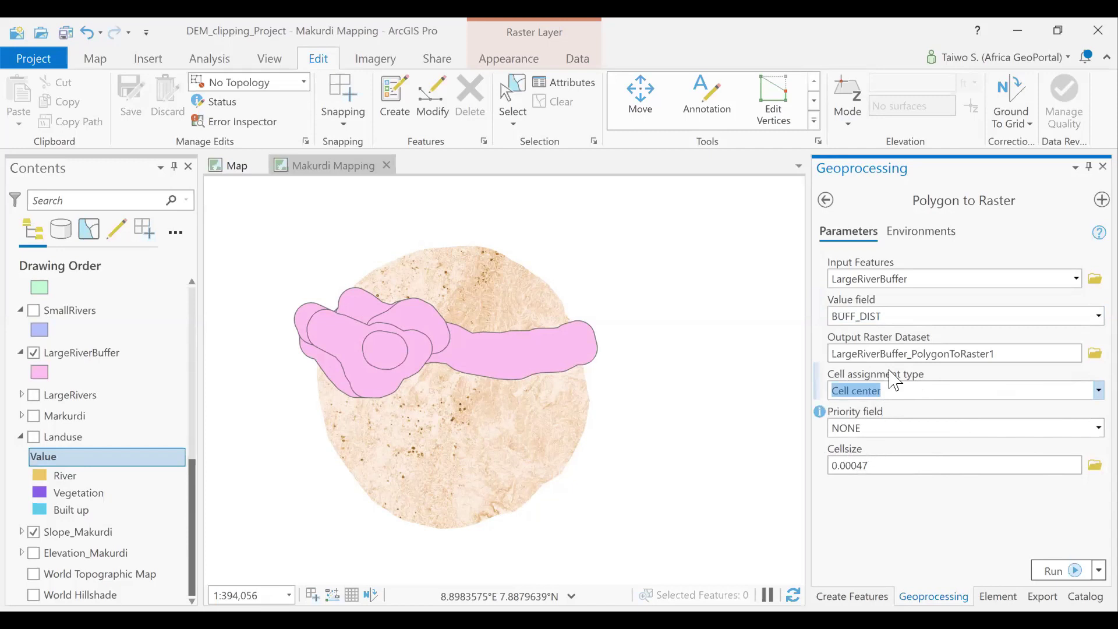
Step: Set the Polygon to Raster cell size to match Elevation_Makurdi in the environment settings, check the parameters and leave the tool without running it
left_click(921, 236)
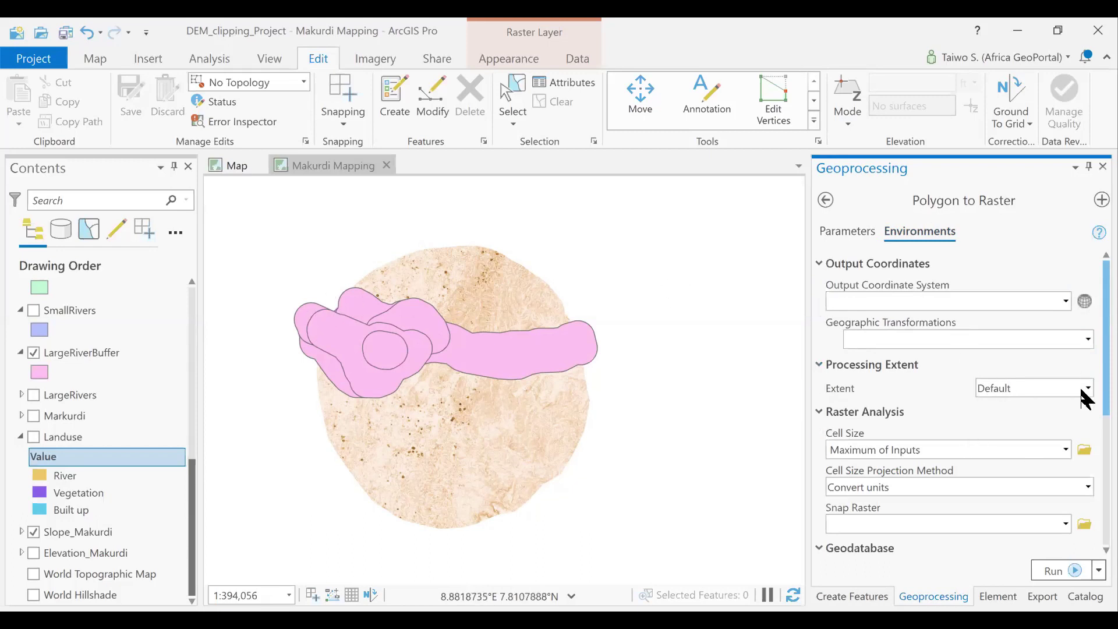
scroll(1081, 386, "down", 3)
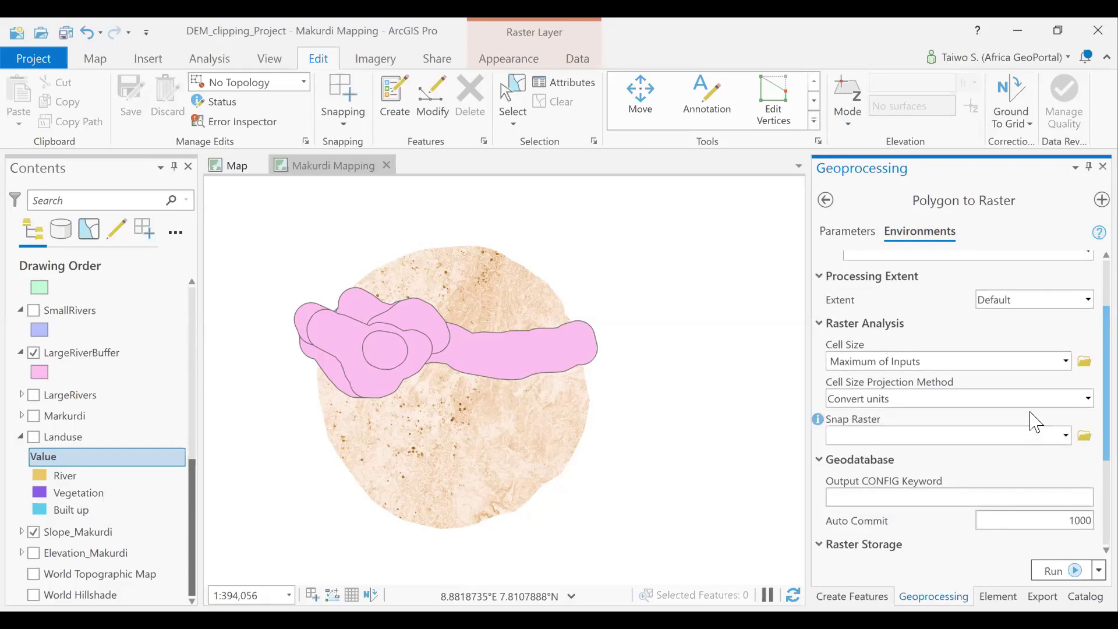
left_click(1065, 361)
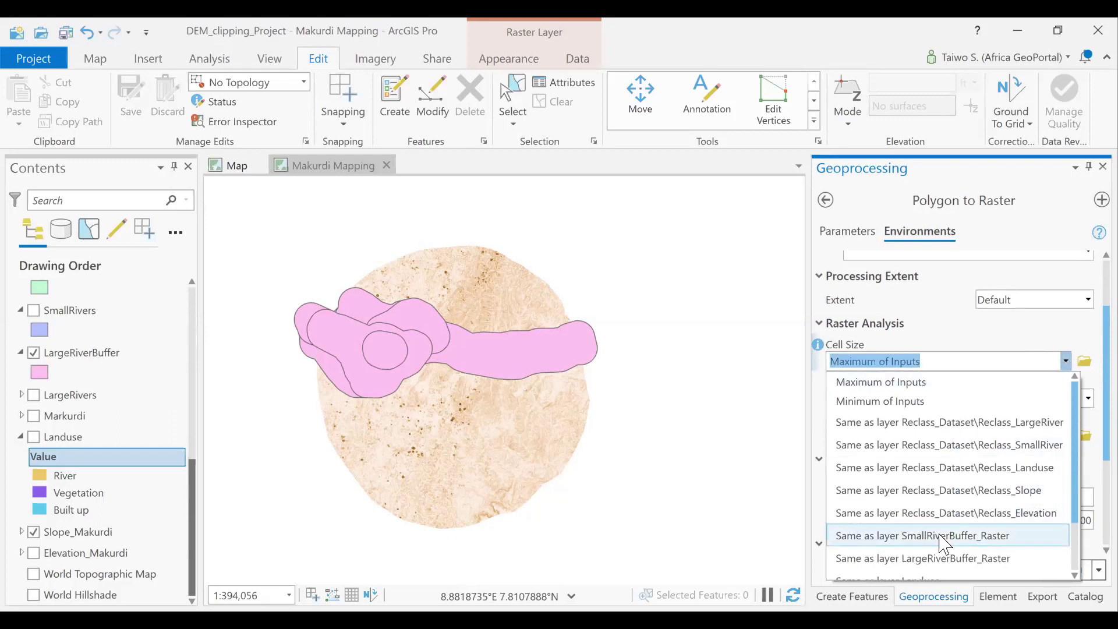
scroll(927, 559, "down", 3)
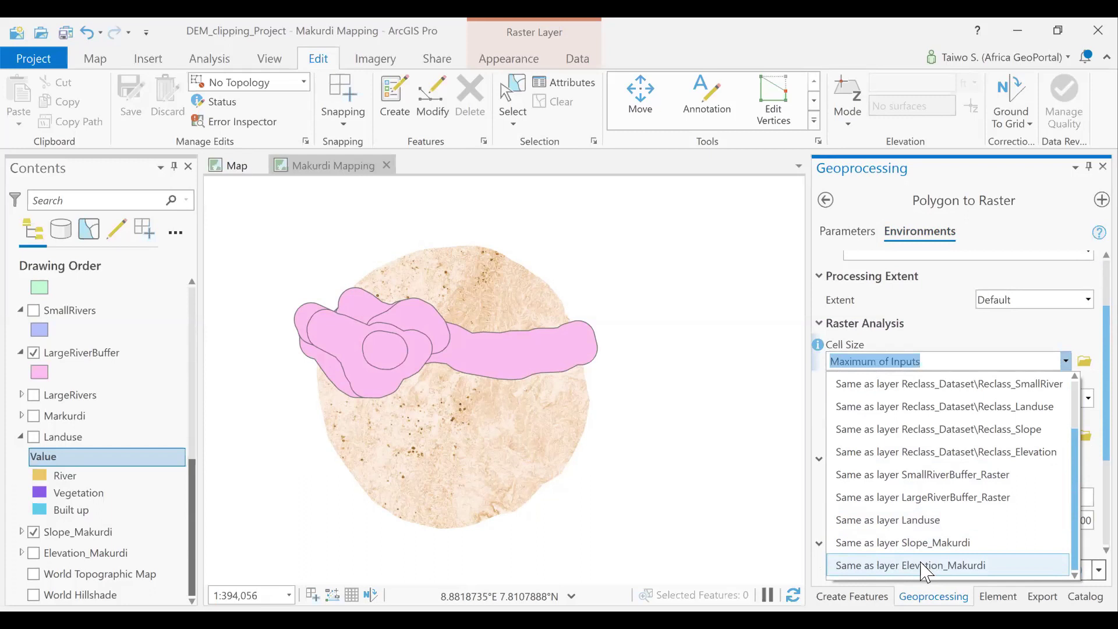
left_click(923, 565)
left_click(847, 232)
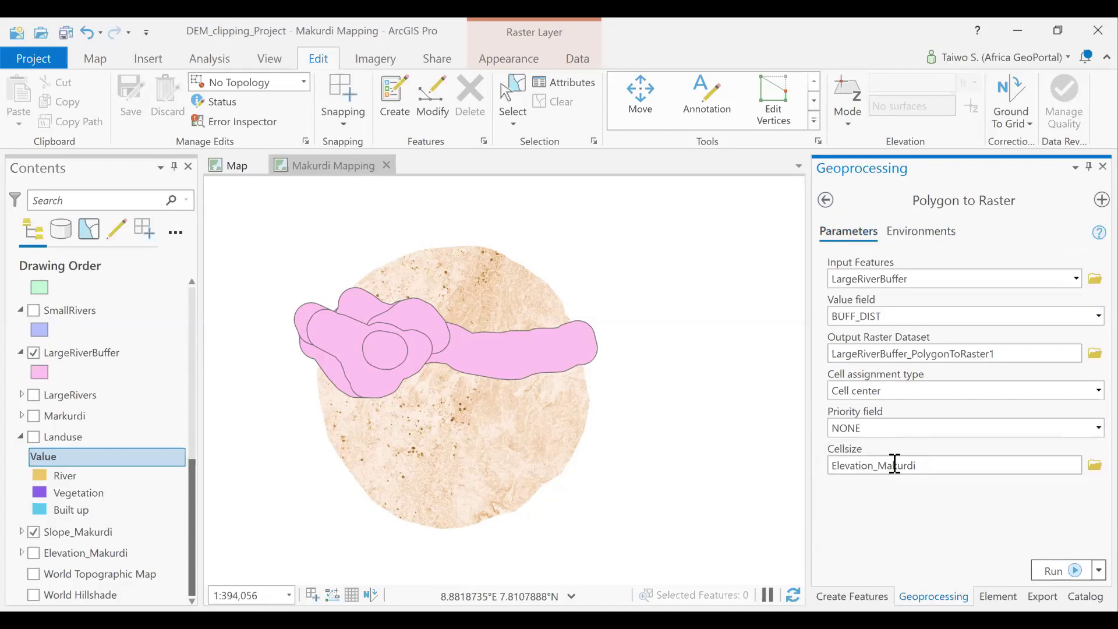
left_click(833, 204)
Step: Hide LargeRiverBuffer and examine the SmallRivers and SmallRiverBuffer layers one at a time over the slope raster, leaving both hidden
left_click(33, 352)
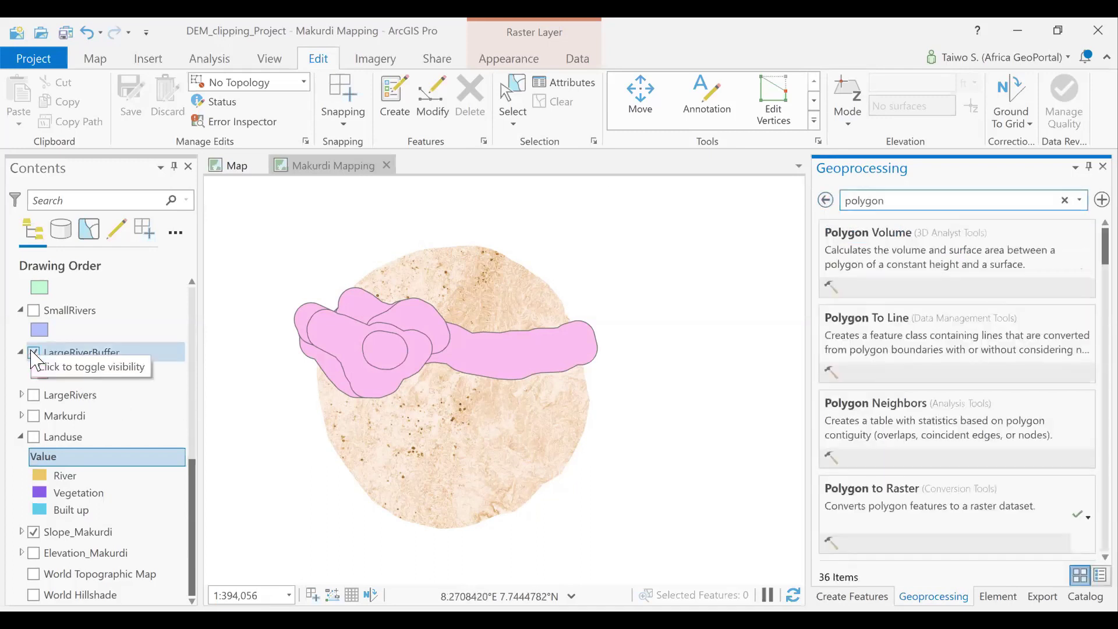
left_click(33, 310)
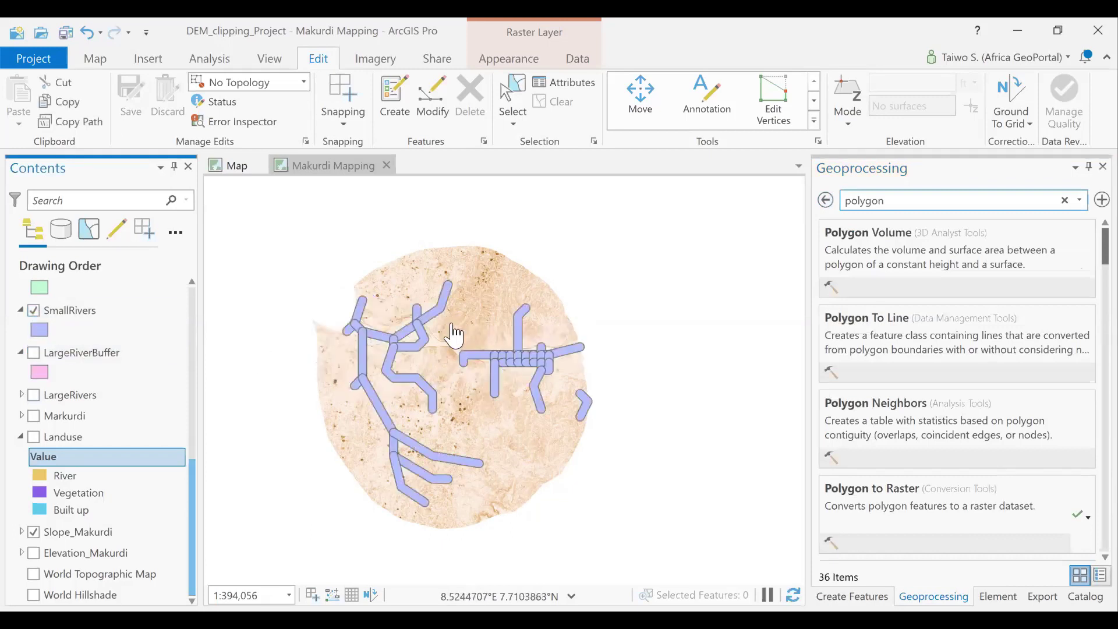
left_click_drag(456, 337, 464, 287)
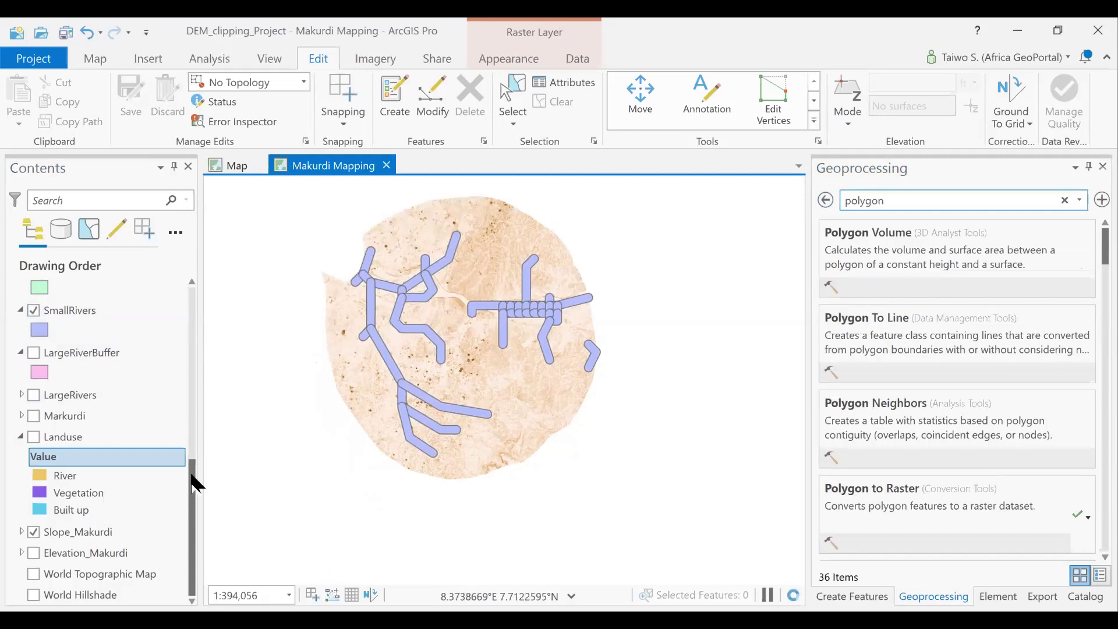
scroll(198, 434, "up", 3)
scroll(202, 437, "up", 3)
left_click(33, 451)
left_click(33, 409)
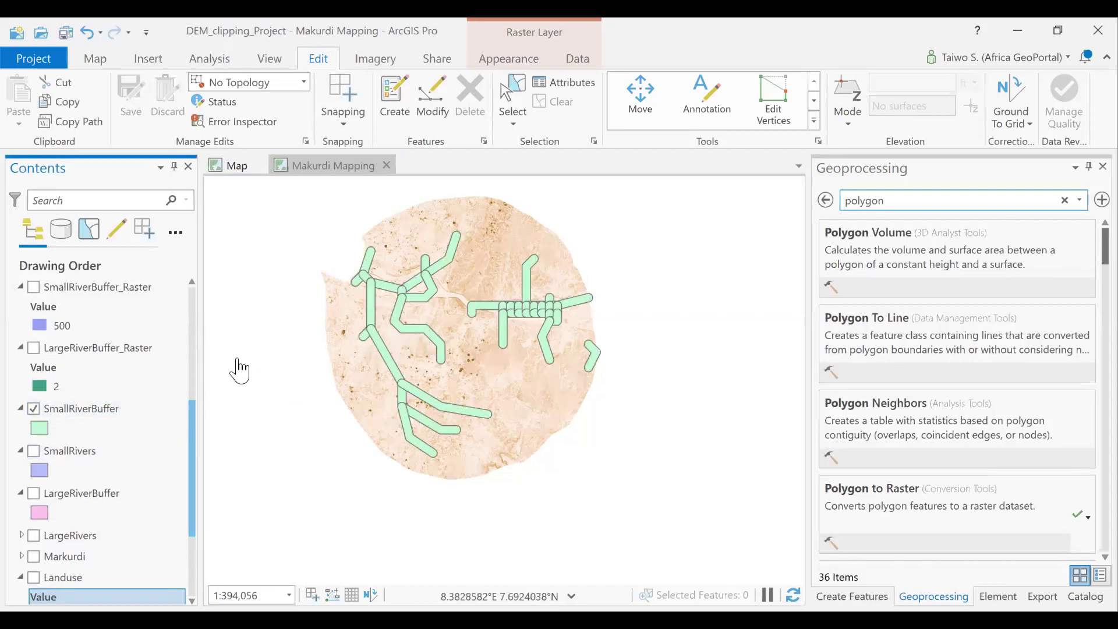
left_click(35, 408)
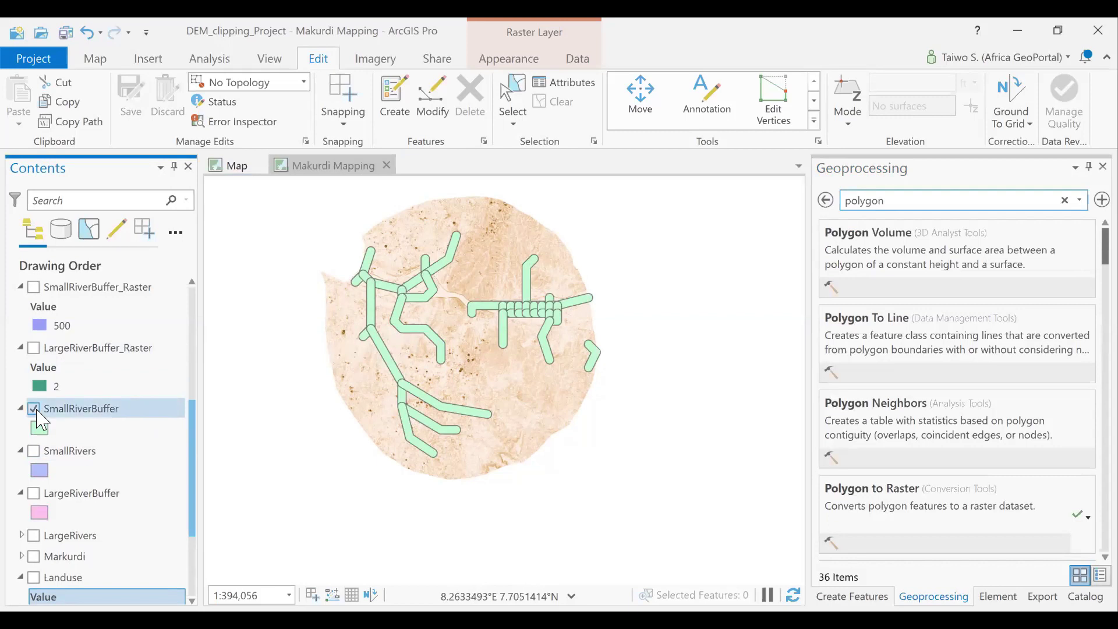
Step: Examine the SmallRiverBuffer_Raster and LargeRiverBuffer_Raster layers one at a time over the slope raster, leaving both hidden
scroll(44, 364, "up", 2)
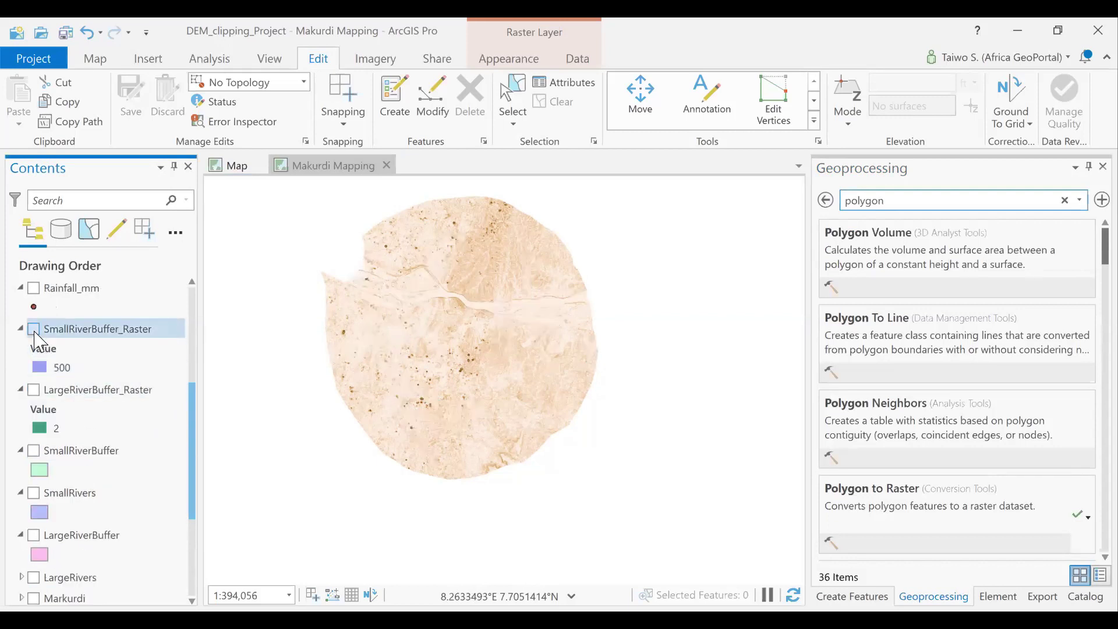
left_click(34, 330)
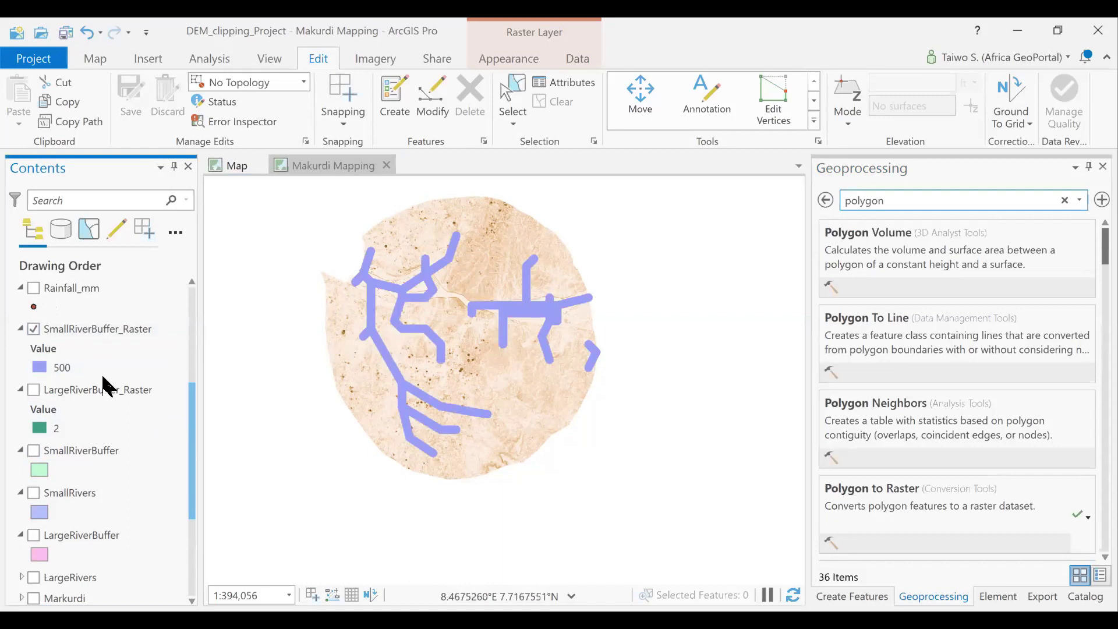
left_click(33, 330)
left_click(33, 390)
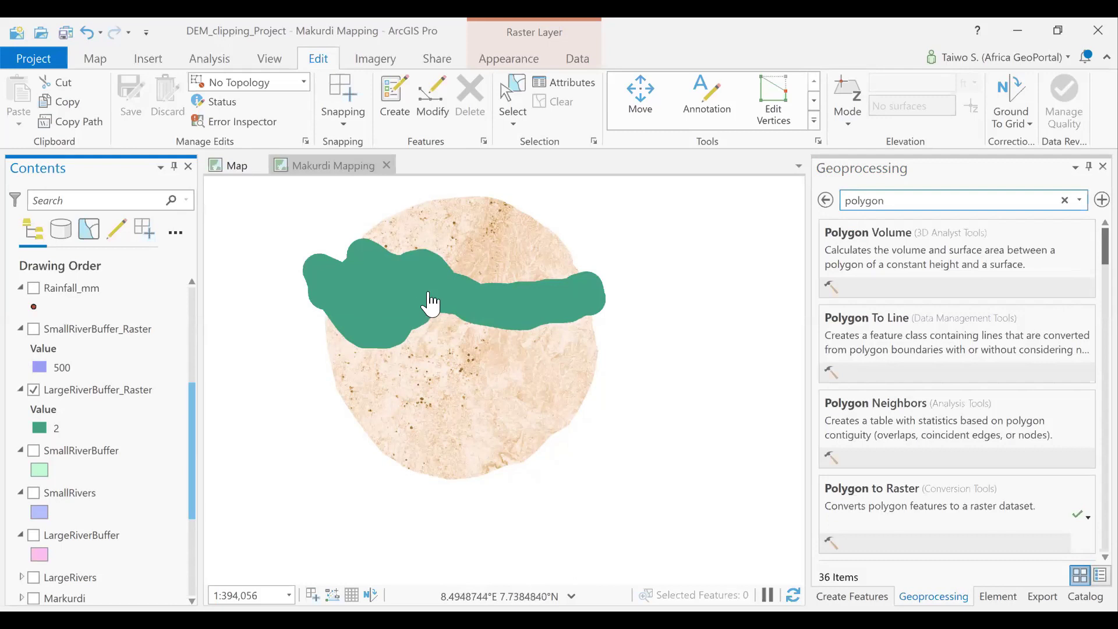
left_click(446, 306)
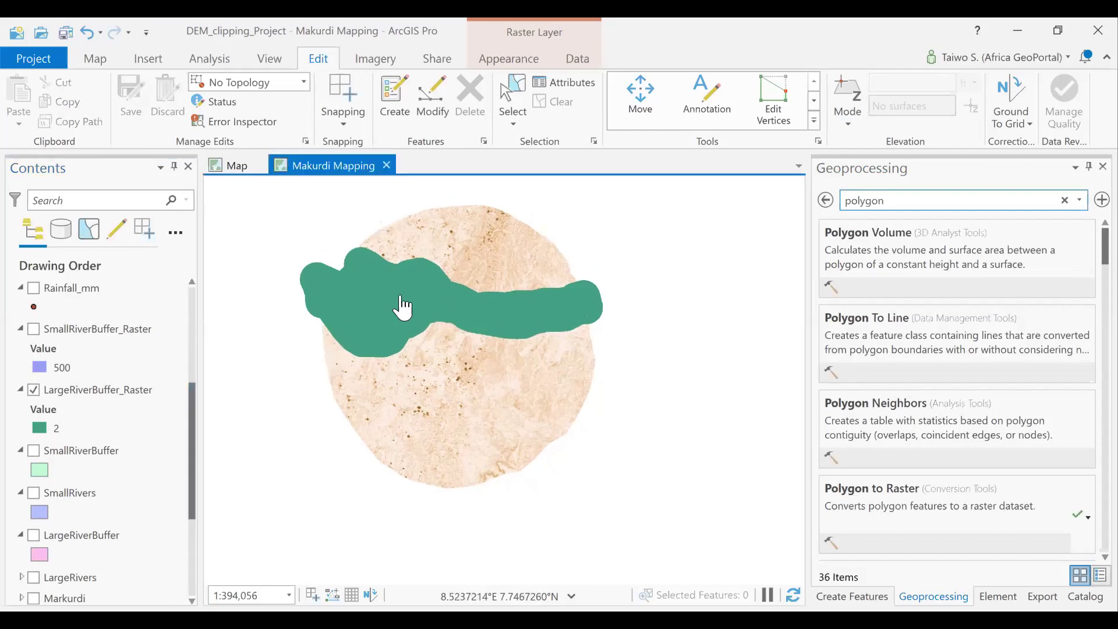
scroll(197, 420, "up", 2)
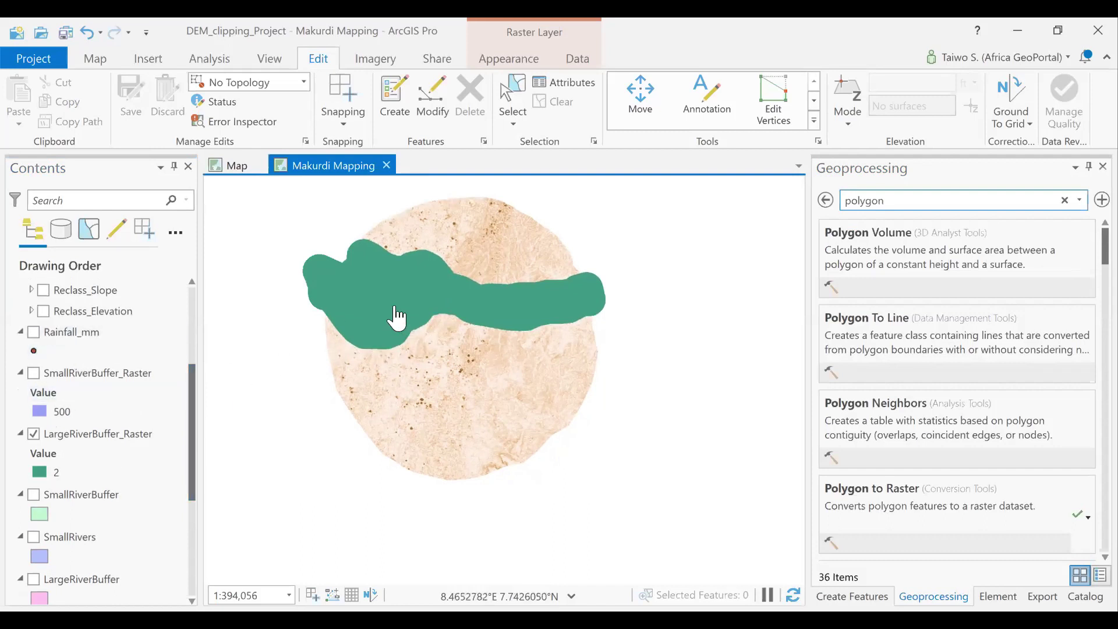
left_click(33, 434)
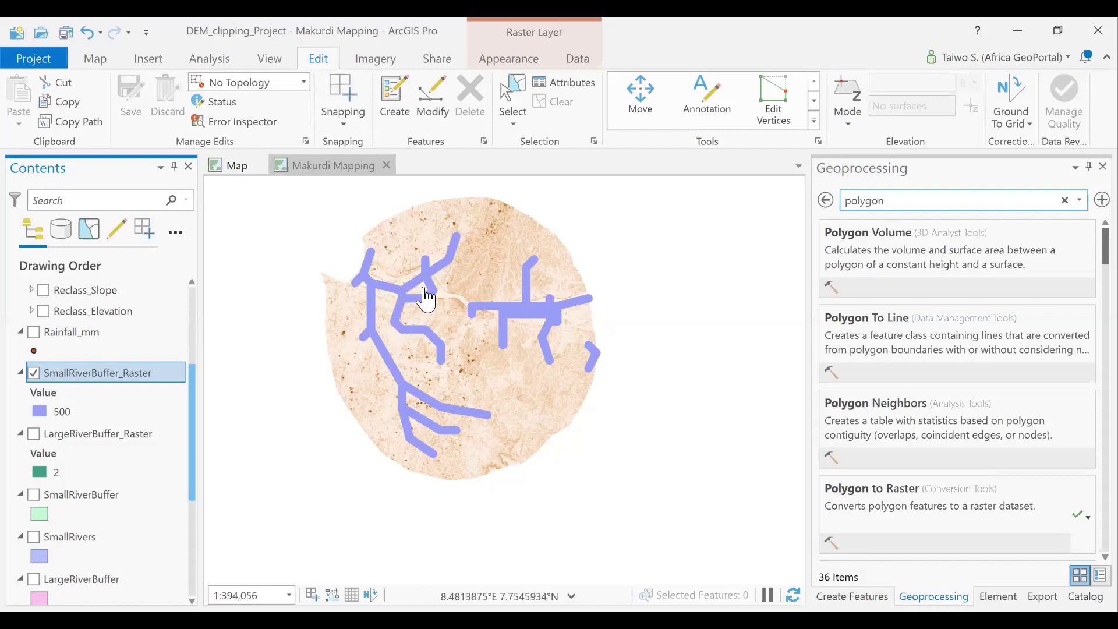
left_click(34, 373)
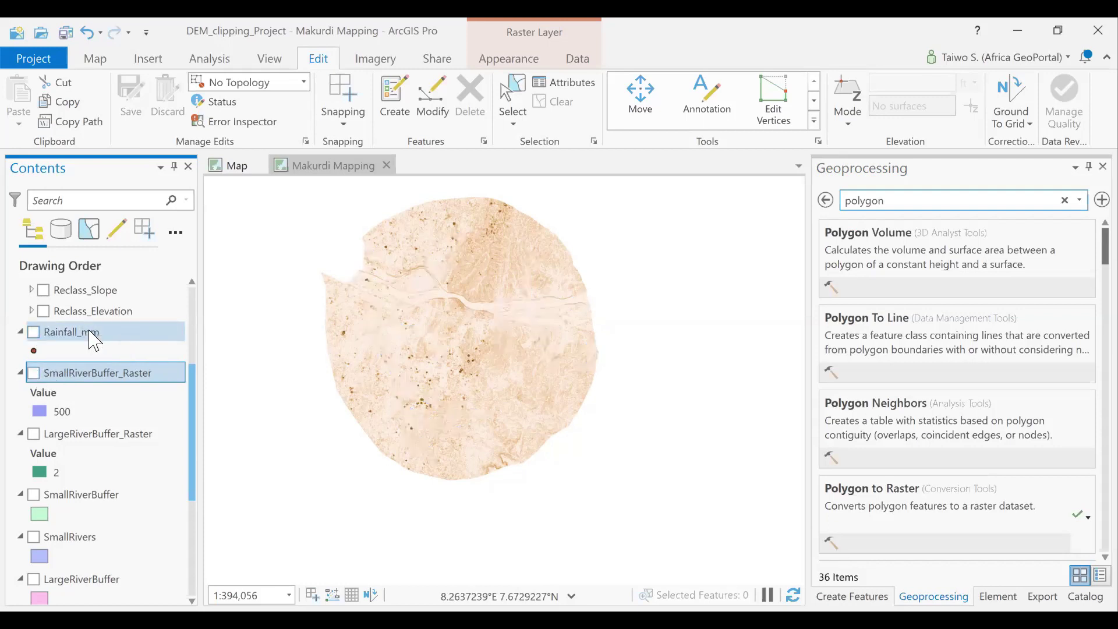
scroll(93, 350, "up", 1)
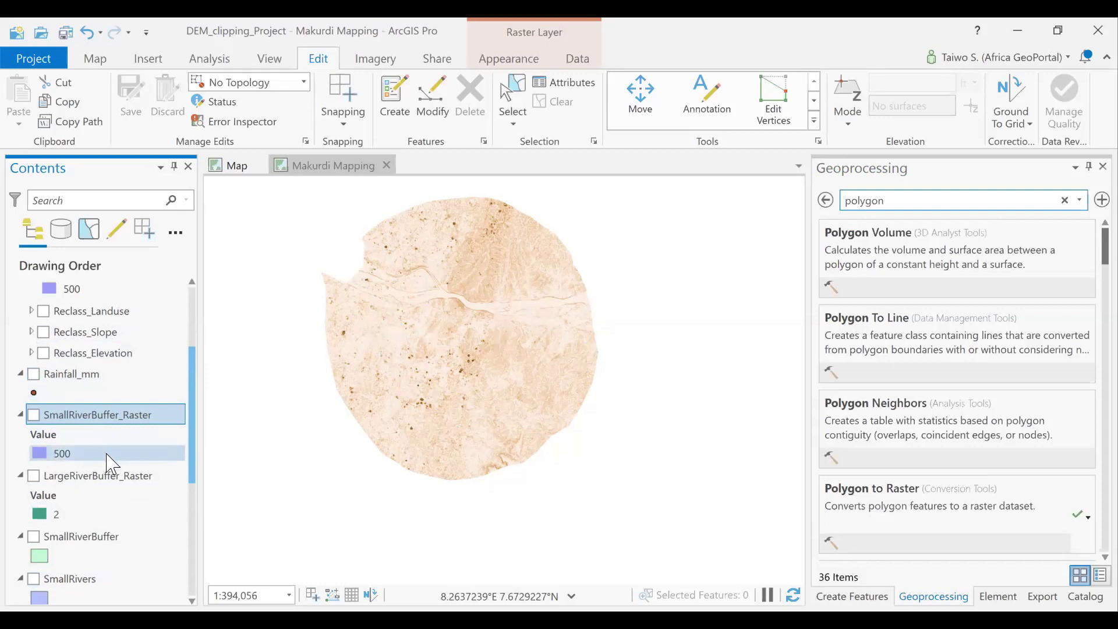
scroll(110, 466, "up", 1)
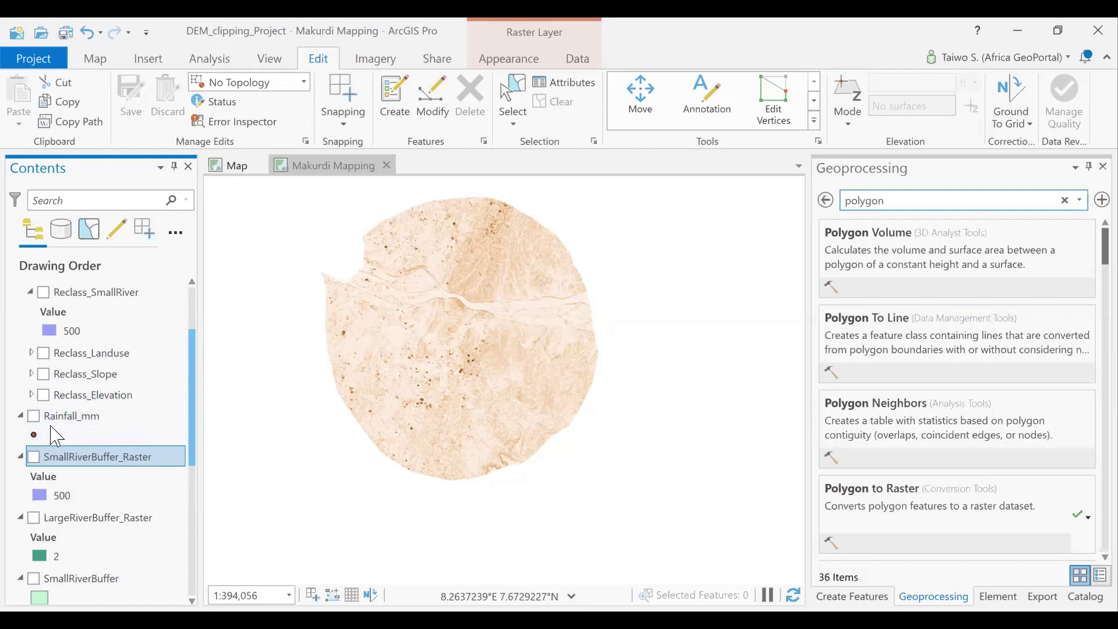
left_click(89, 417, "ctrl")
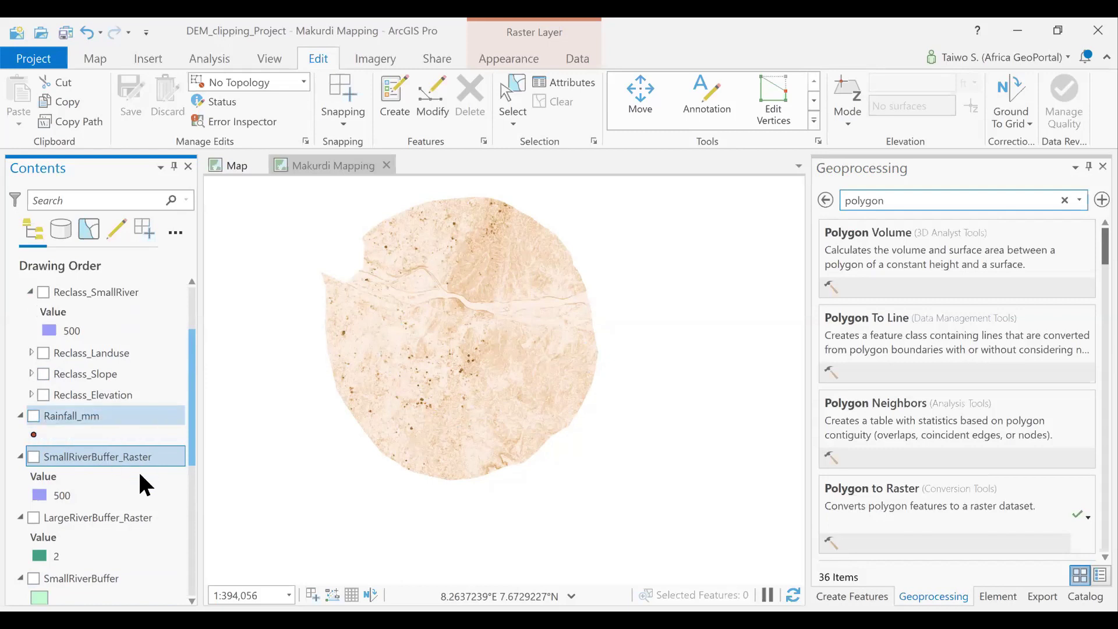
scroll(112, 479, "down", 1)
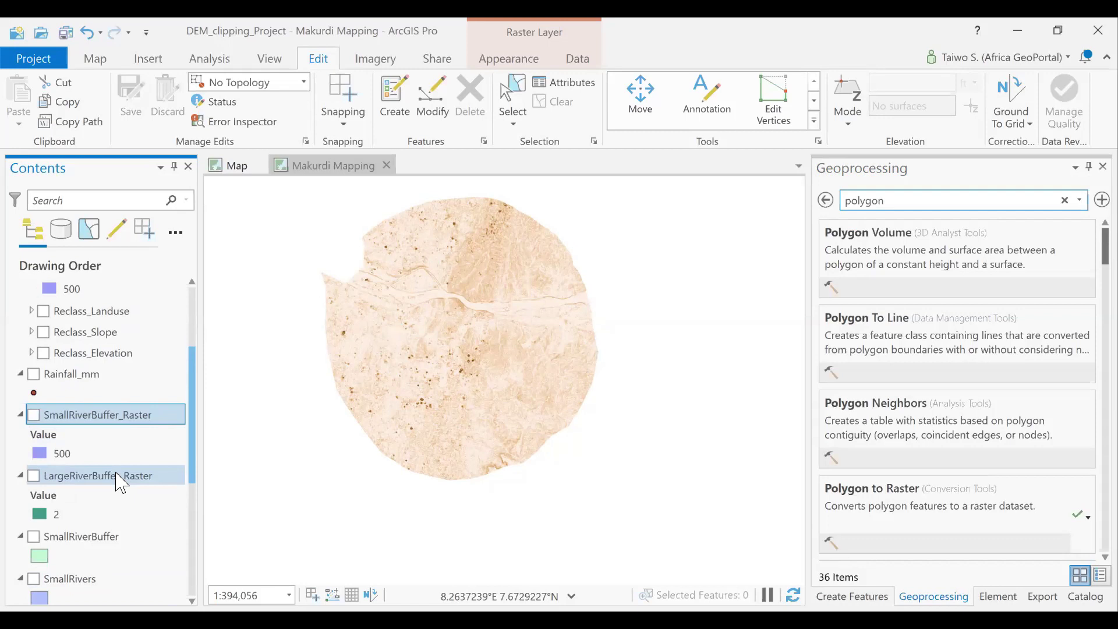
scroll(120, 483, "down", 5)
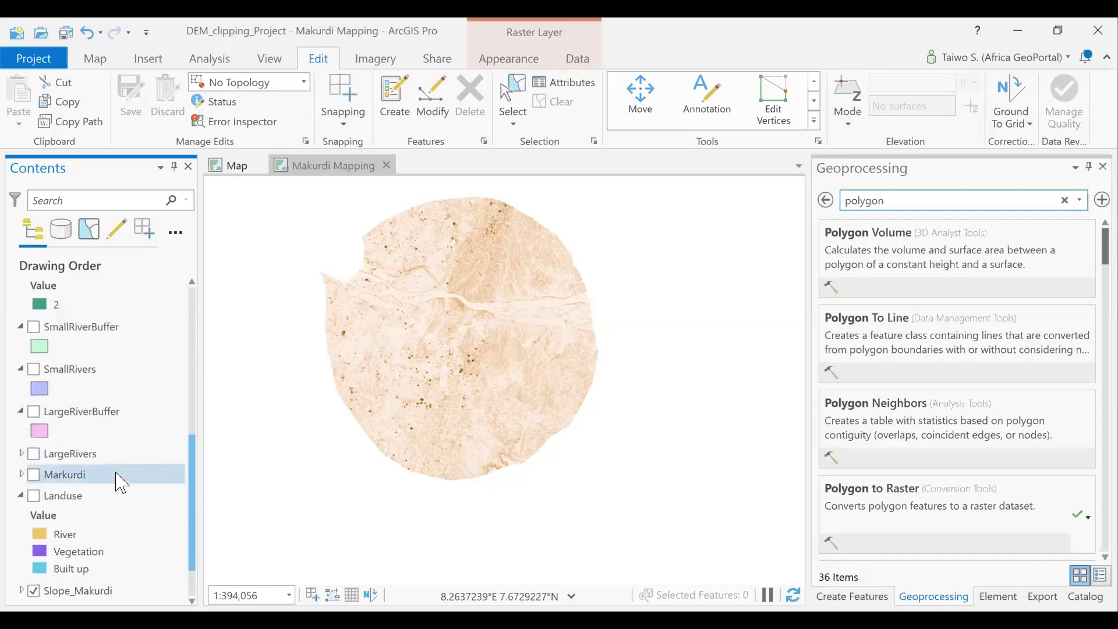
scroll(121, 482, "down", 2)
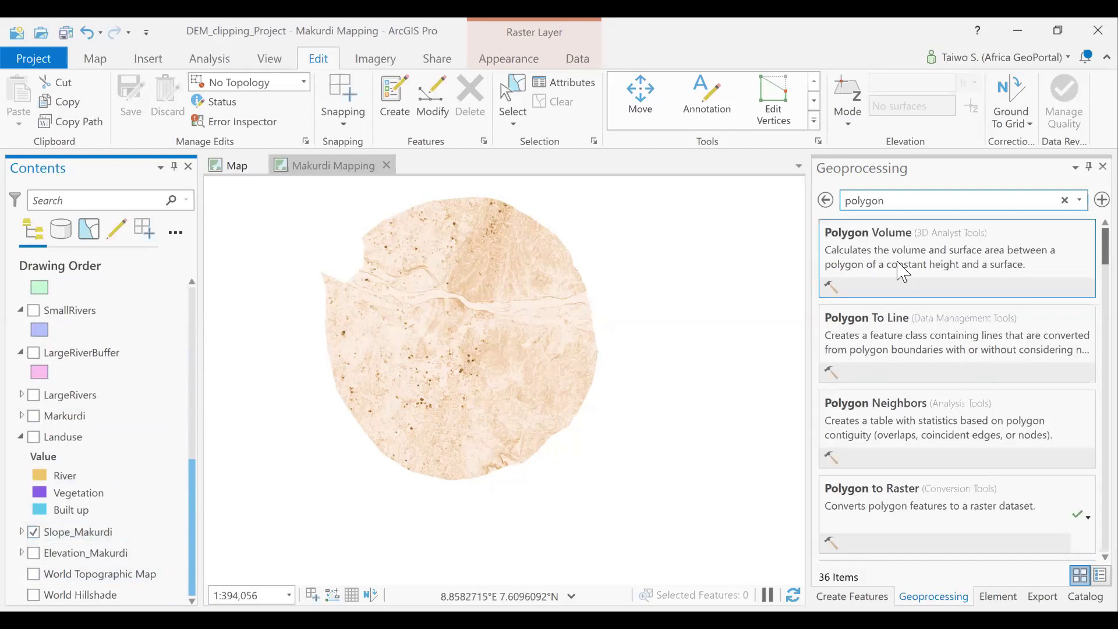
Step: Find the Spatial Analyst Reclassify tool and set Slope_Makurdi as its input raster
left_click(898, 201)
type("reclaas")
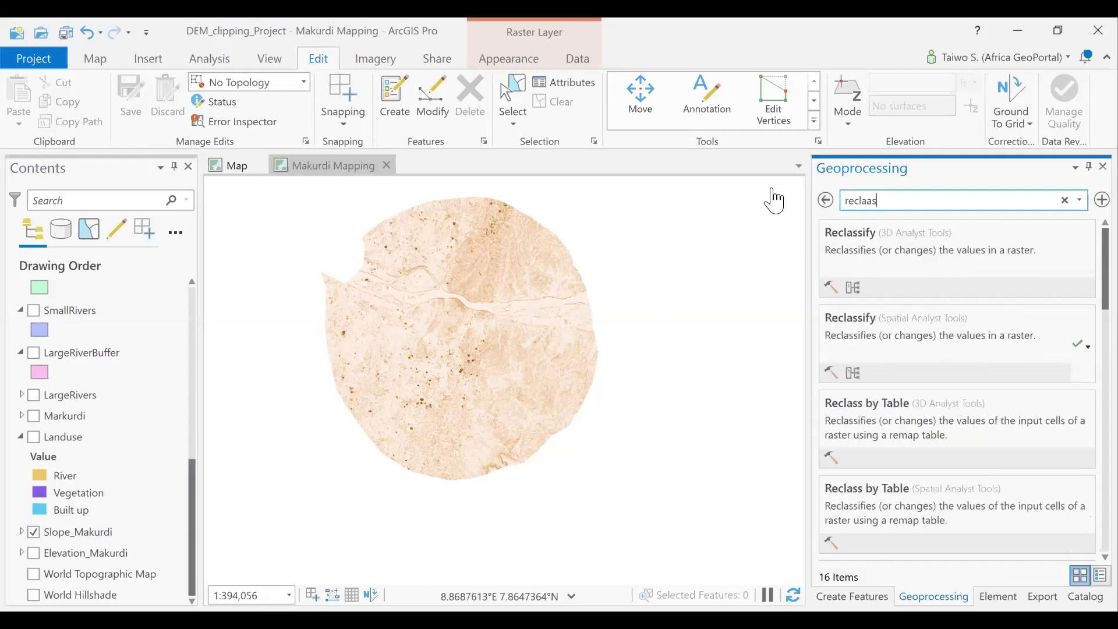
key("BackSpace")
type("ss")
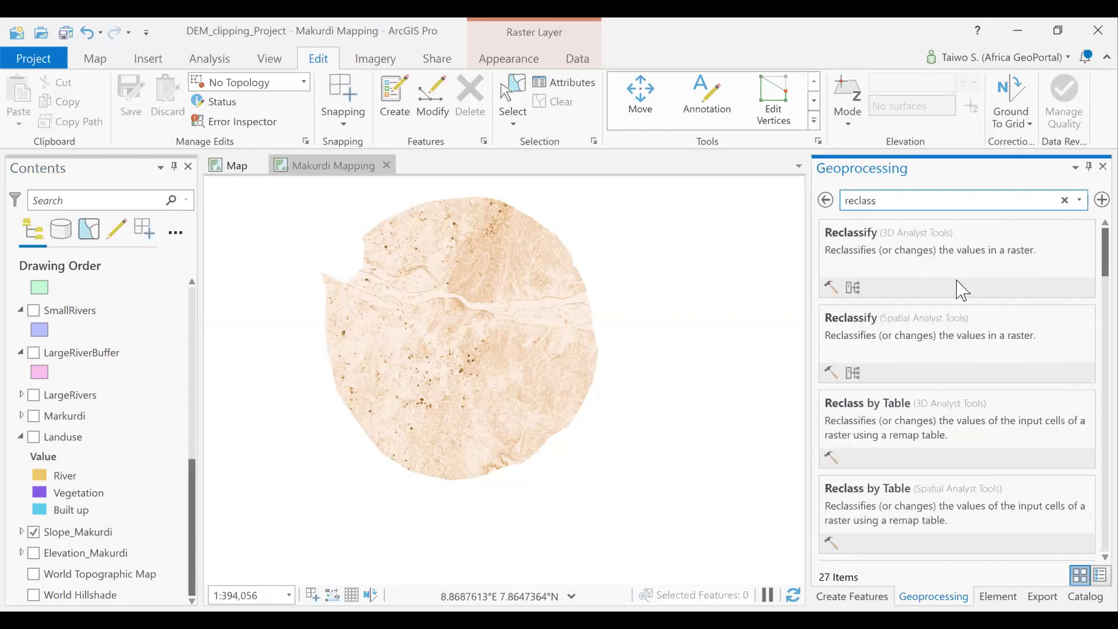
left_click(915, 323)
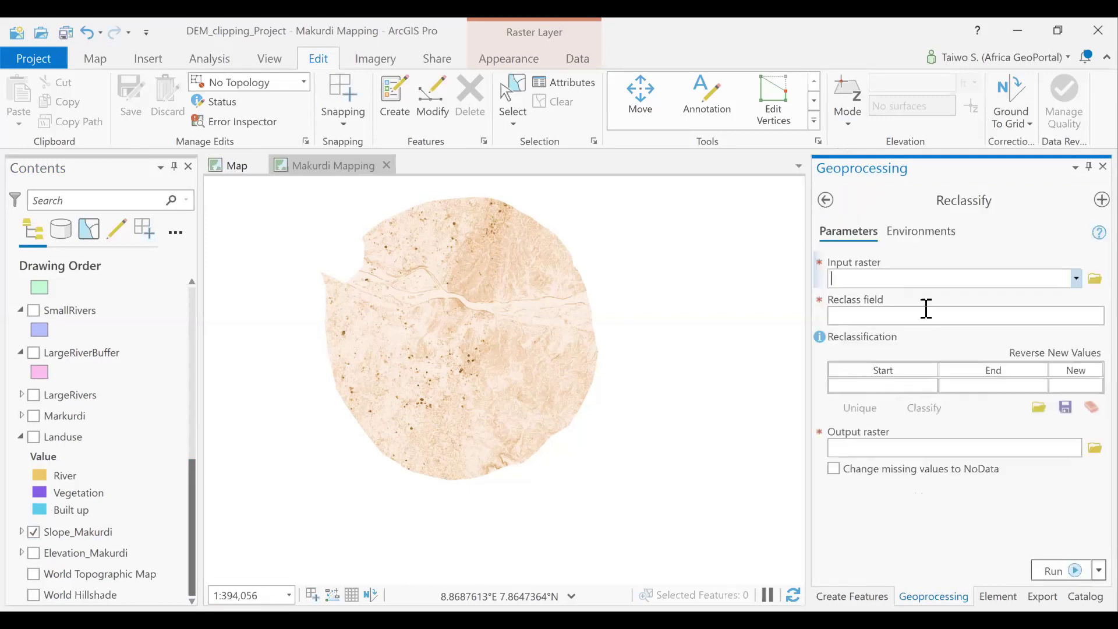
left_click(1077, 279)
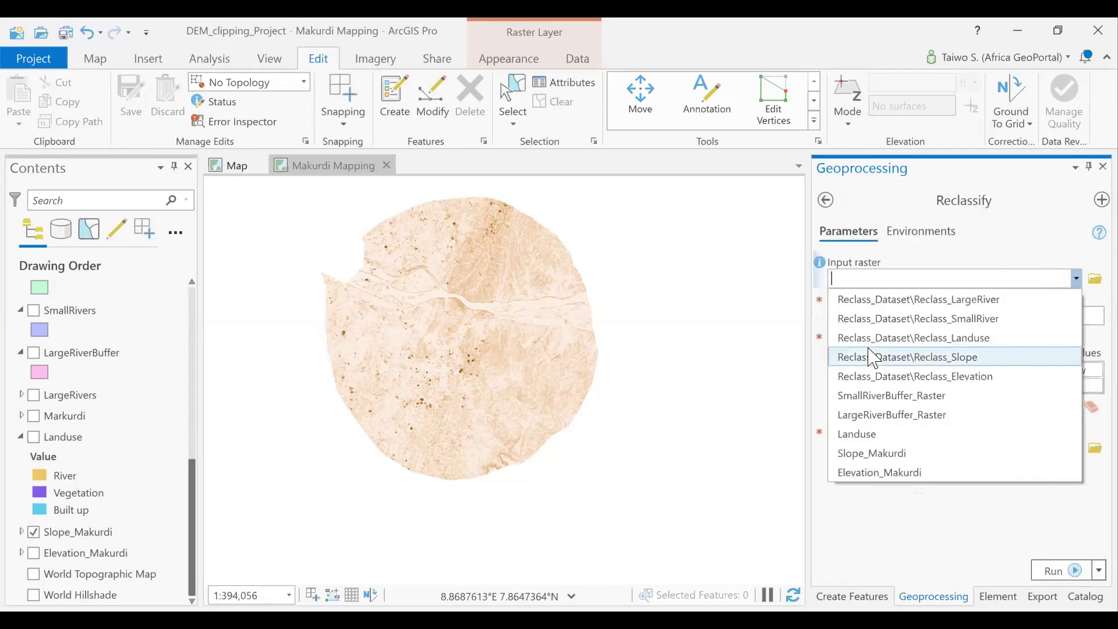
left_click(891, 452)
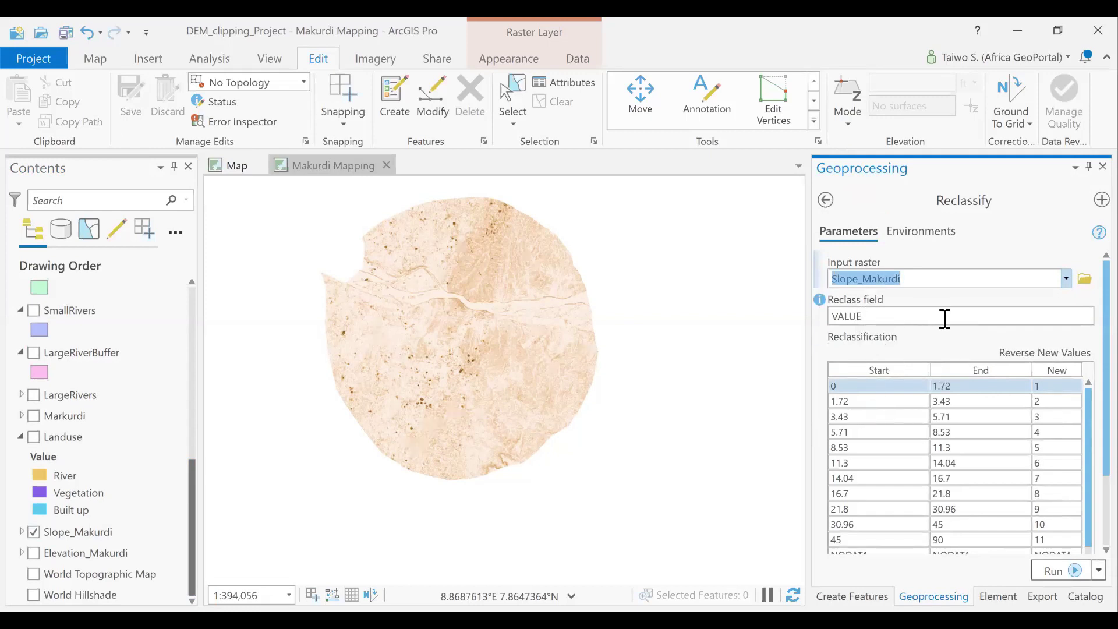
Step: Classify the slope values into 5 equal-interval classes, then reverse the new class values without running the tool
scroll(1084, 408, "down", 3)
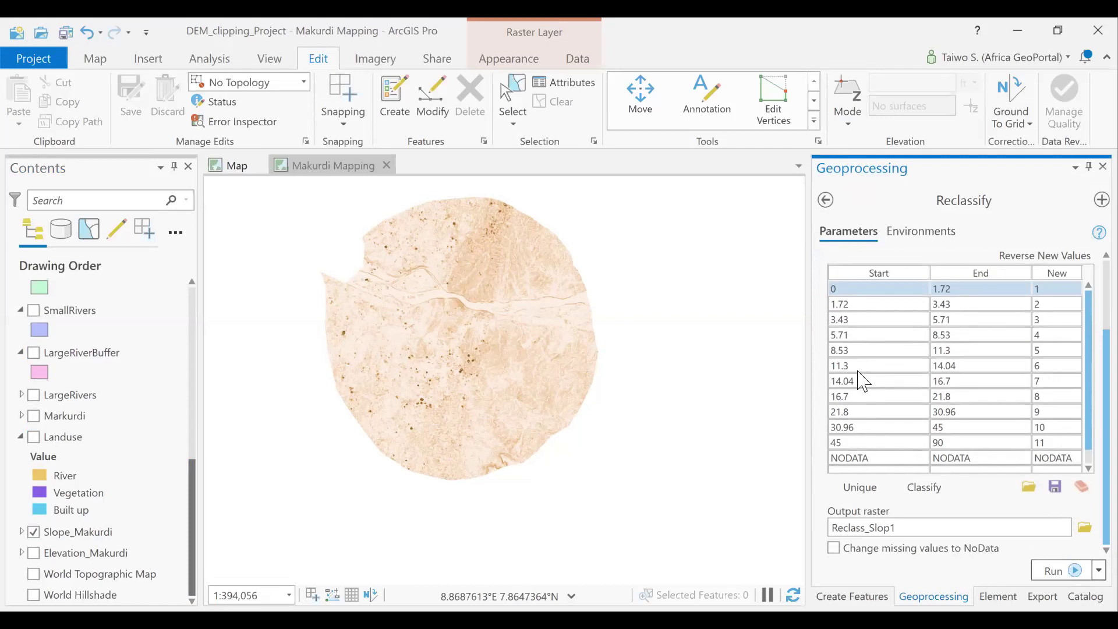
left_click(925, 487)
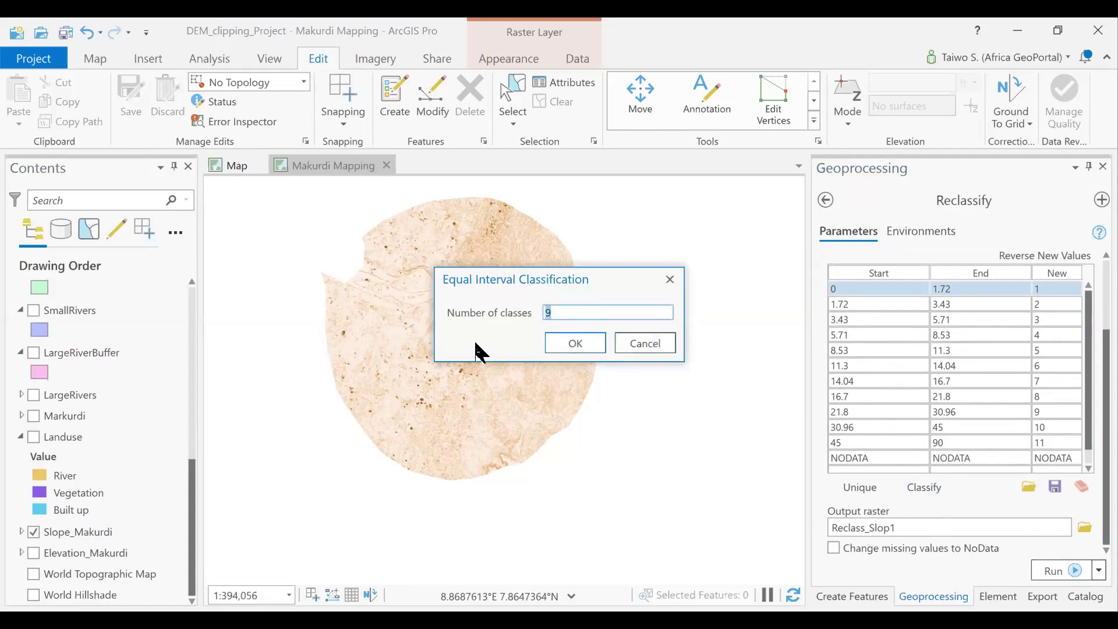
type("5")
left_click(575, 344)
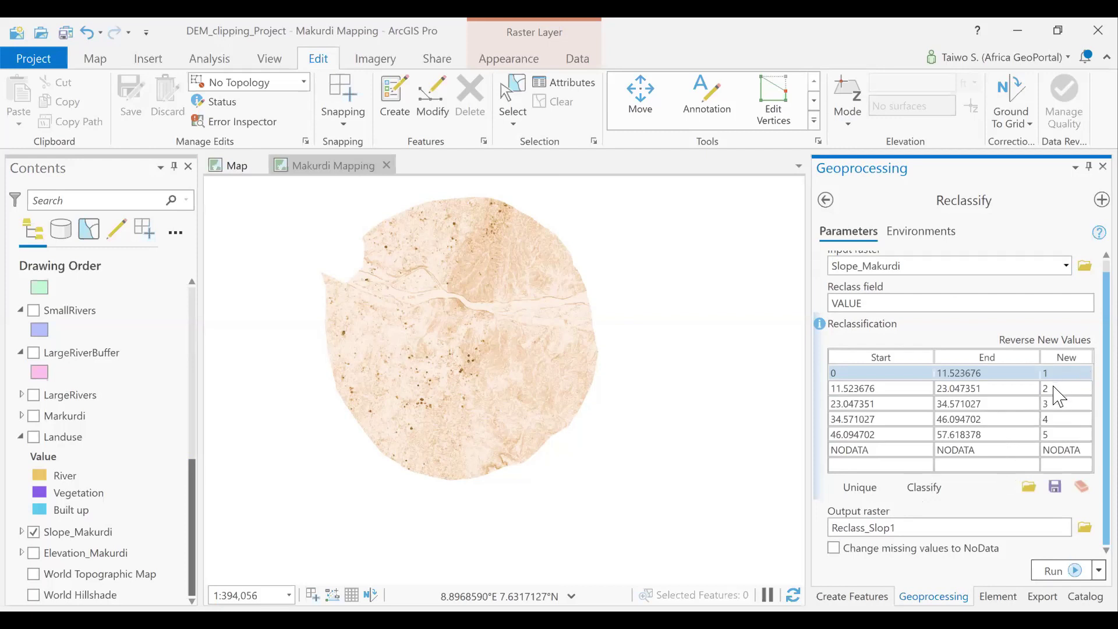
left_click(1049, 341)
left_click(1047, 339)
left_click(1043, 341)
Step: Examine the class legends of the Reclass_Elevation and Reclass_Slope layers one at a time, leaving both collapsed
left_click(64, 353)
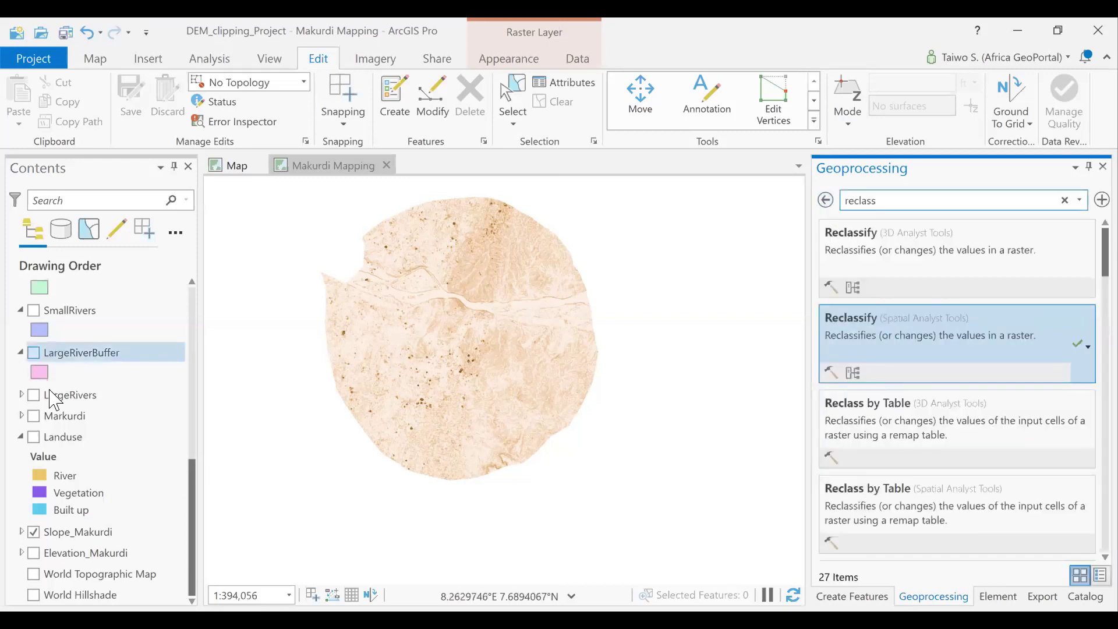
scroll(62, 407, "up", 3)
scroll(63, 405, "up", 4)
left_click(63, 398)
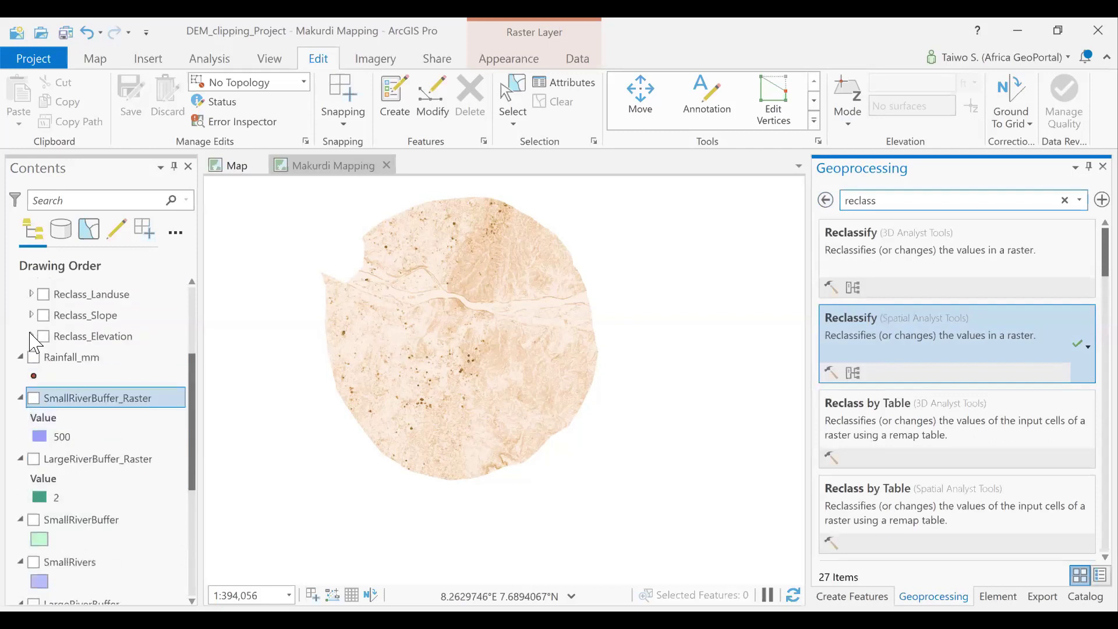
left_click(30, 336)
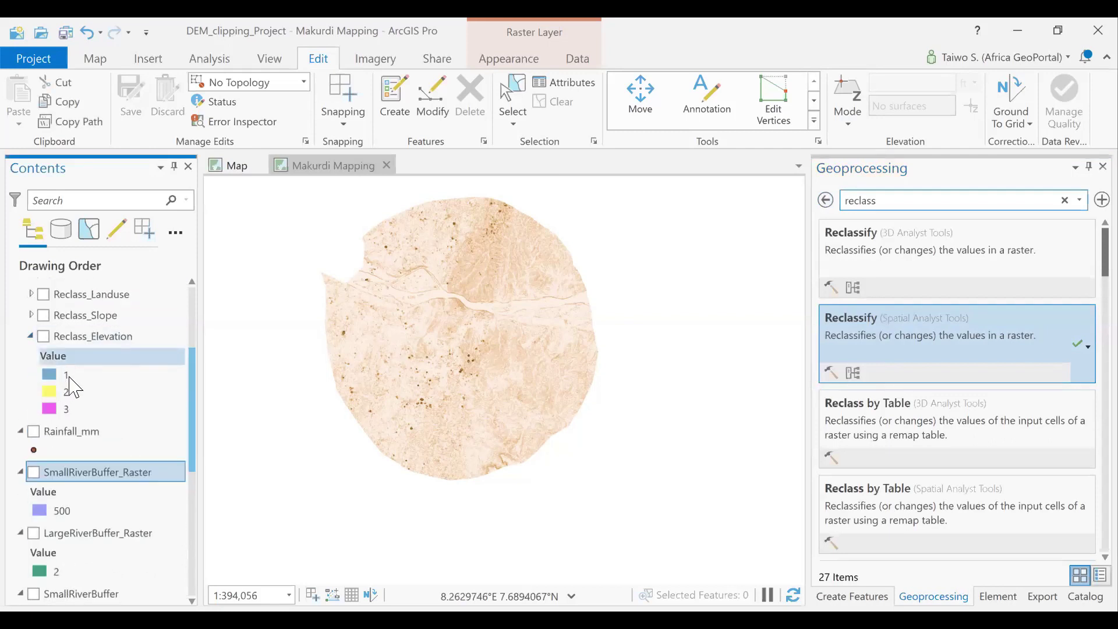
left_click(30, 336)
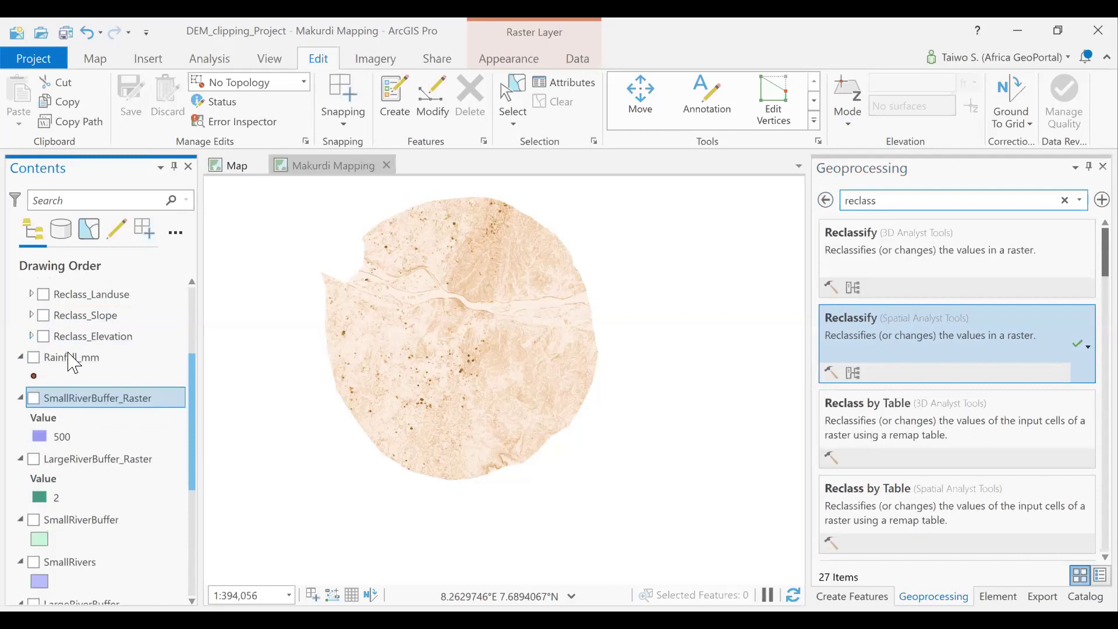
left_click(30, 315)
left_click(31, 315)
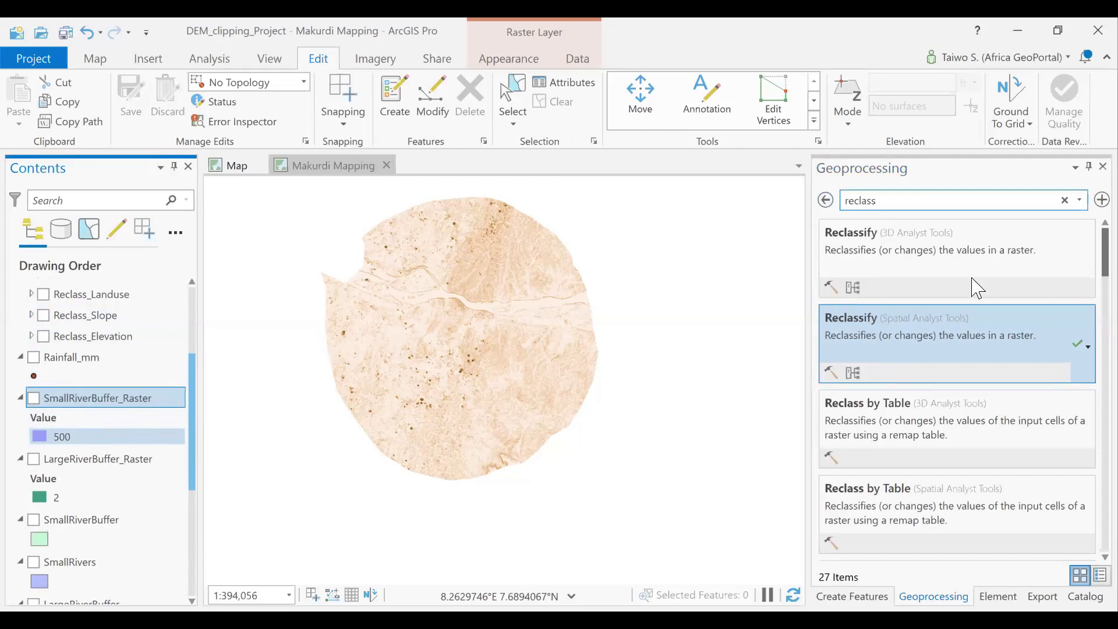
Step: Find the Weighted Overlay tool and add the Reclass_Elevation raster to its overlay table
left_click(826, 200)
left_click_drag(906, 200, 818, 202)
type("w")
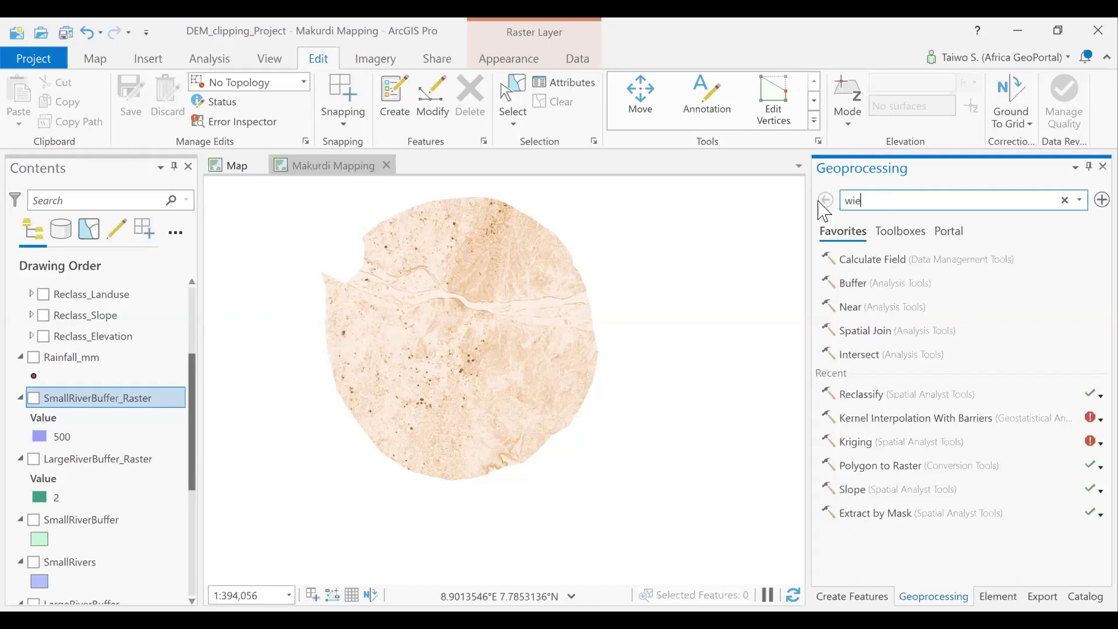
type("eigh")
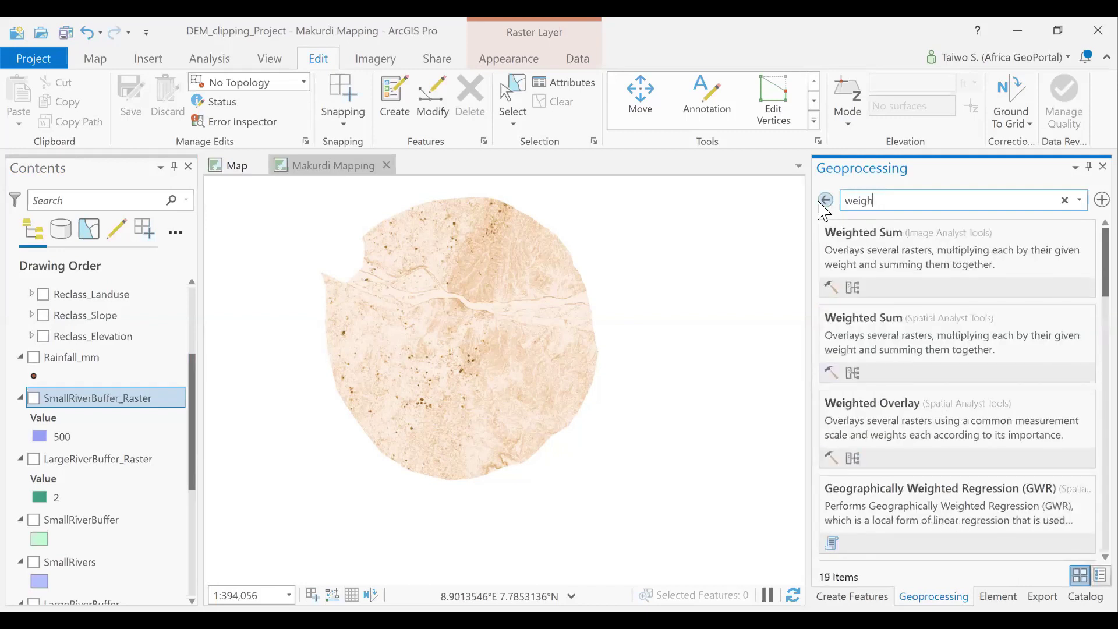
left_click(906, 431)
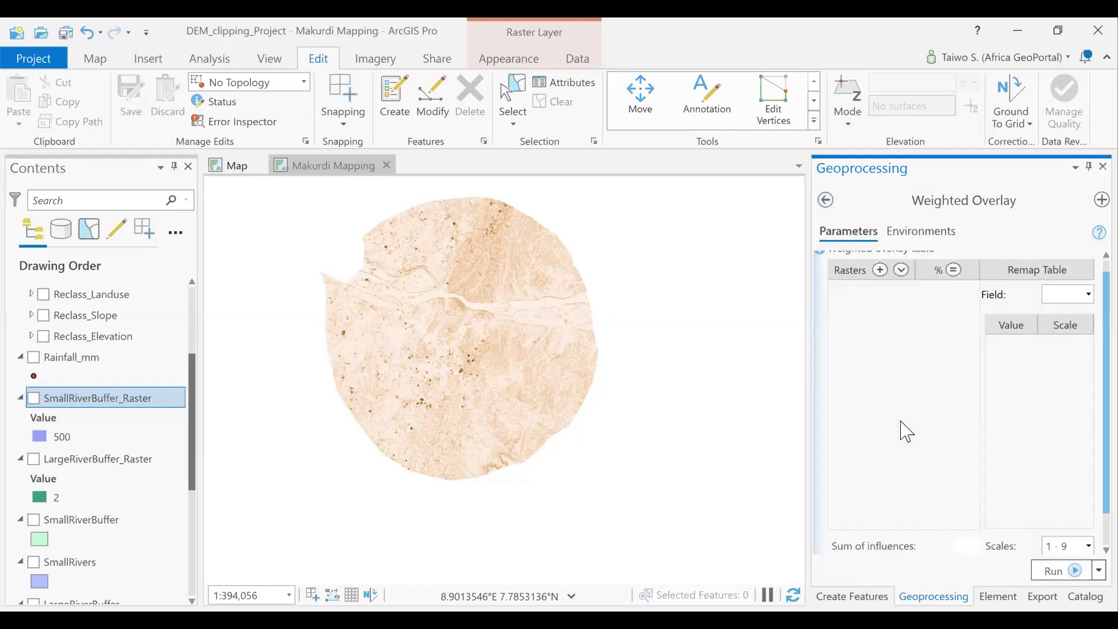
left_click(902, 271)
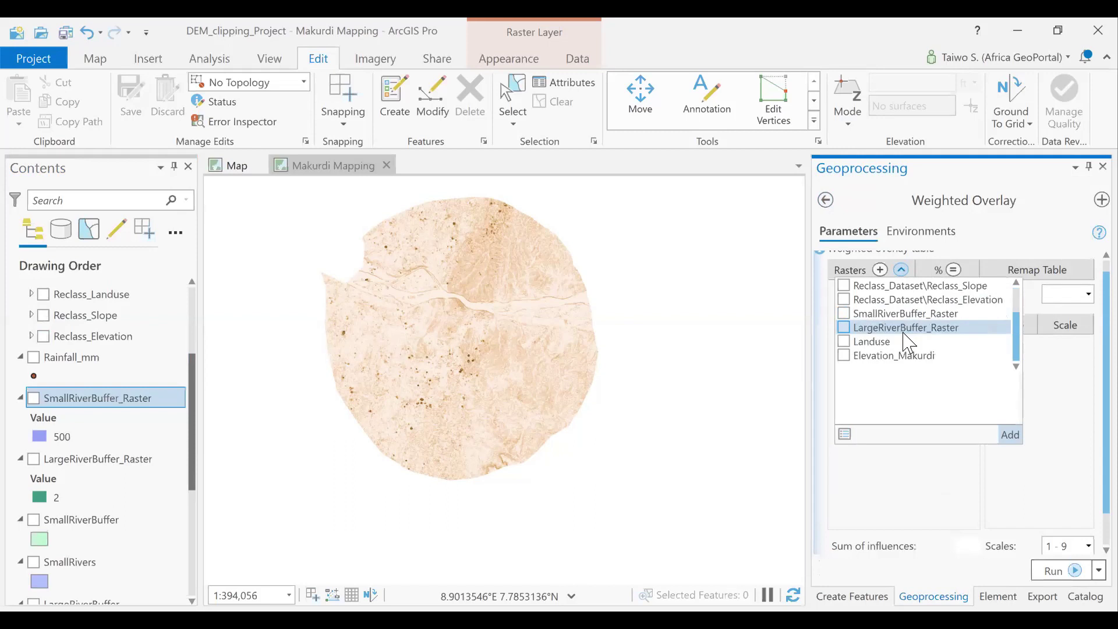
left_click(845, 300)
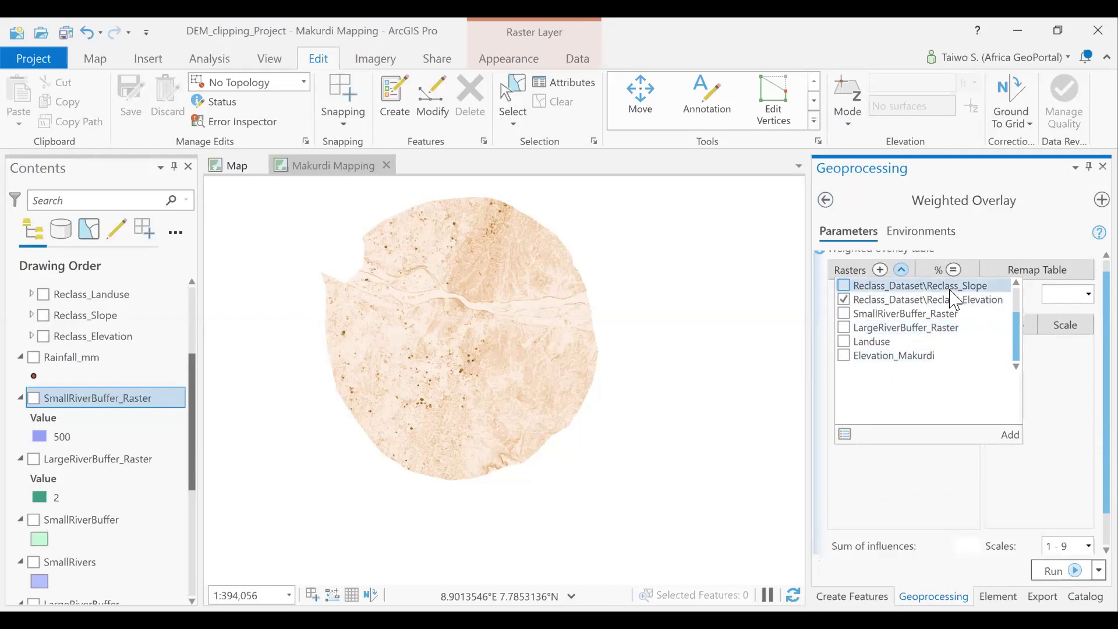
left_click(1012, 437)
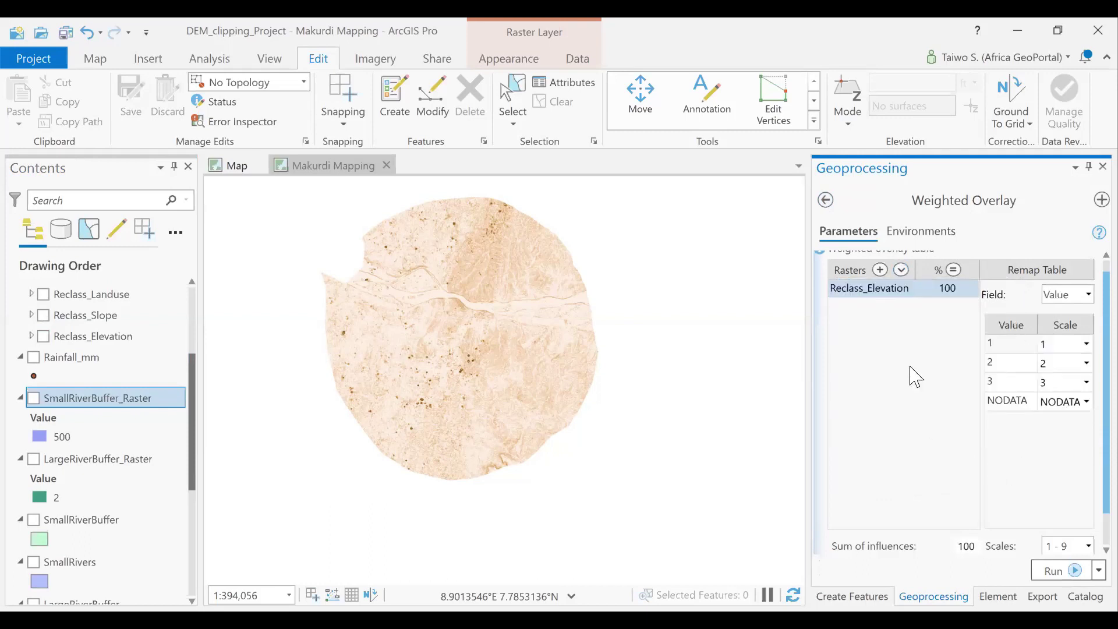
Step: Widen the tool pane to examine the field and scale settings in the Reclass_Elevation remap table
left_click_drag(984, 359, 925, 367)
left_click_drag(809, 340, 709, 338)
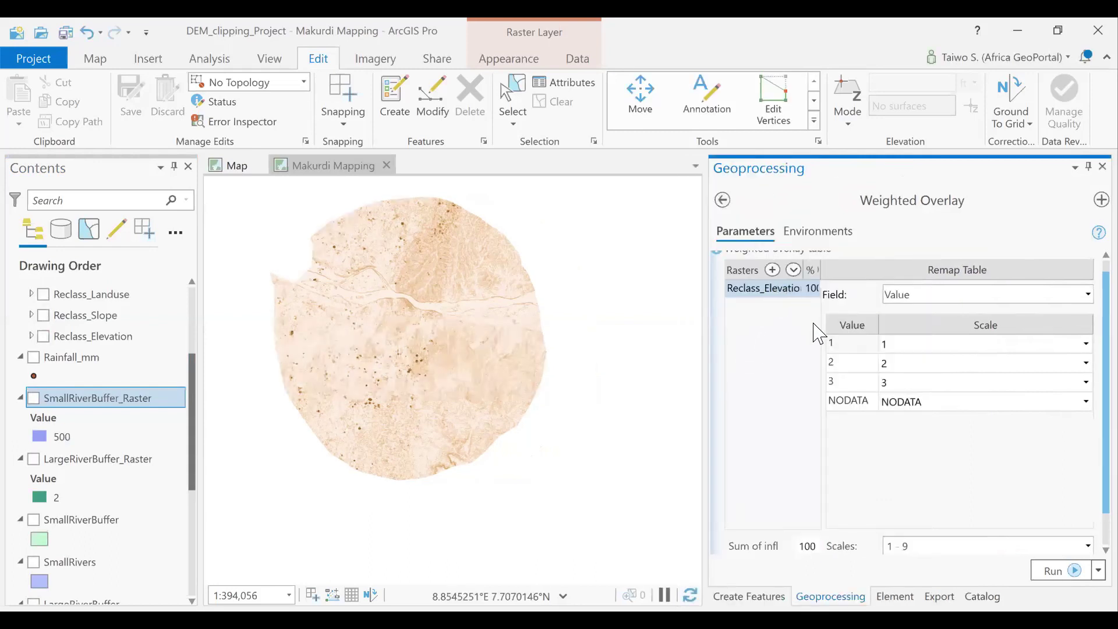
left_click(1082, 295)
left_click(907, 403)
left_click_drag(709, 359, 738, 356)
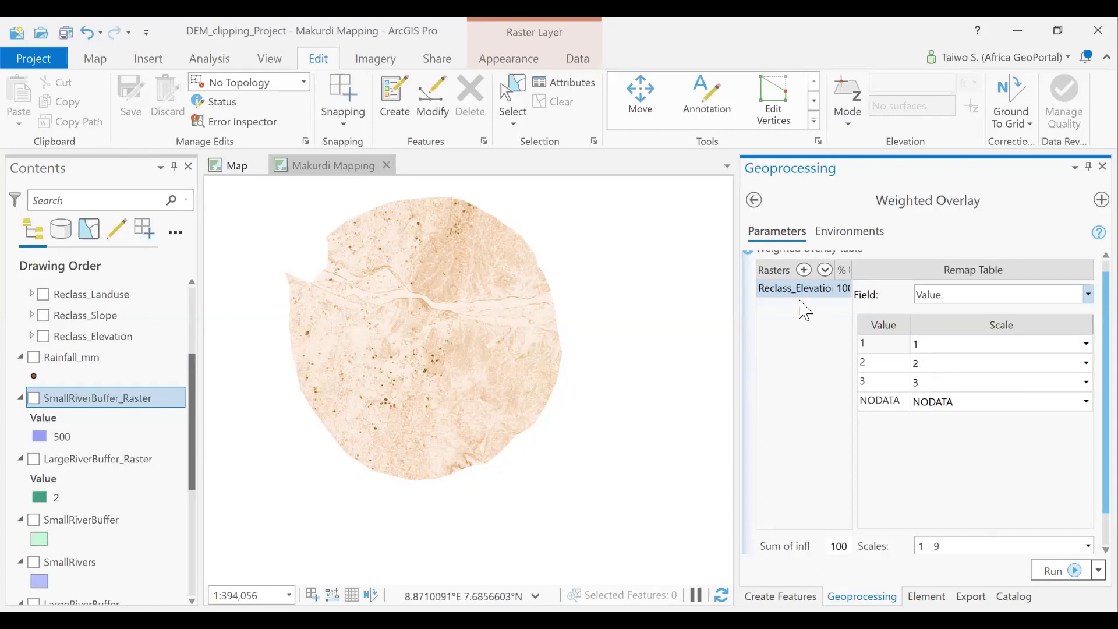
Step: Add SmallRiverBuffer_Raster and LargeRiverBuffer_Raster to the overlay table, check their remap values and leave Weighted Overlay without running it
left_click(826, 269)
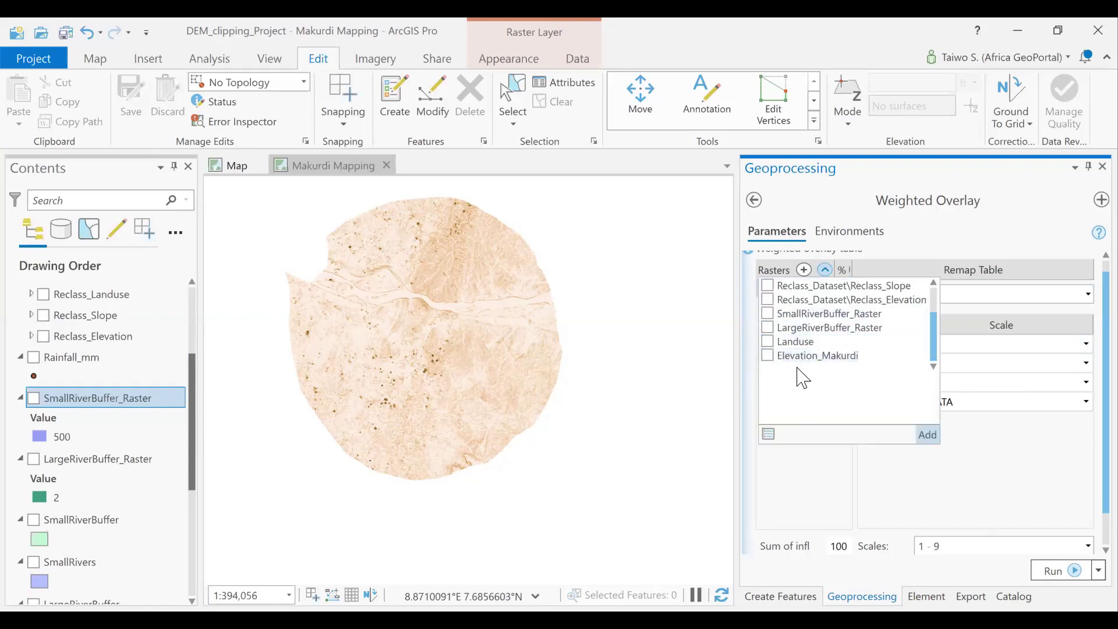
left_click(768, 314)
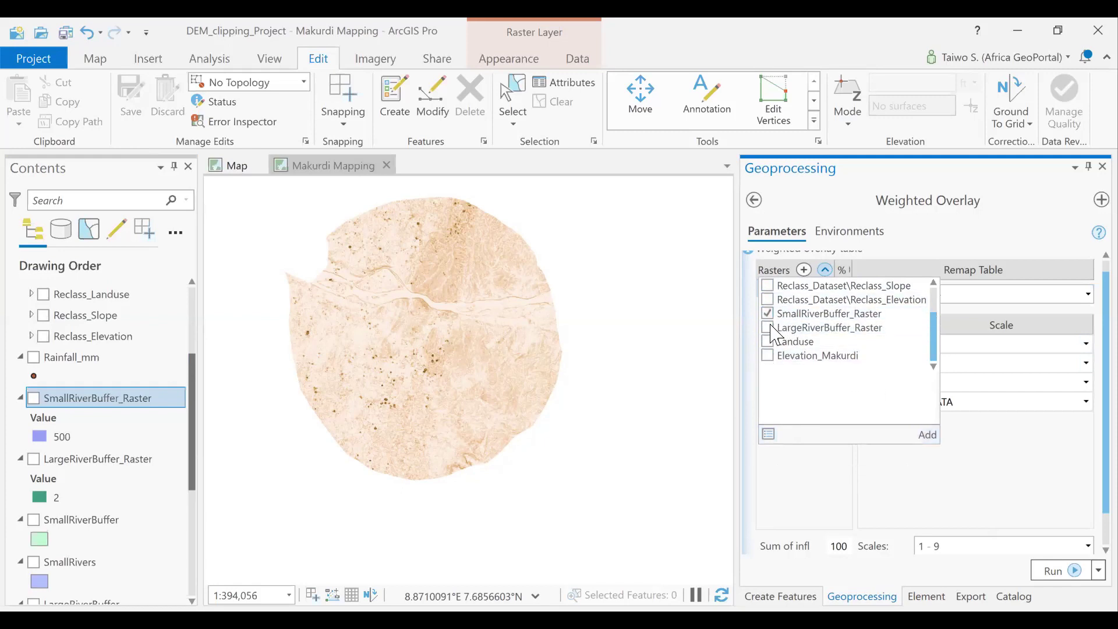
left_click(927, 434)
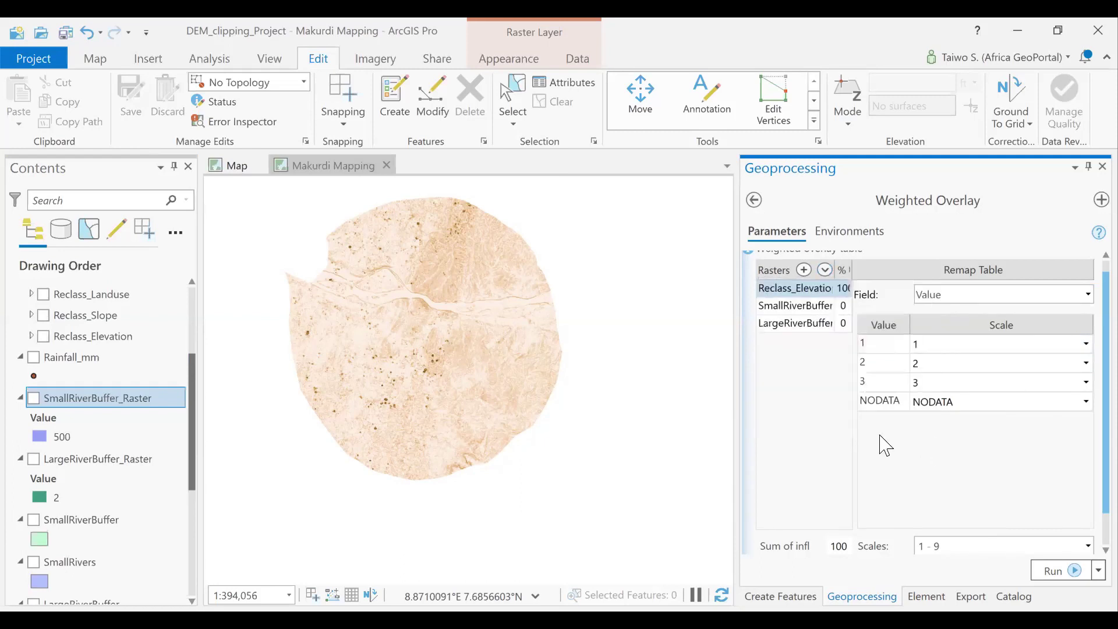
left_click(805, 306)
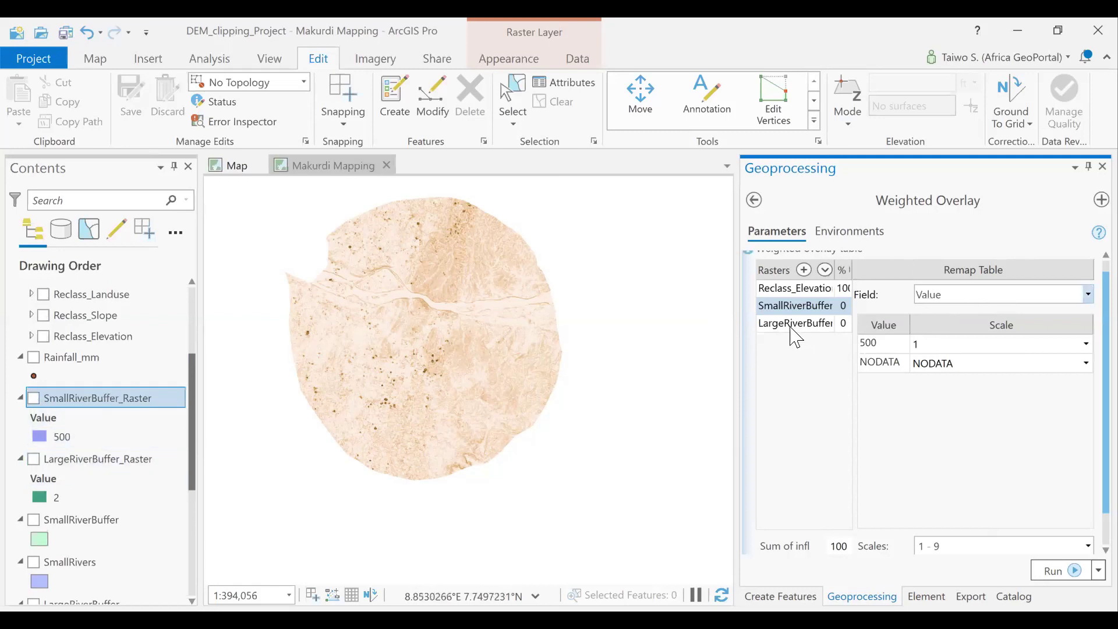
left_click(846, 326)
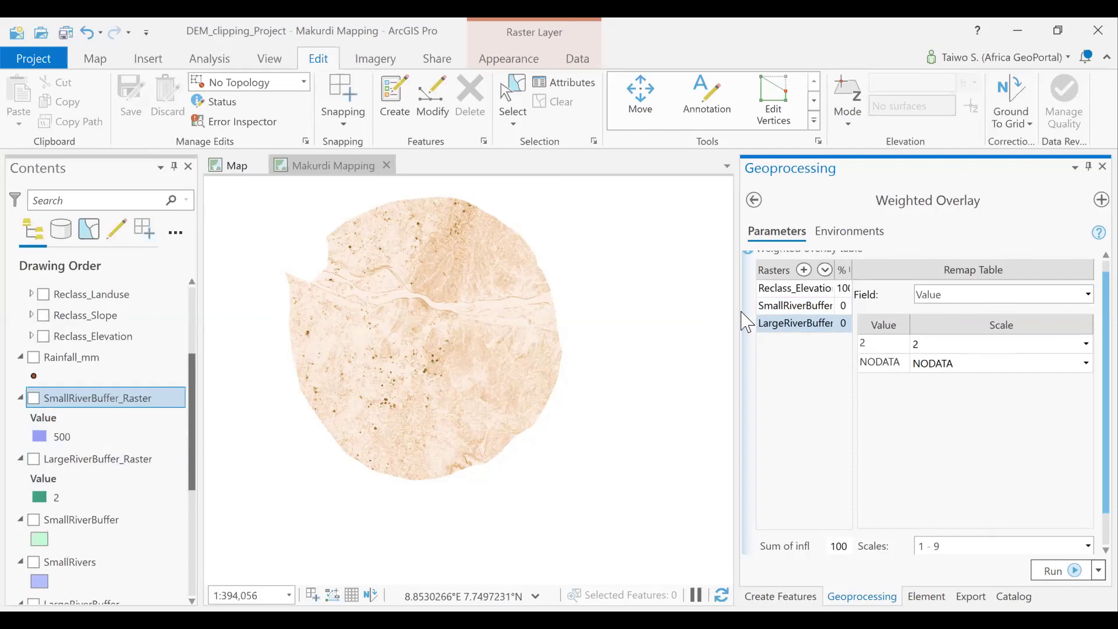
left_click(756, 201)
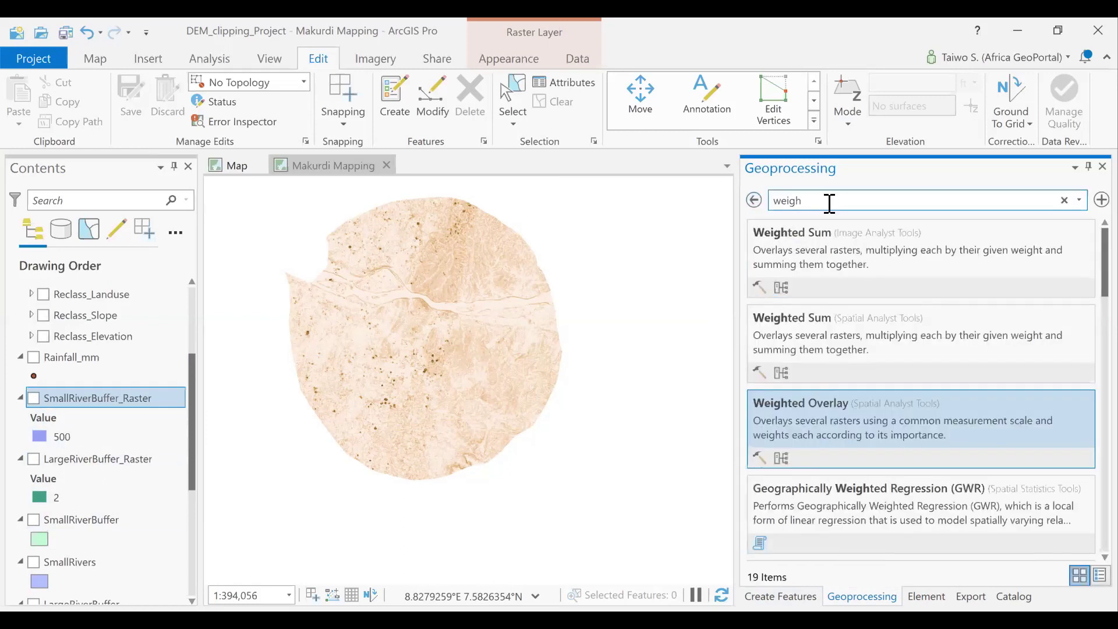
left_click(828, 200)
type("buffer")
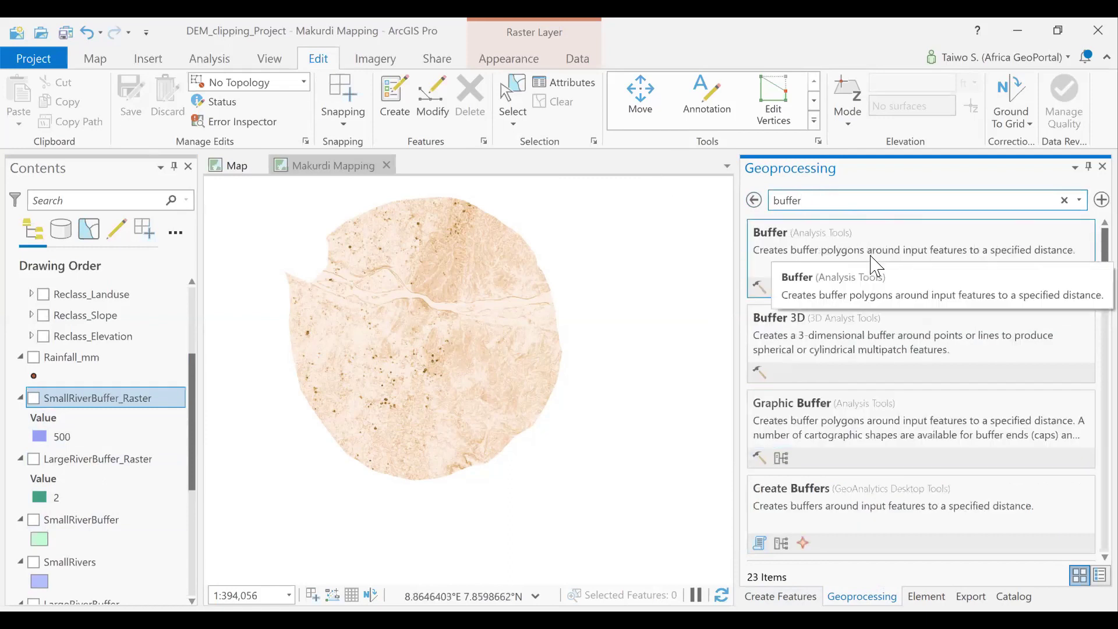
left_click(829, 202)
key("BackSpace")
key("BackSpace")
key("BackSpace")
key("BackSpace")
key("BackSpace")
key("BackSpace")
Step: Find the Polygon to Raster conversion tool and set LargeRiverBuffer as its input features
type("p")
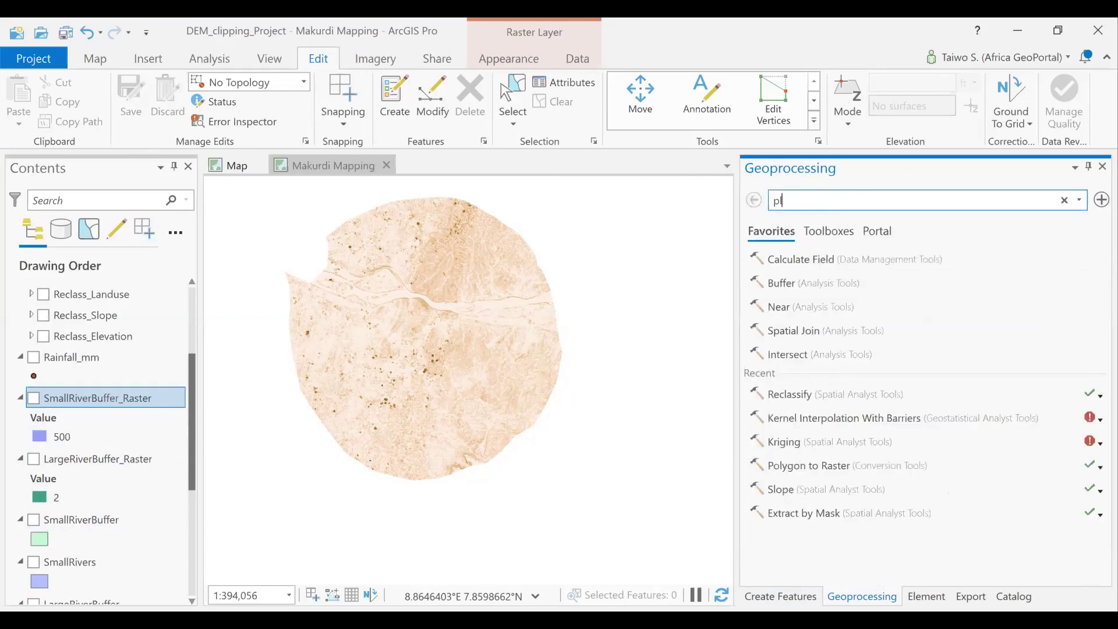
type("olygin")
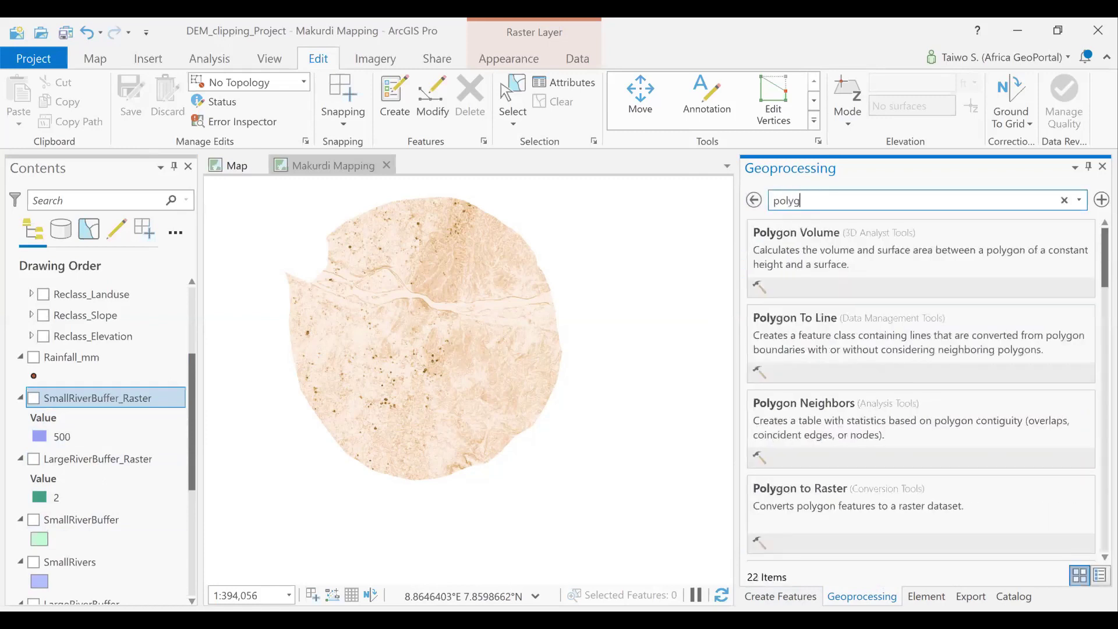
key("BackSpace")
key("BackSpace")
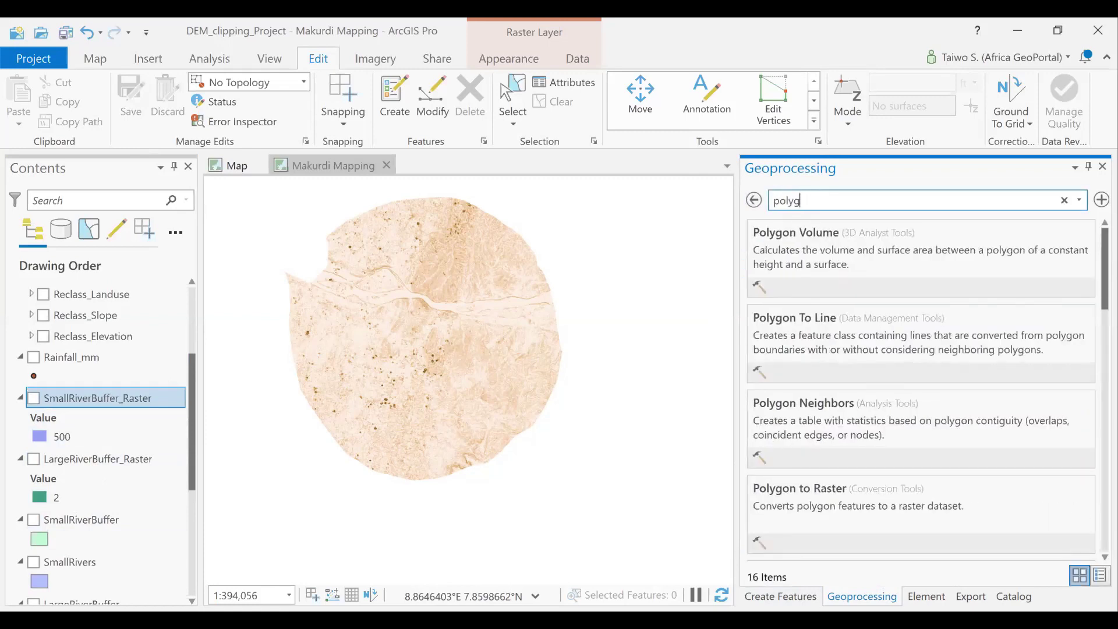
type("on")
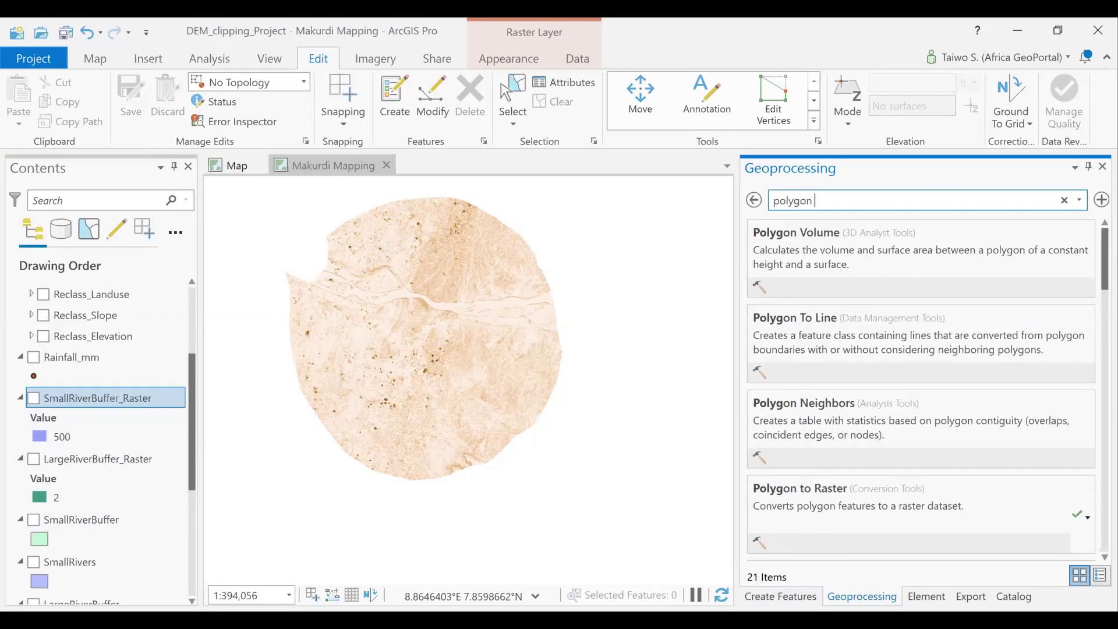
type(" to")
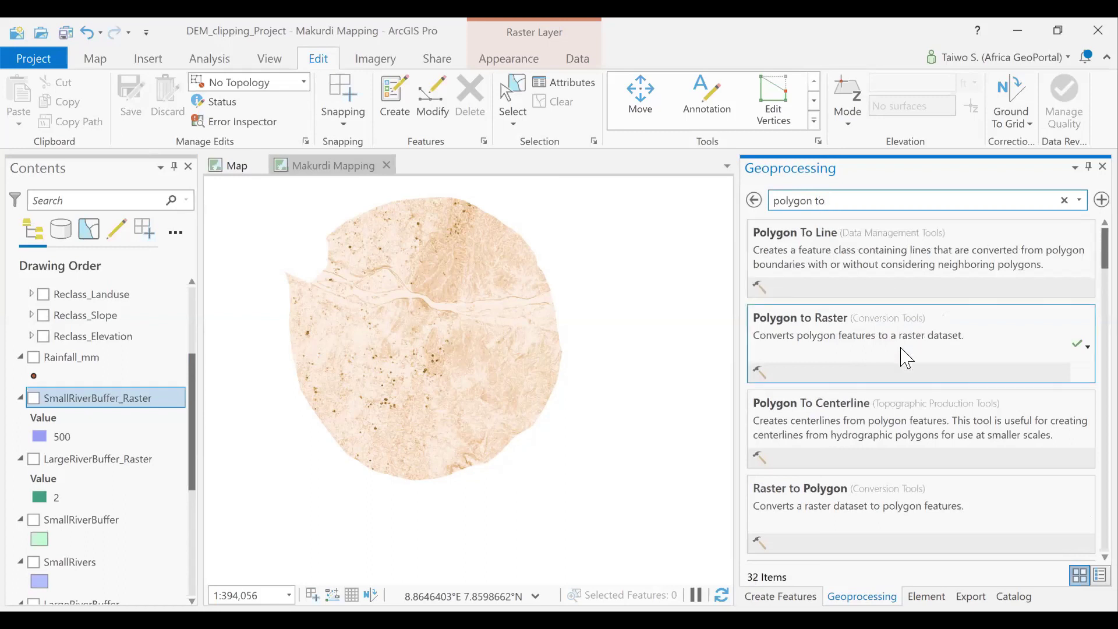
left_click(837, 346)
left_click(1078, 278)
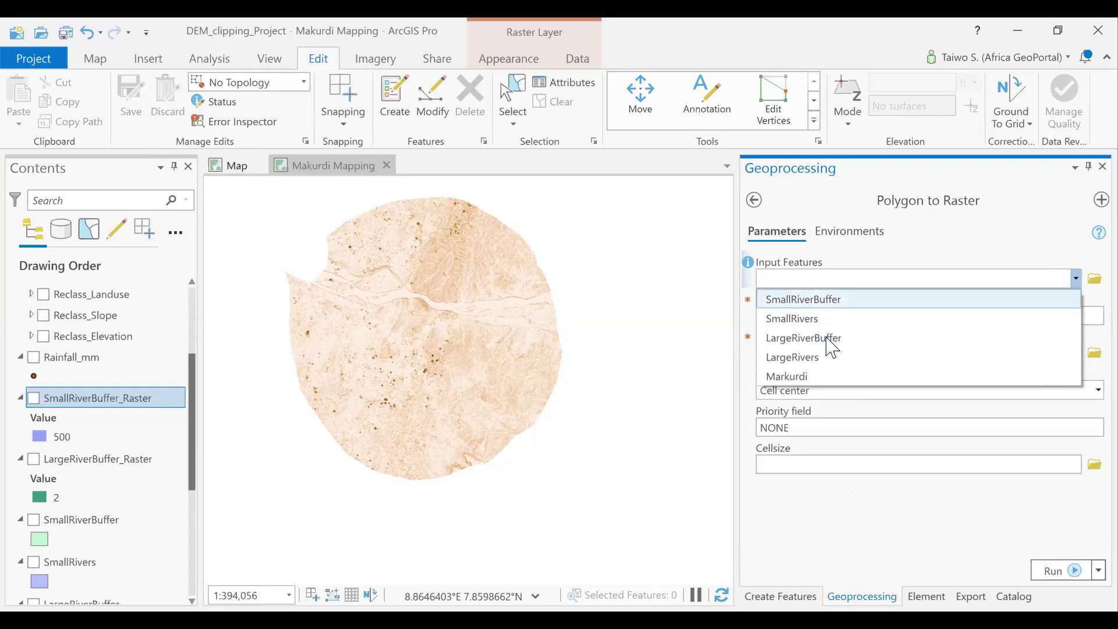
left_click(1036, 337)
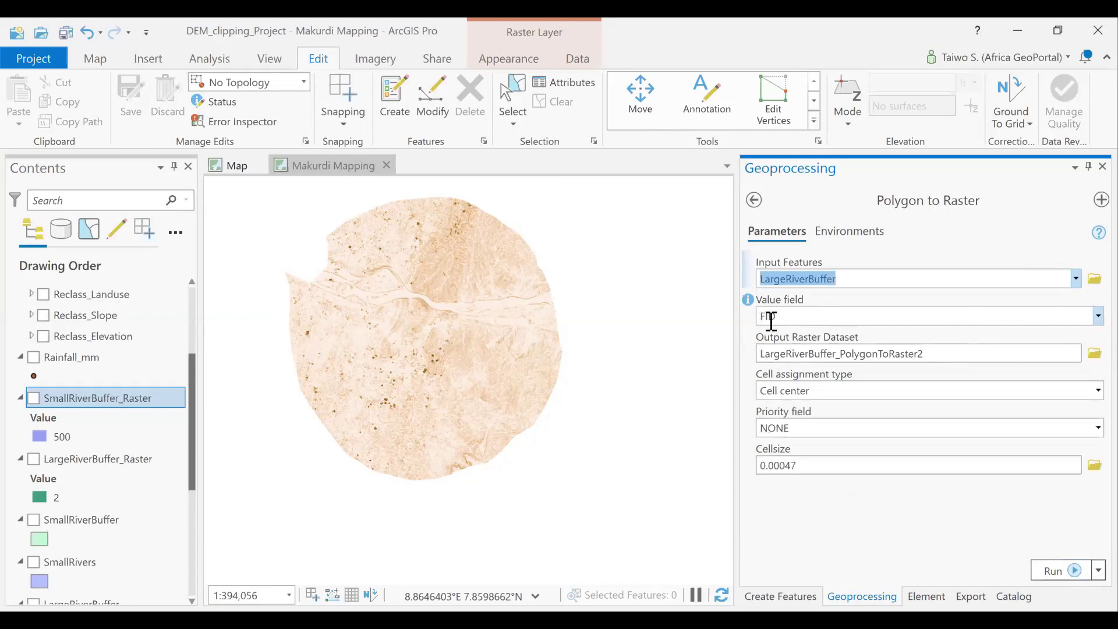
Step: Choose BUFF_DIST as the value field for converting LargeRiverBuffer to raster
left_click(1081, 320)
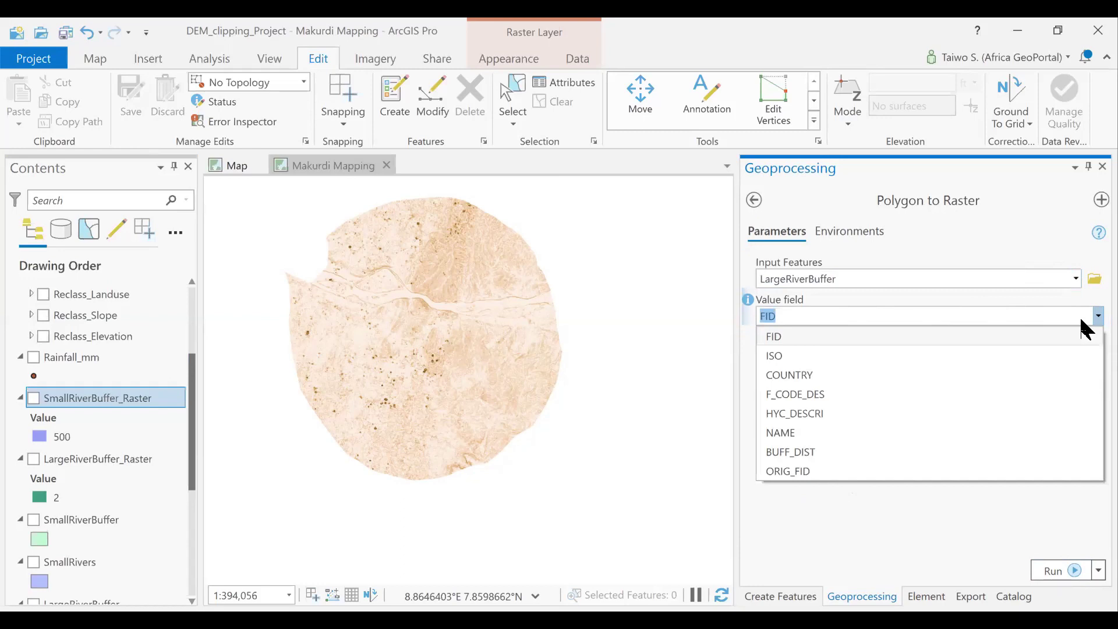
left_click(806, 452)
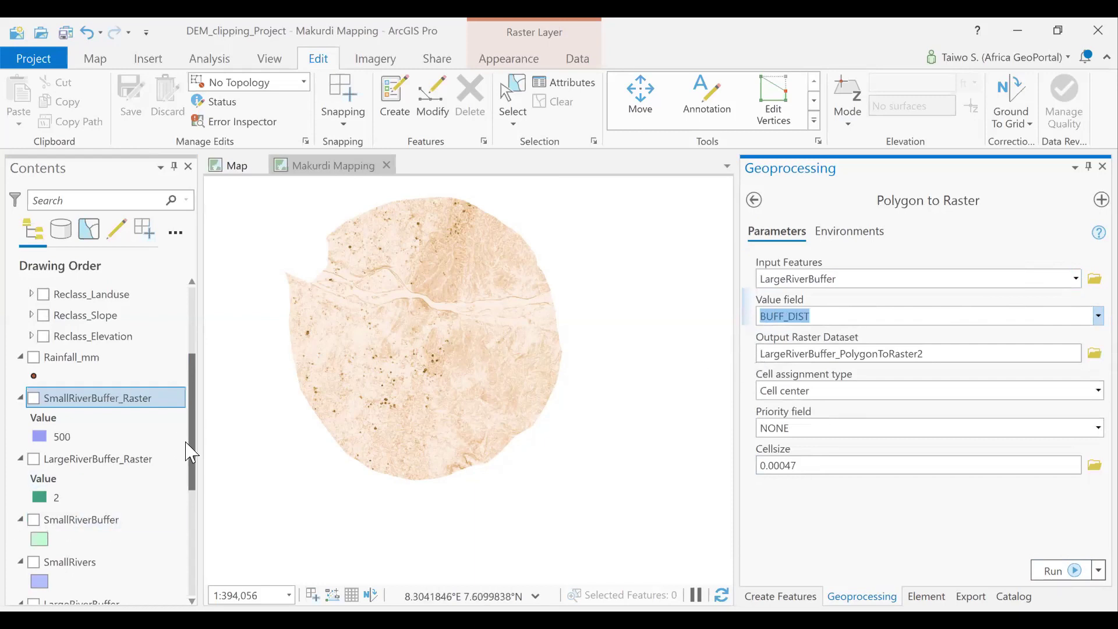
Step: Open the SmallRiverBuffer attribute table and examine the BUFF_DIST values through to its last record
scroll(193, 442, "down", 3)
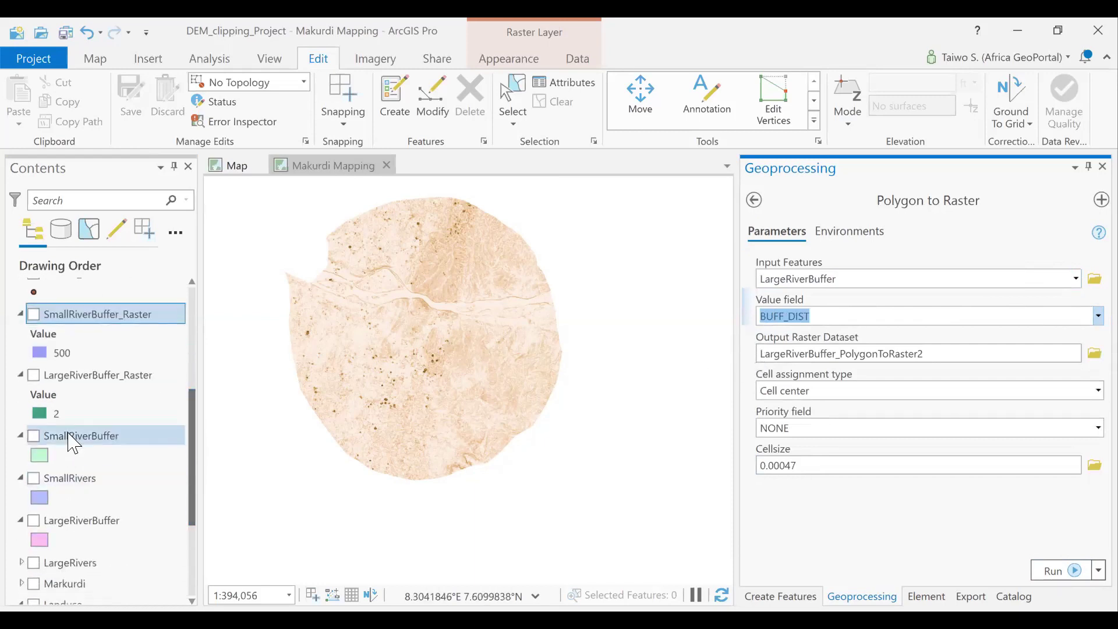
left_click(78, 443)
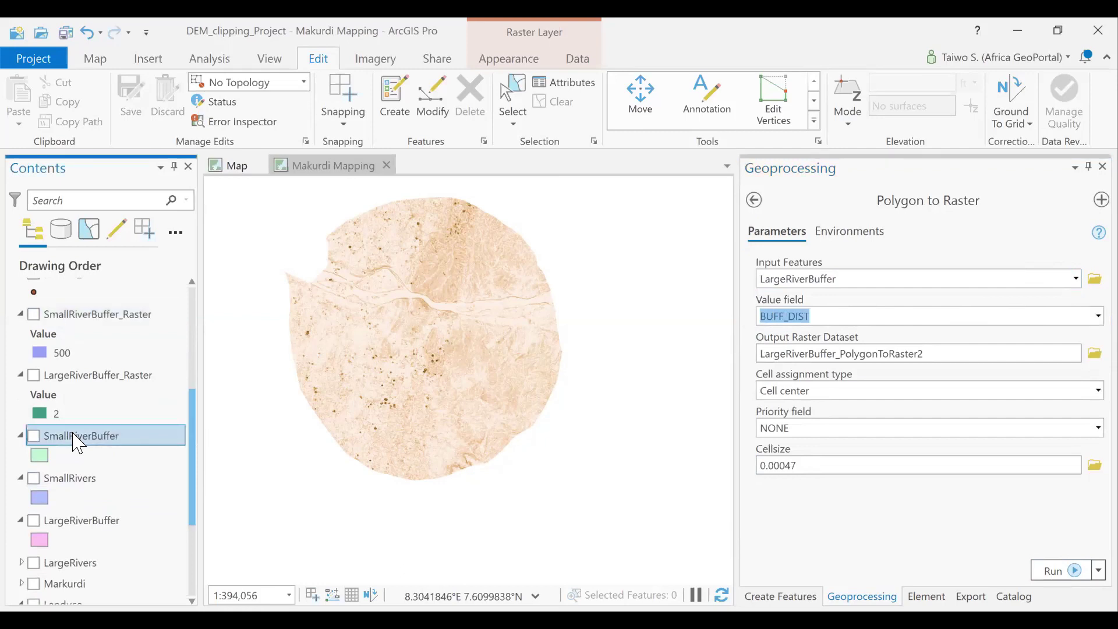
right_click(77, 443)
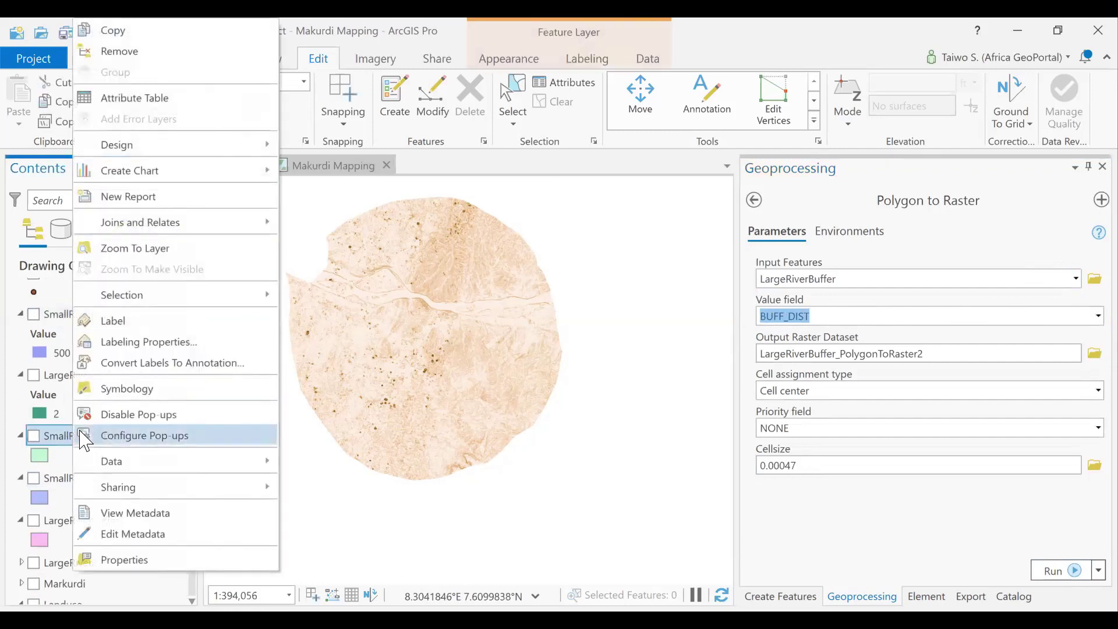
left_click(148, 105)
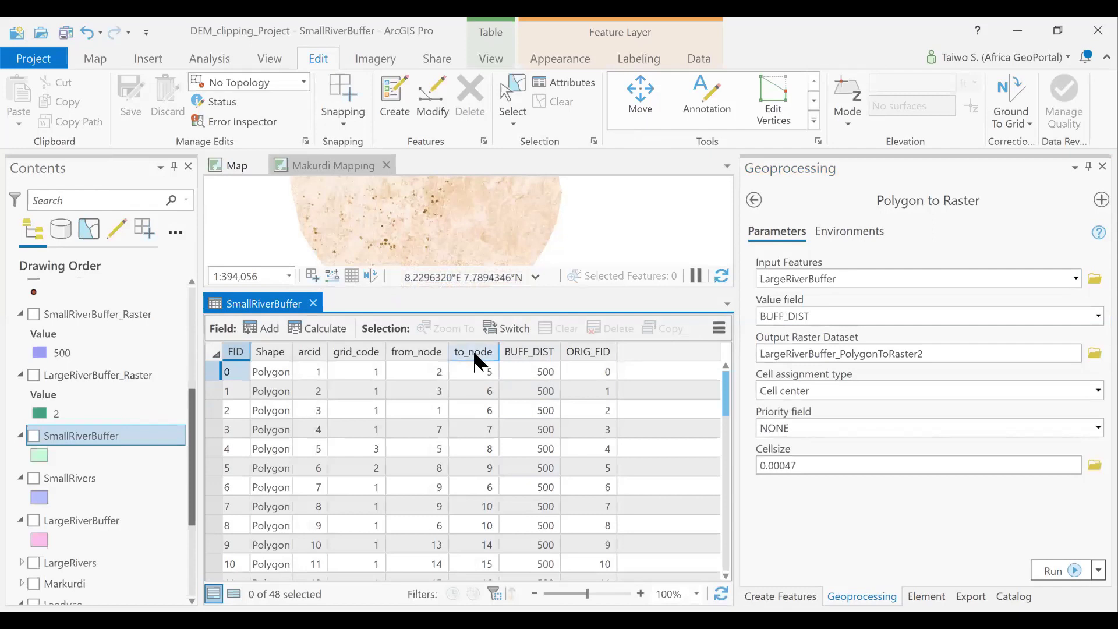
left_click(484, 389)
key("Up")
key("Down")
key("Down")
key("Down")
left_click(837, 338)
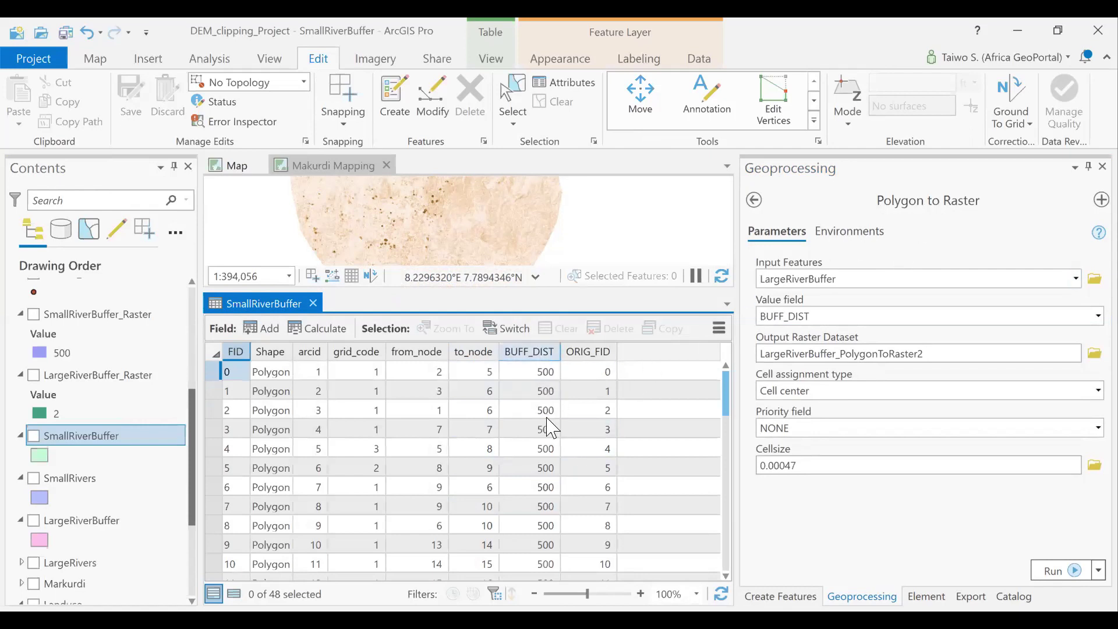
scroll(545, 442, "down", 3)
scroll(544, 442, "down", 10)
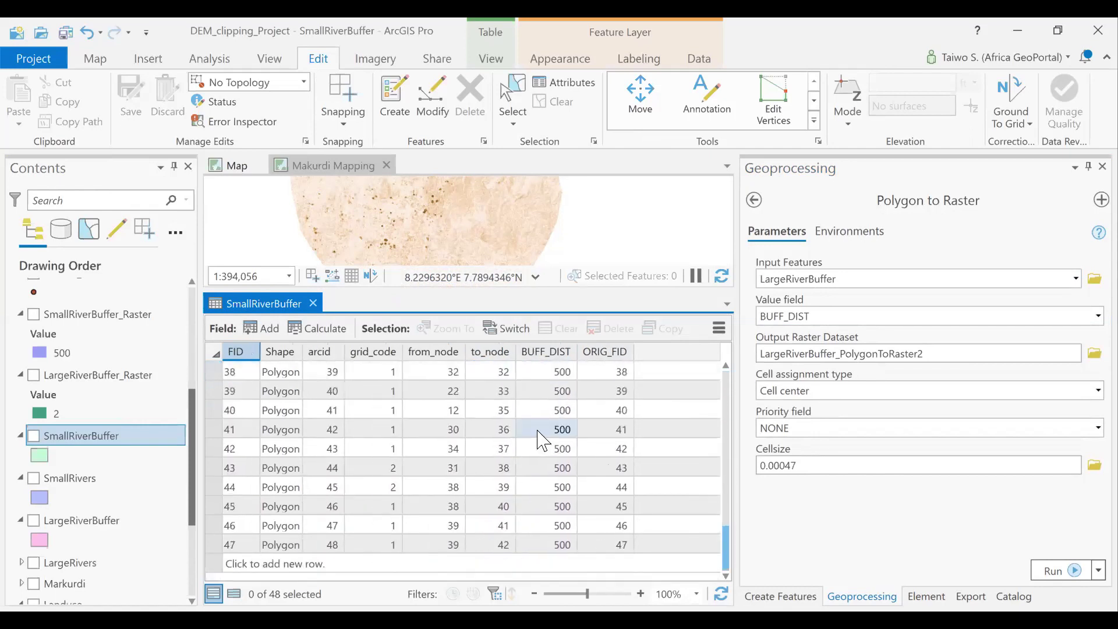
scroll(623, 385, "up", 11)
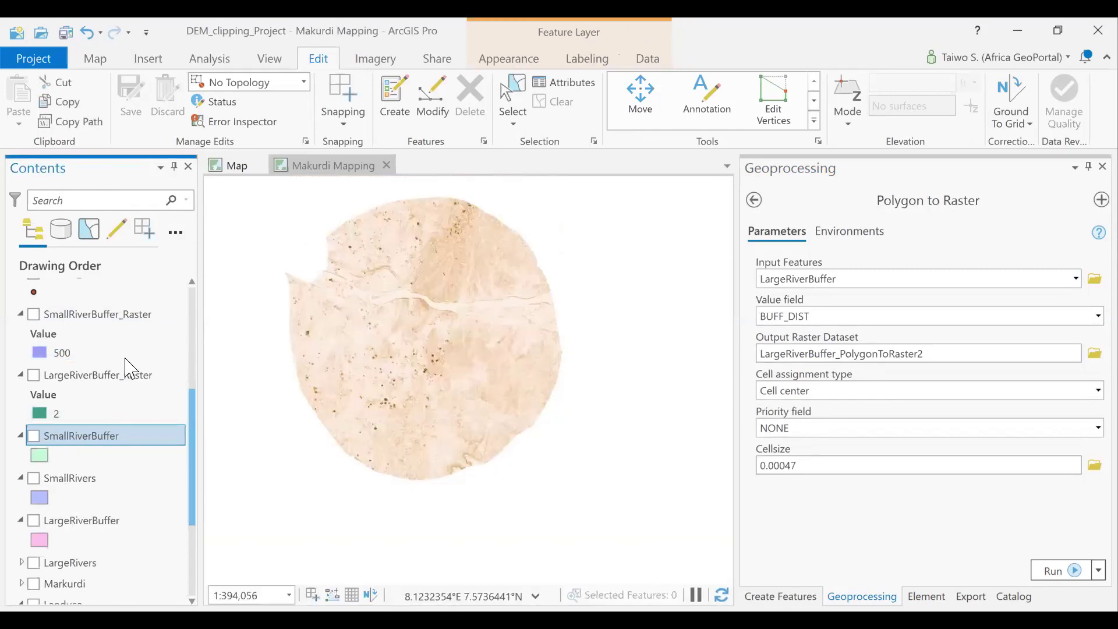
Step: Open the LargeRiverBuffer attribute table and examine its BUFF_DIST and ORIG_FID values
right_click(81, 527)
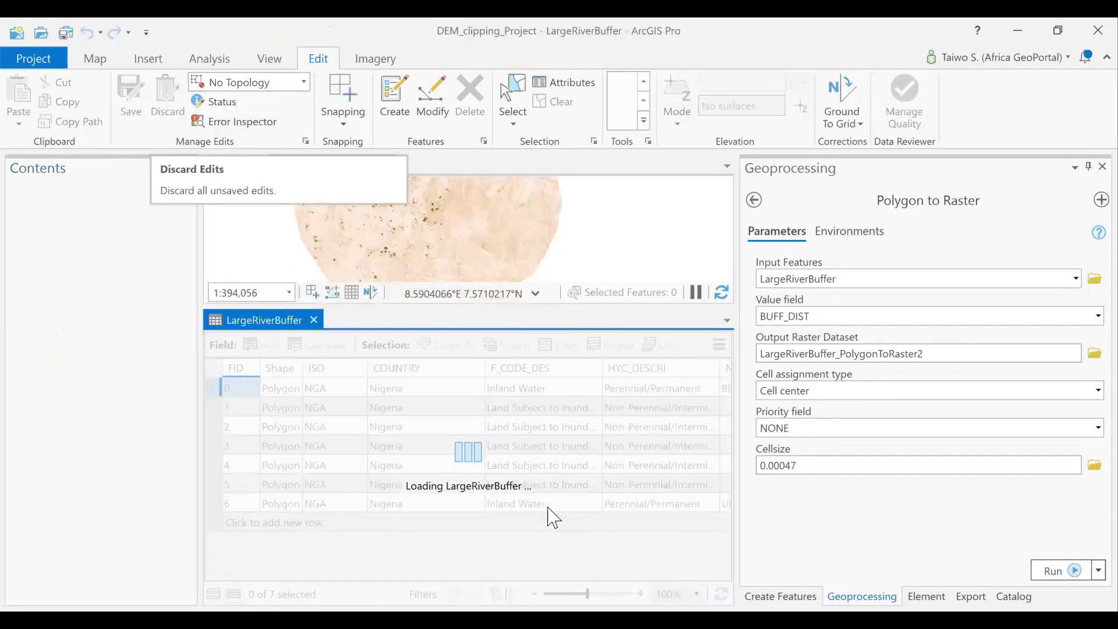
left_click_drag(445, 574, 589, 468)
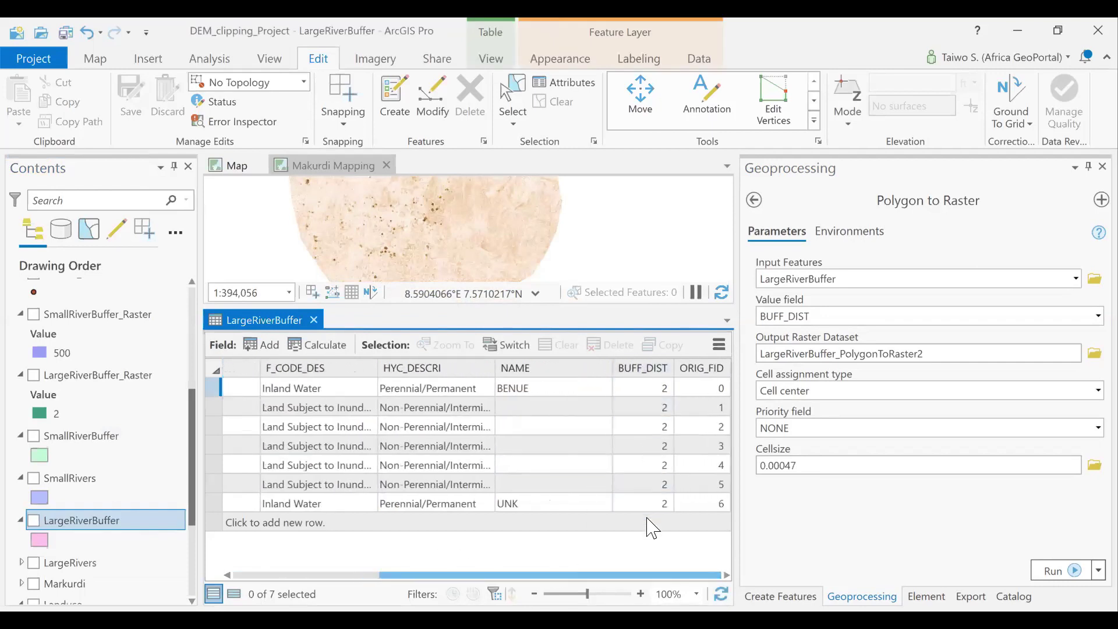
left_click(713, 387)
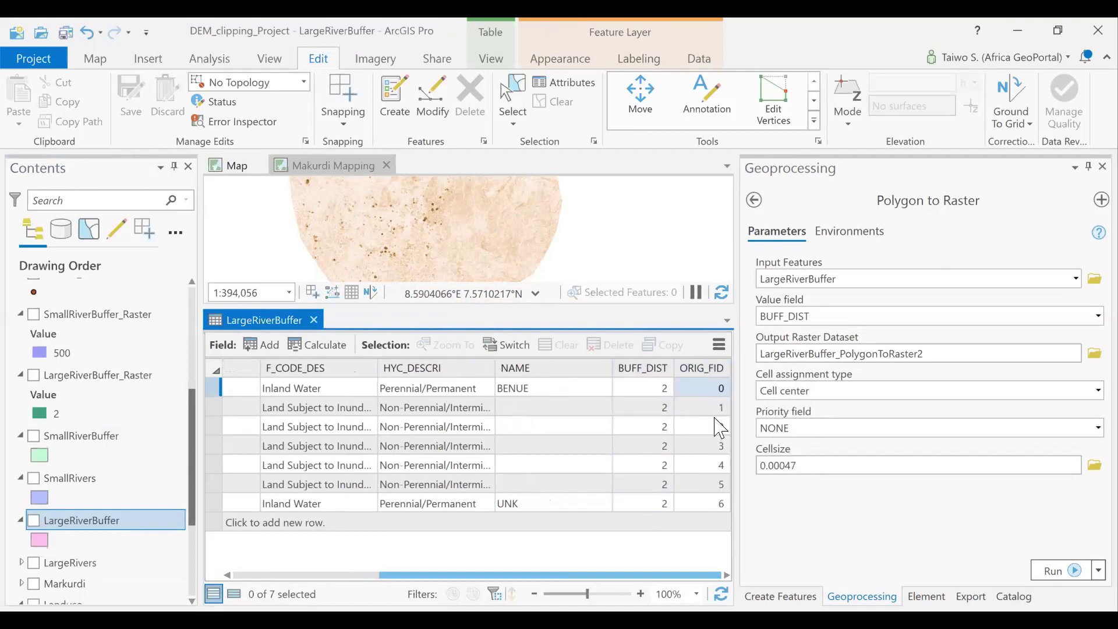
left_click(722, 469)
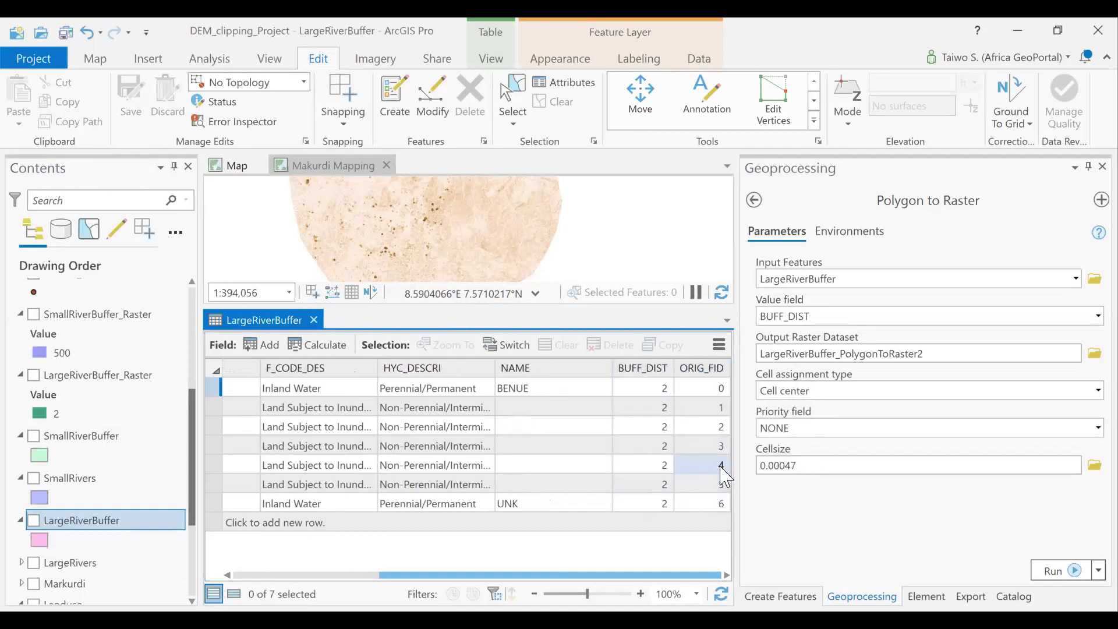
Step: Leave Polygon to Raster without running it and find the Weighted Overlay tool
left_click(758, 221)
left_click(755, 200)
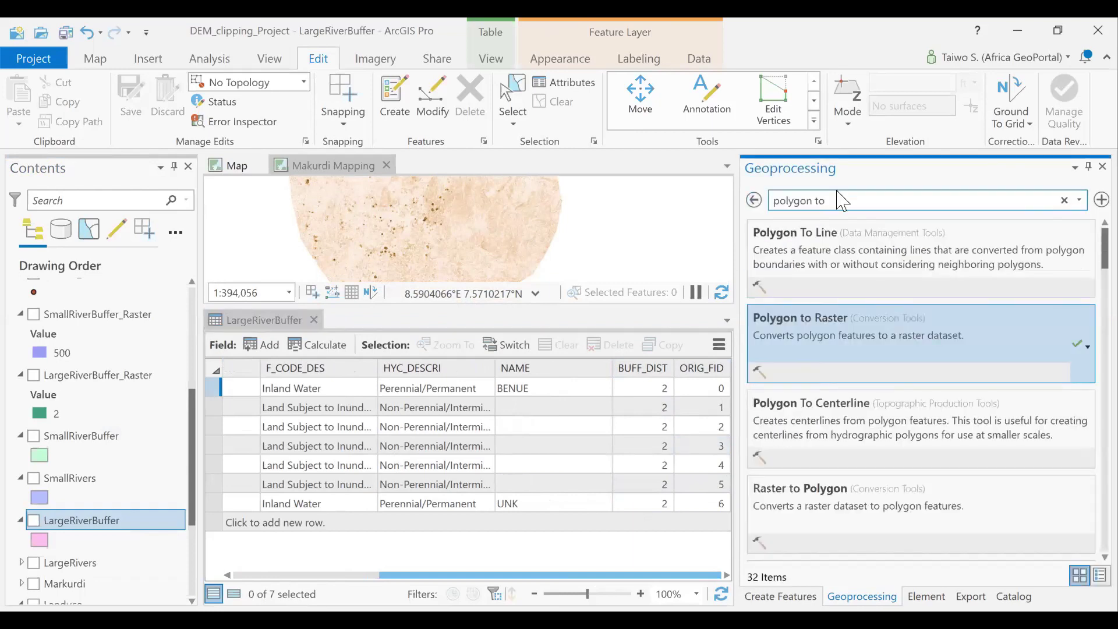
left_click(754, 200)
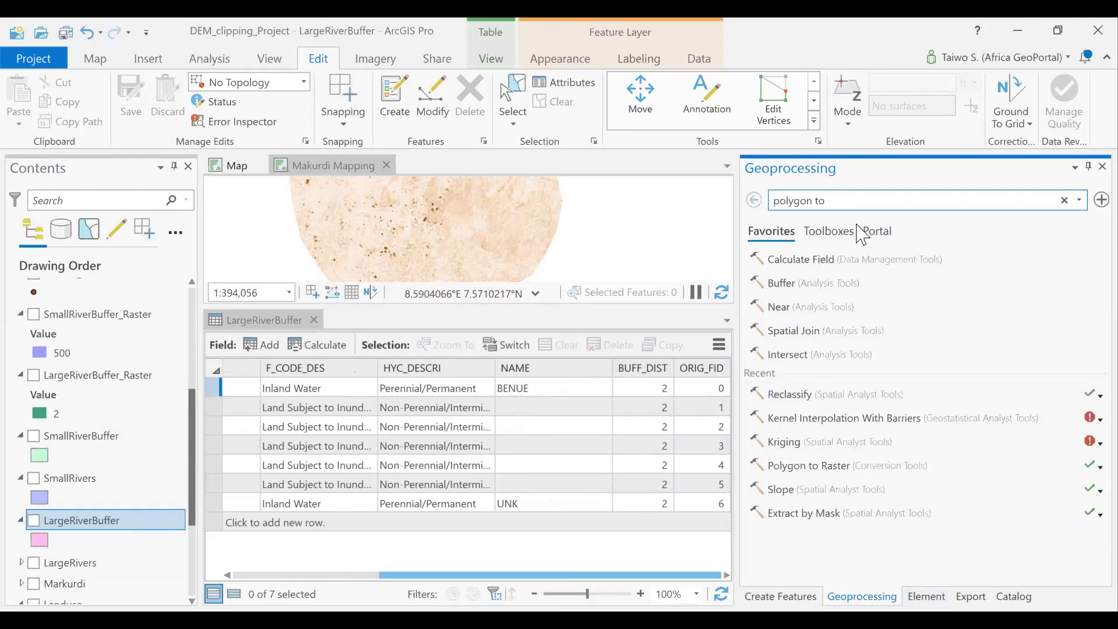
left_click_drag(850, 200, 751, 211)
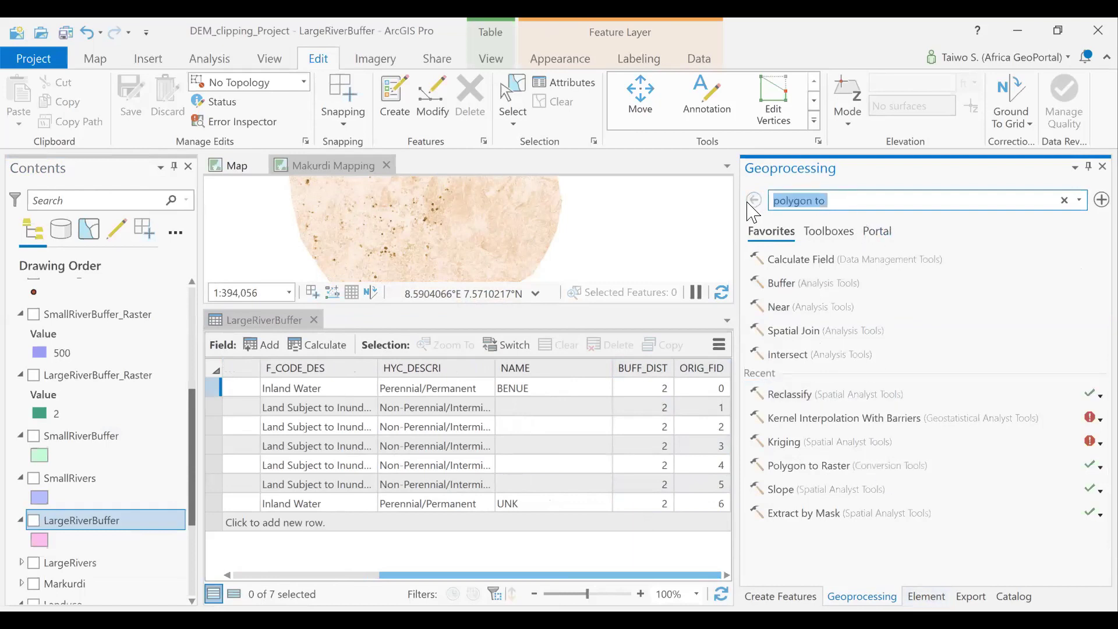
type("weight")
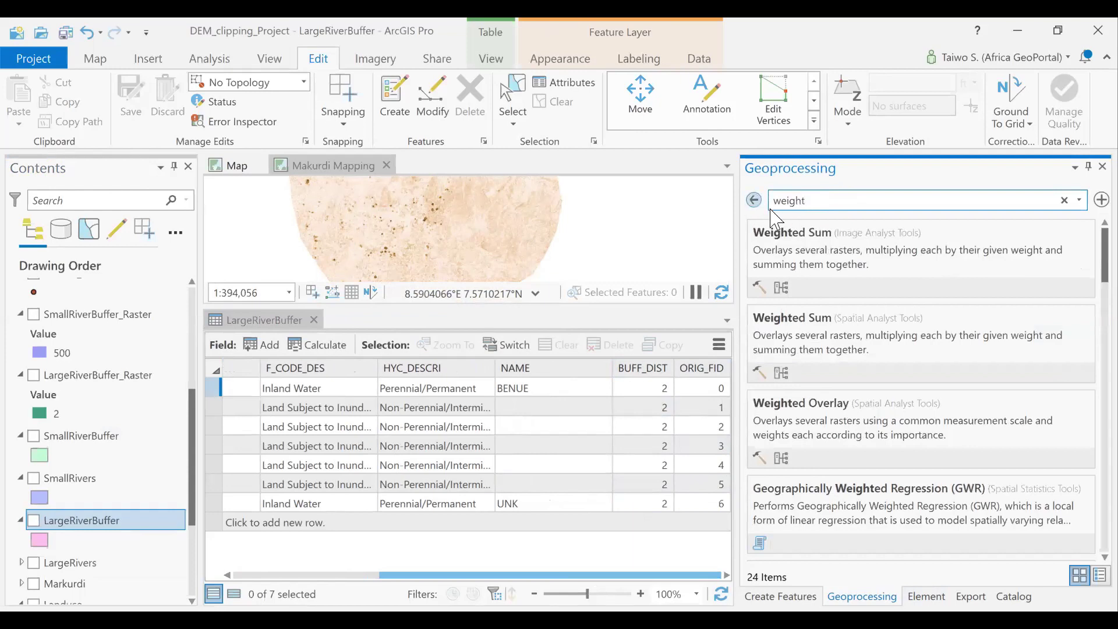
left_click(827, 422)
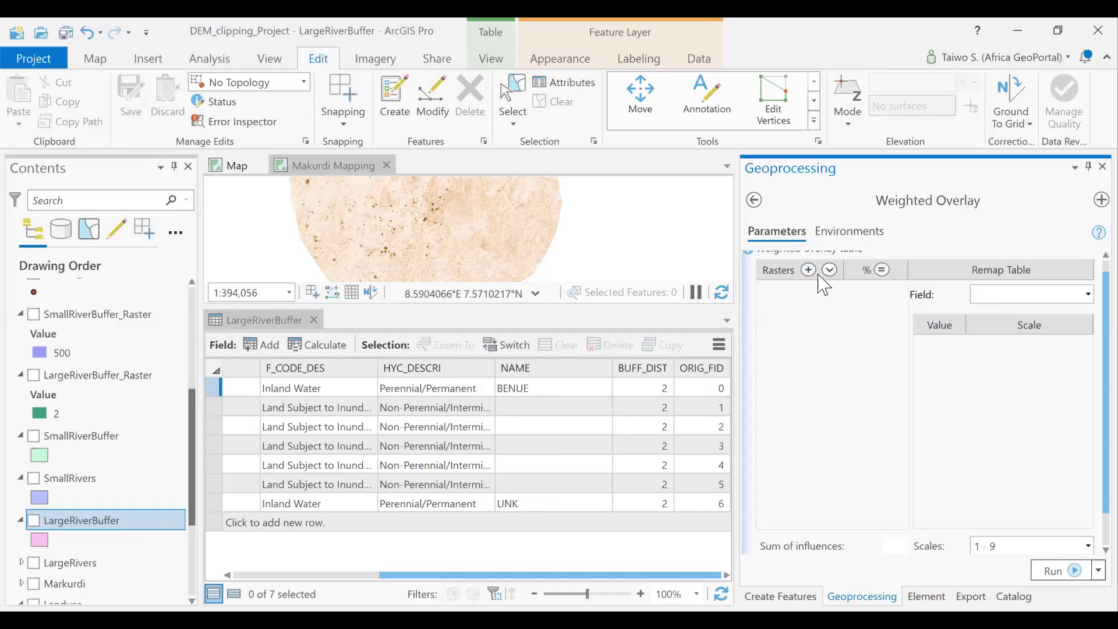
Step: Close the LargeRiverBuffer table and add the Reclass_Landuse raster to the weighted overlay table
left_click(314, 319)
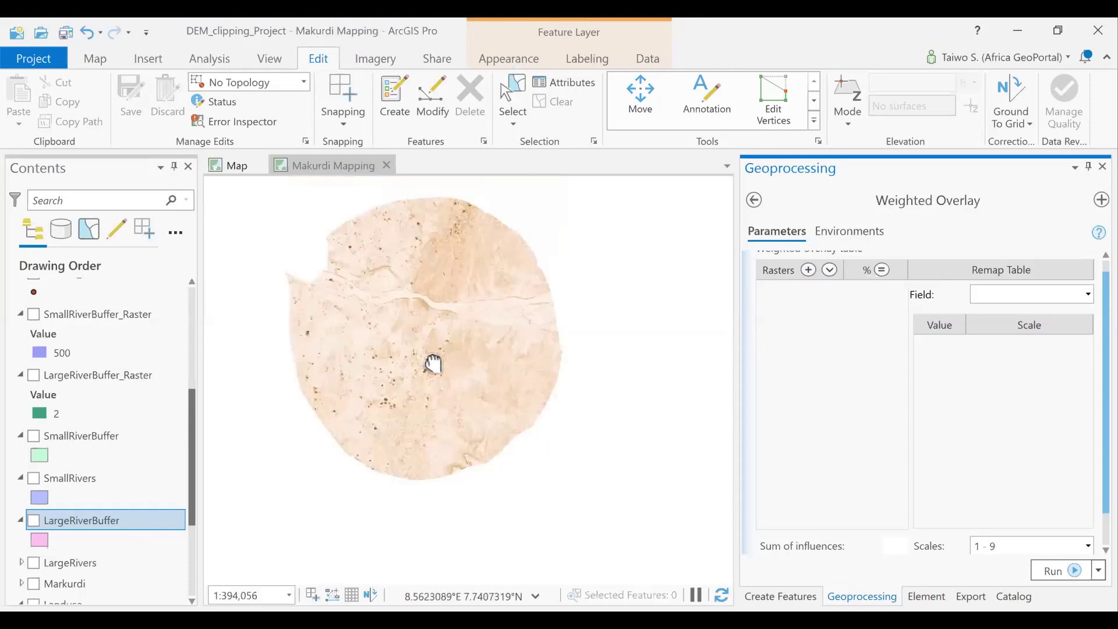
left_click(830, 269)
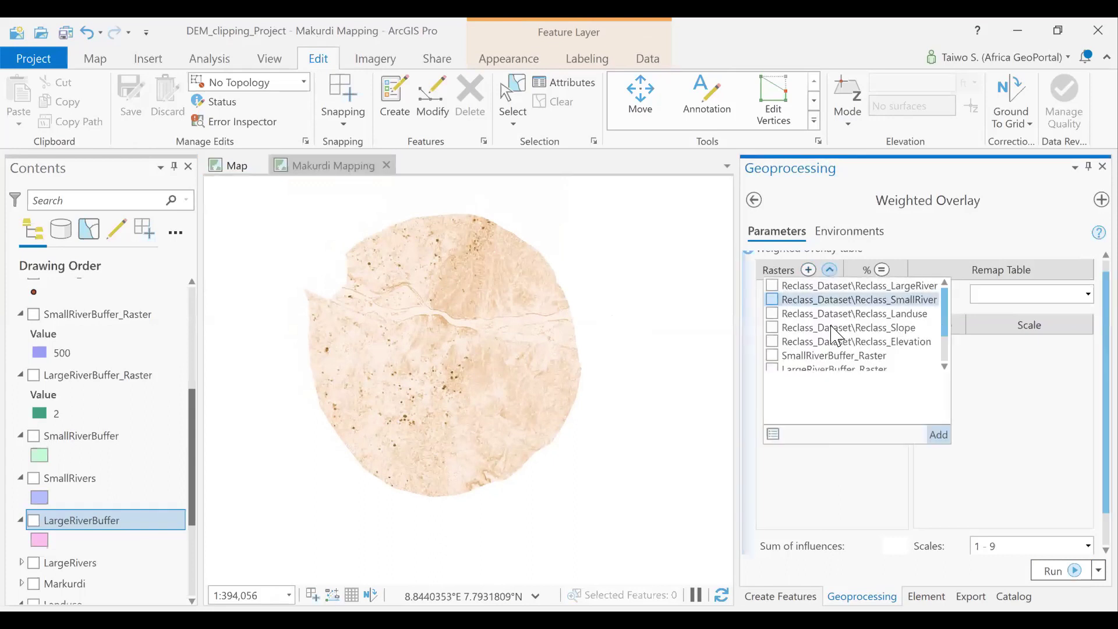
left_click(837, 320)
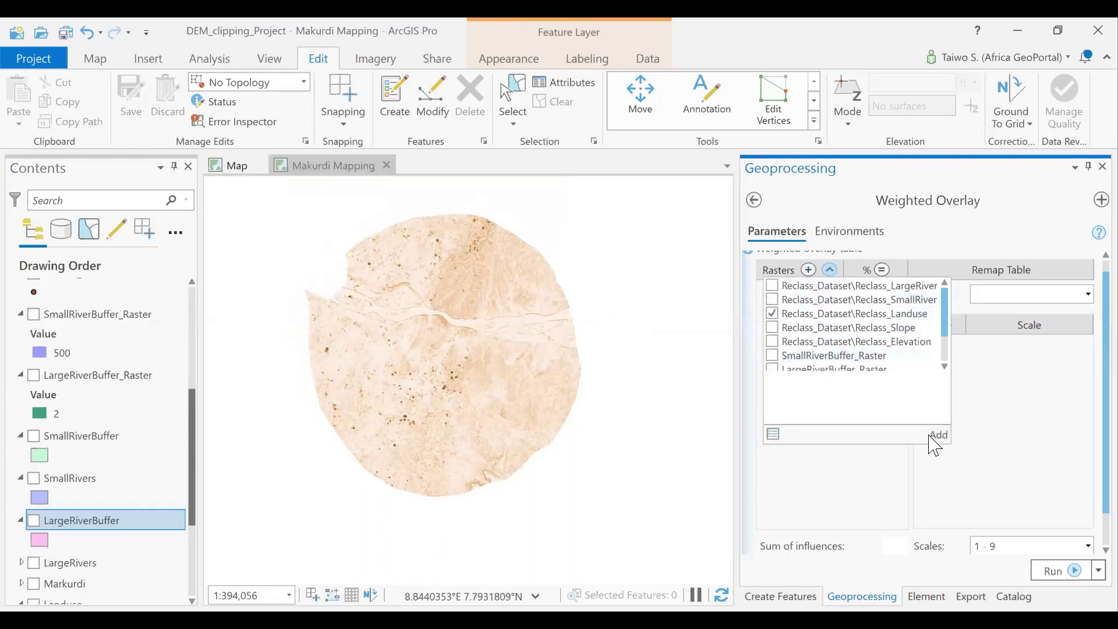
left_click(939, 435)
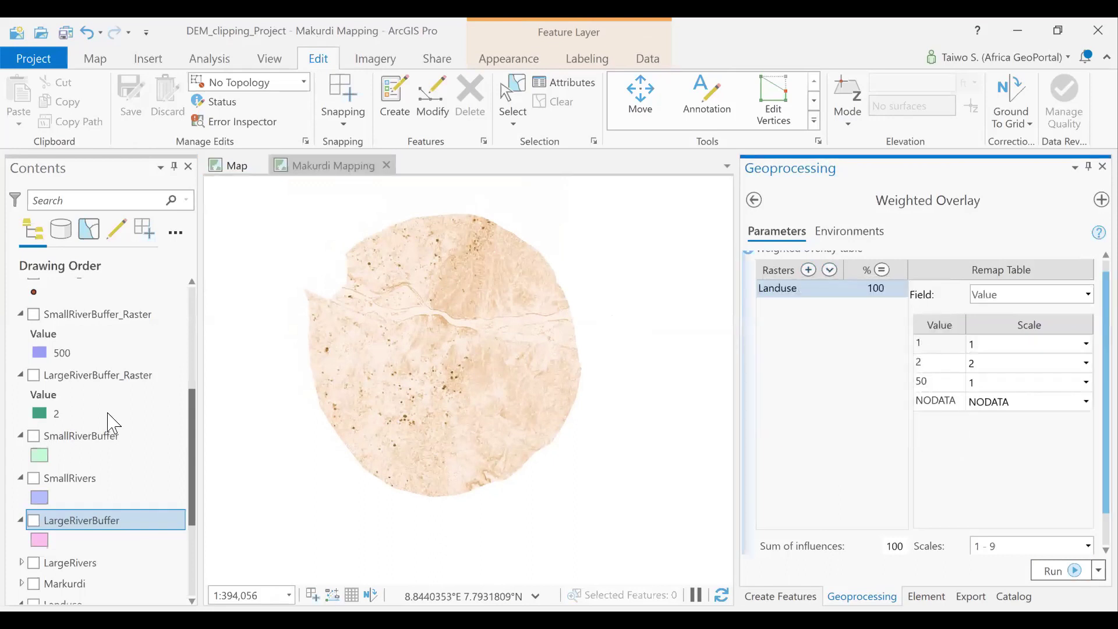
Step: Compare the remap table with the Landuse classes, set the scale of value 2 to 3 and leave Weighted Overlay without running it
left_click_drag(213, 419, 215, 387)
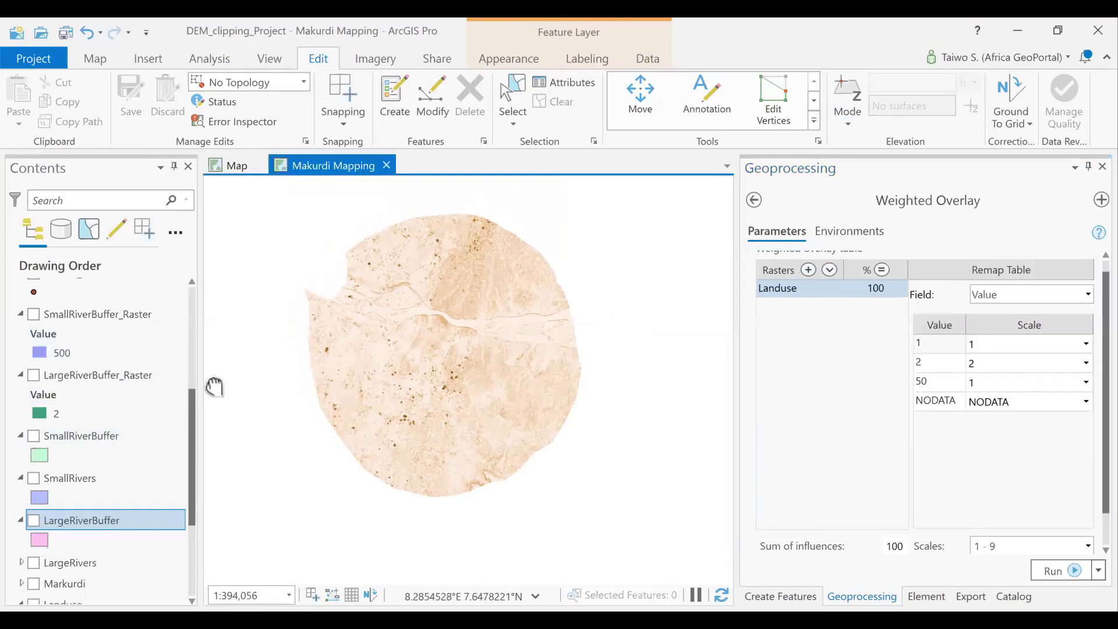
scroll(194, 396, "up", 3)
scroll(187, 379, "down", 9)
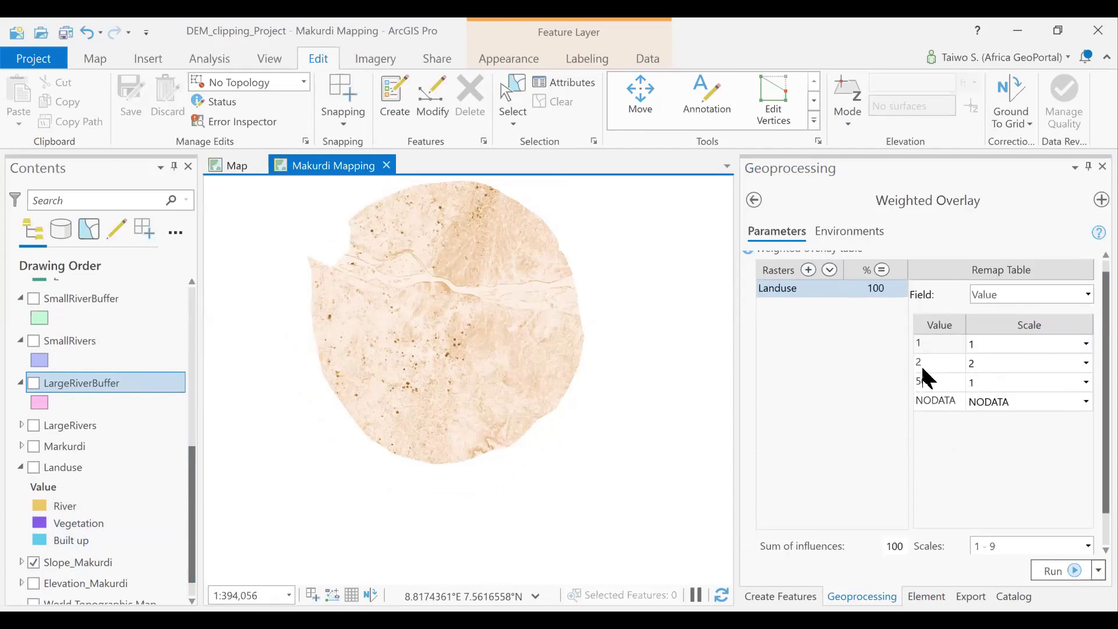
left_click(972, 365)
left_click(975, 351)
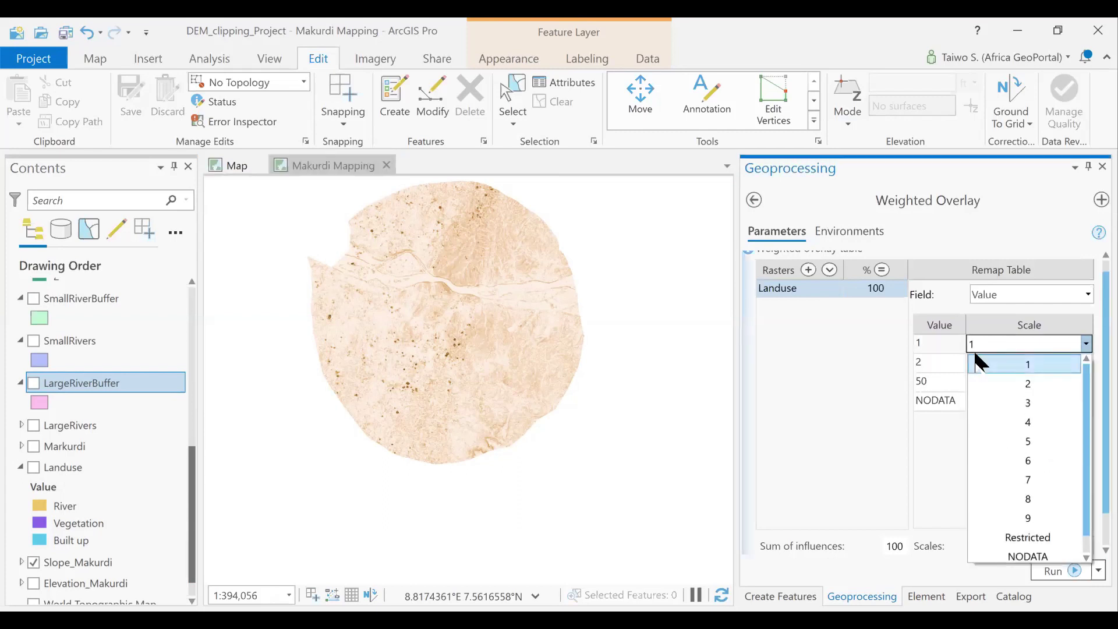
left_click(973, 362)
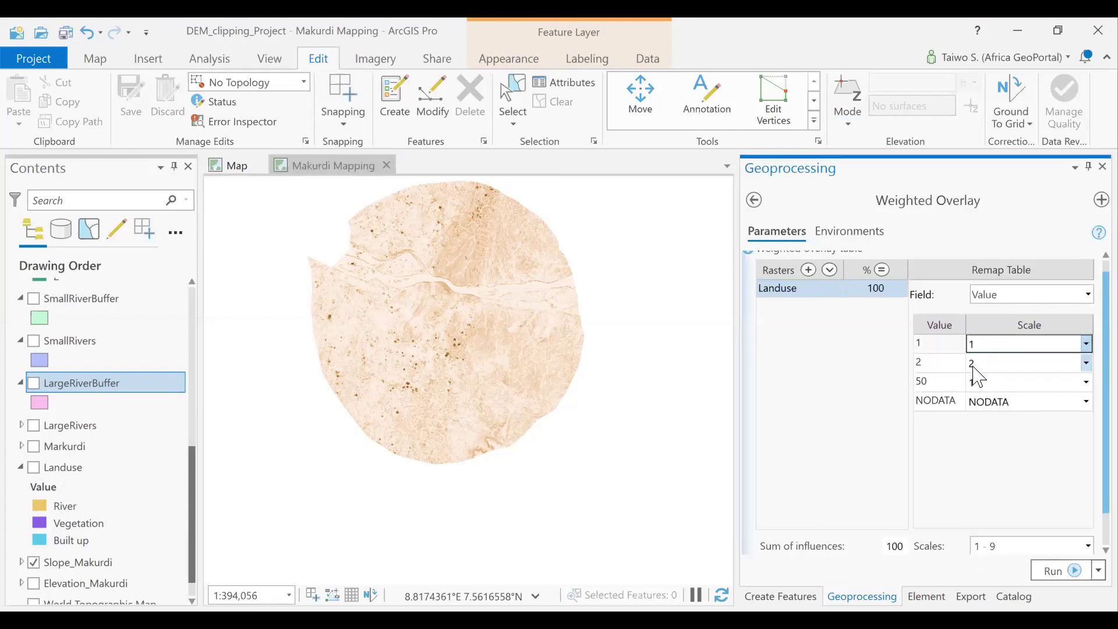
left_click(1087, 363)
left_click(1026, 402)
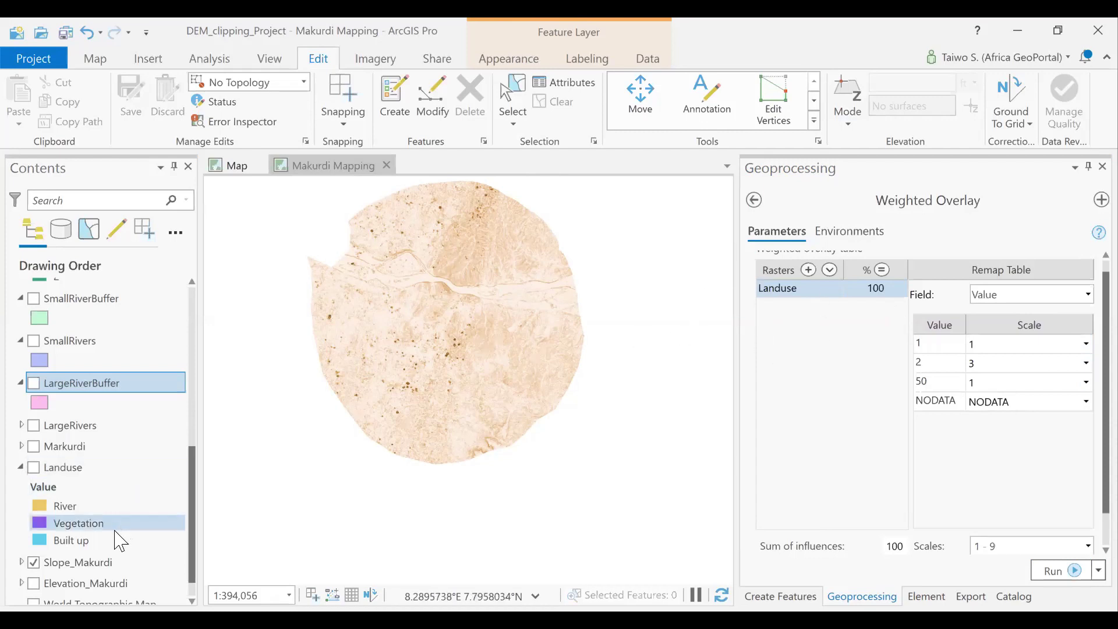
scroll(119, 541, "up", 5)
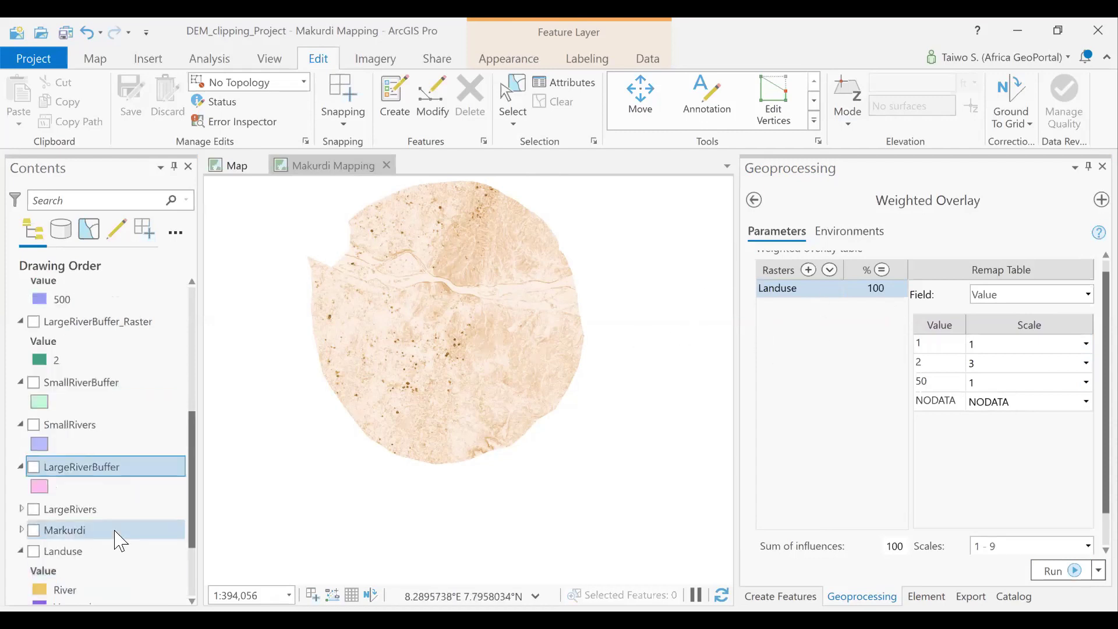
left_click(754, 201)
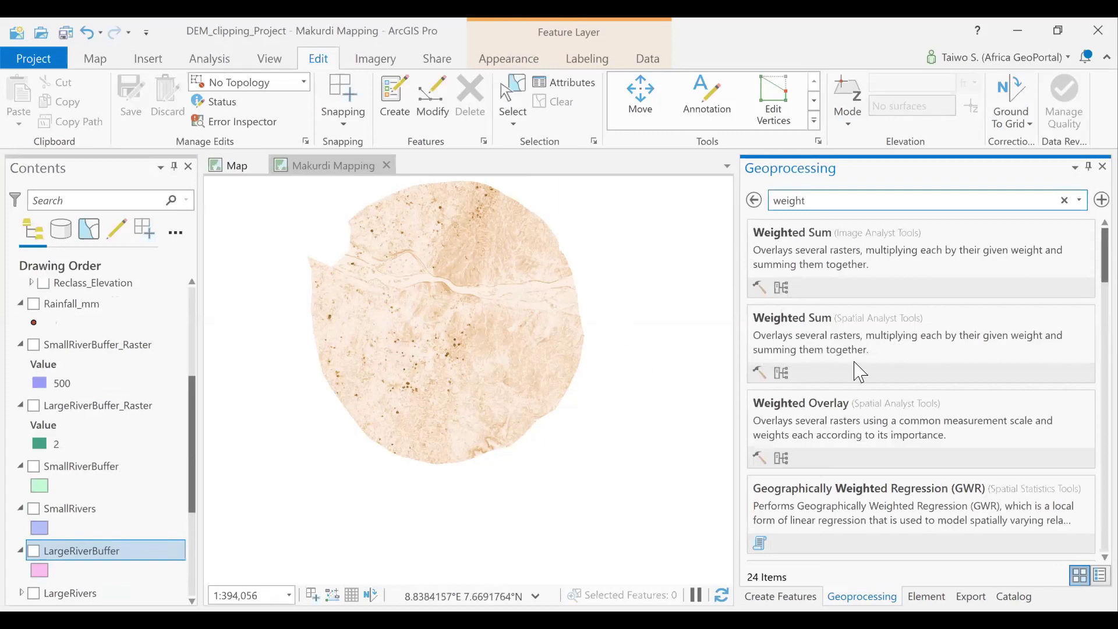
Step: Browse the project catalog and expand the MyProject folder to examine its contents
left_click_drag(364, 420, 694, 349)
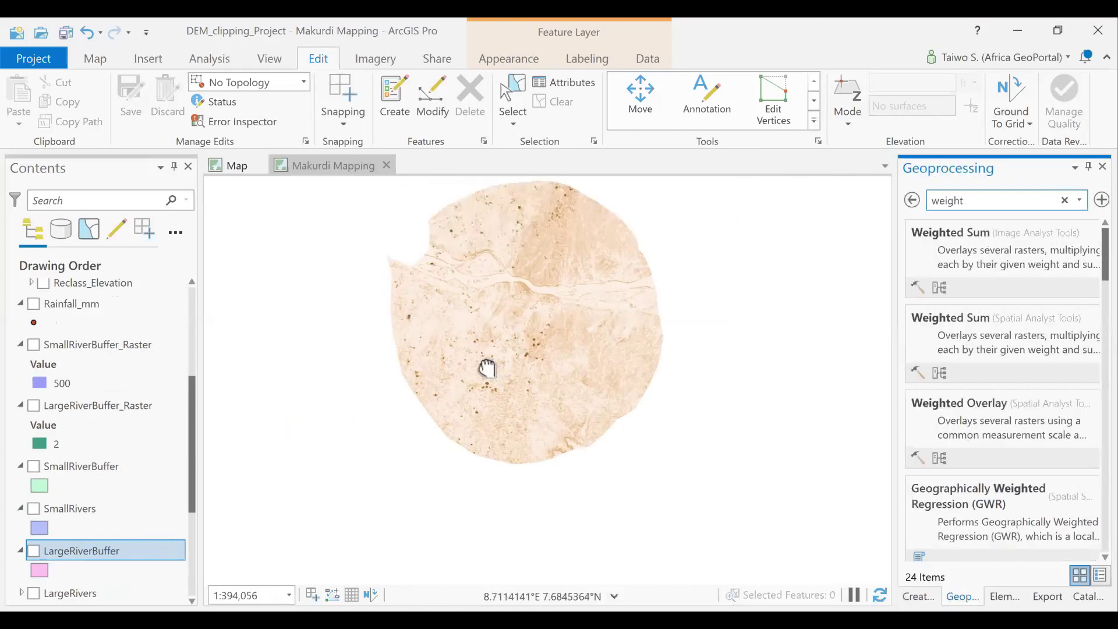
left_click(1005, 597)
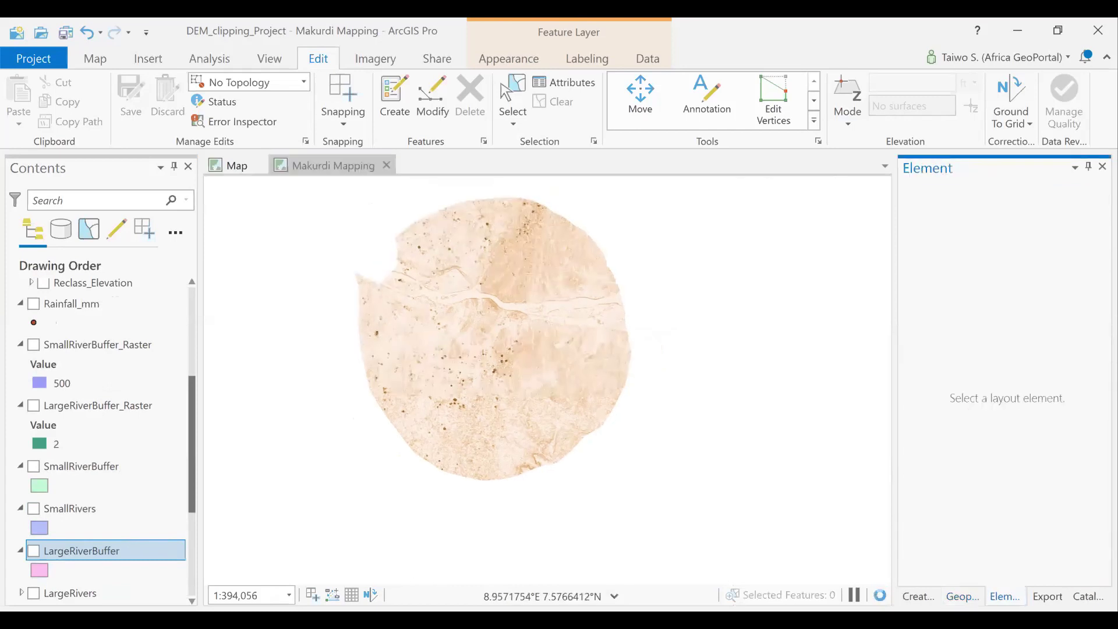
left_click(919, 596)
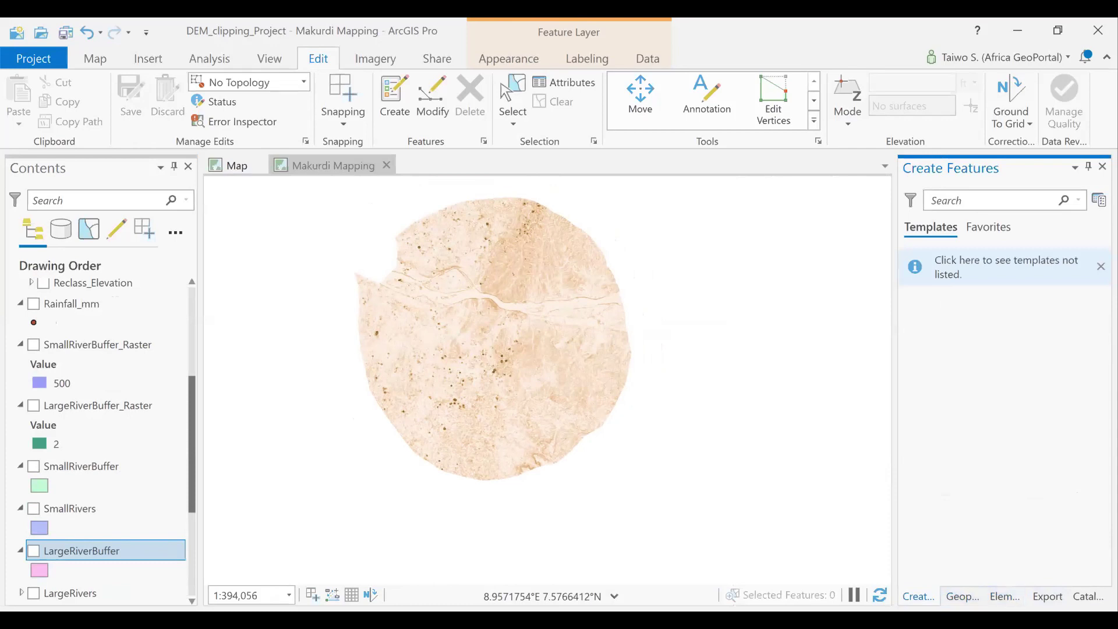
left_click(1088, 597)
left_click_drag(893, 394, 779, 397)
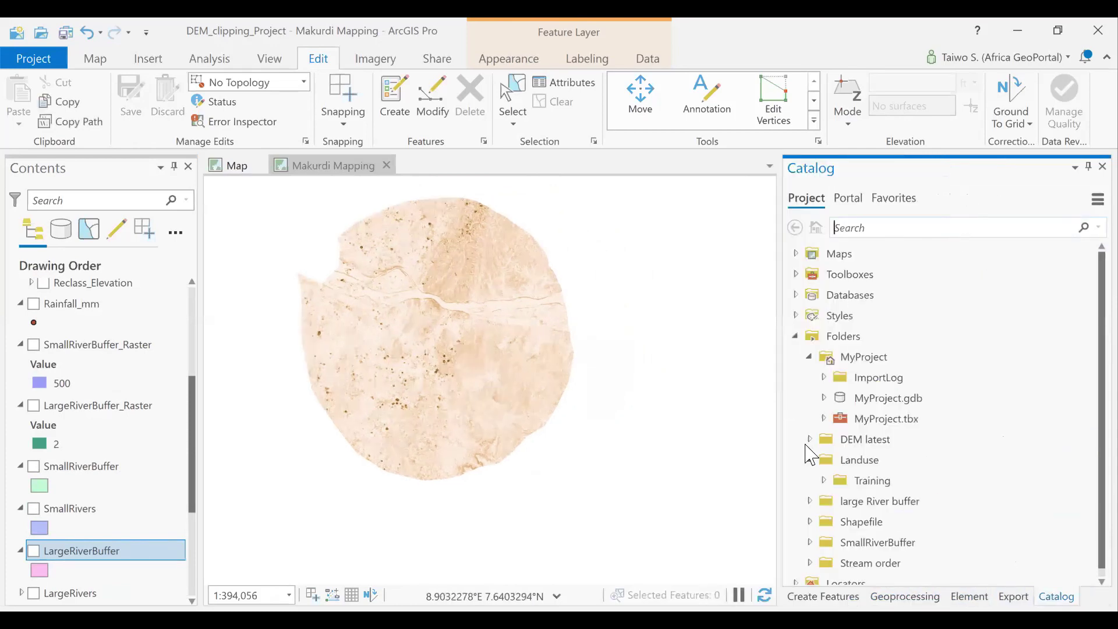
left_click(809, 356)
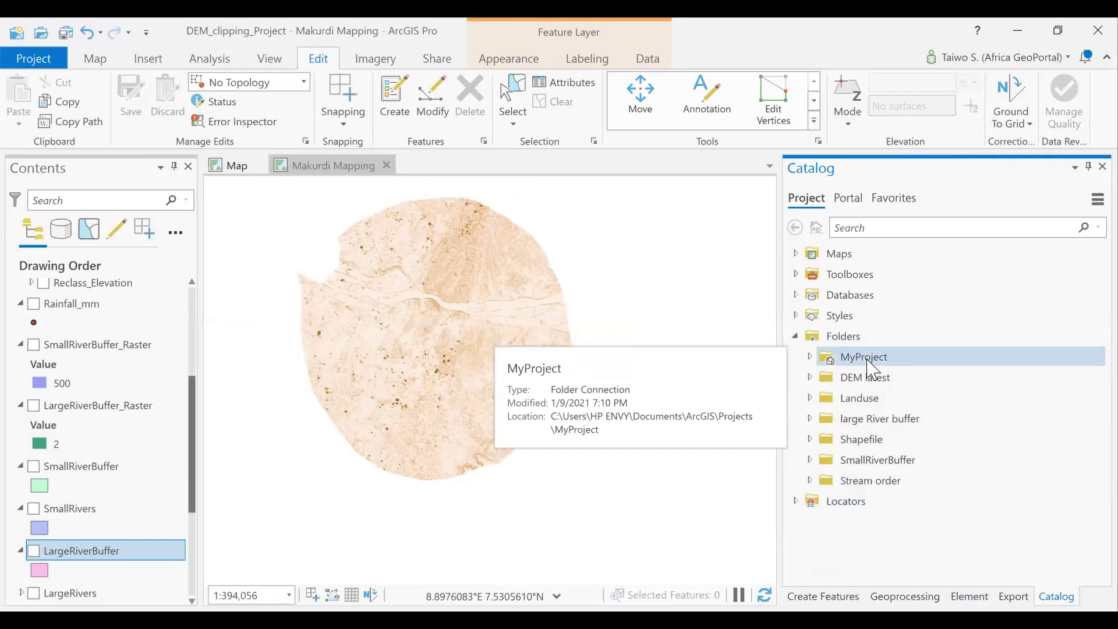
left_click(810, 357)
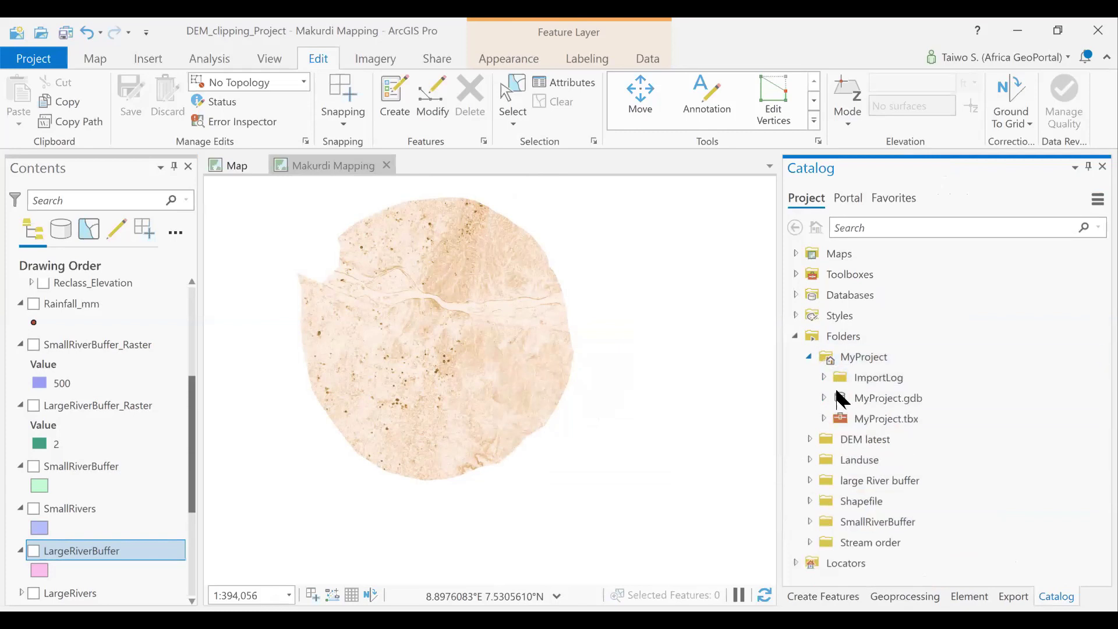
Step: Begin creating a feature class in MyProject.gdb, named Rainfall, with Point as its feature type
right_click(884, 402)
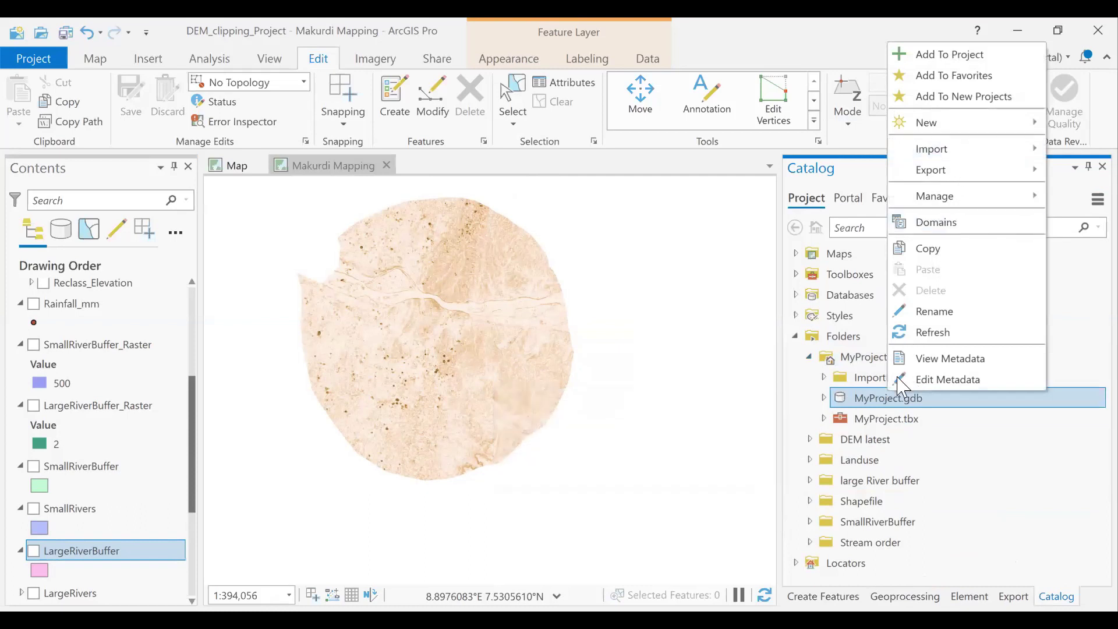
right_click(874, 398)
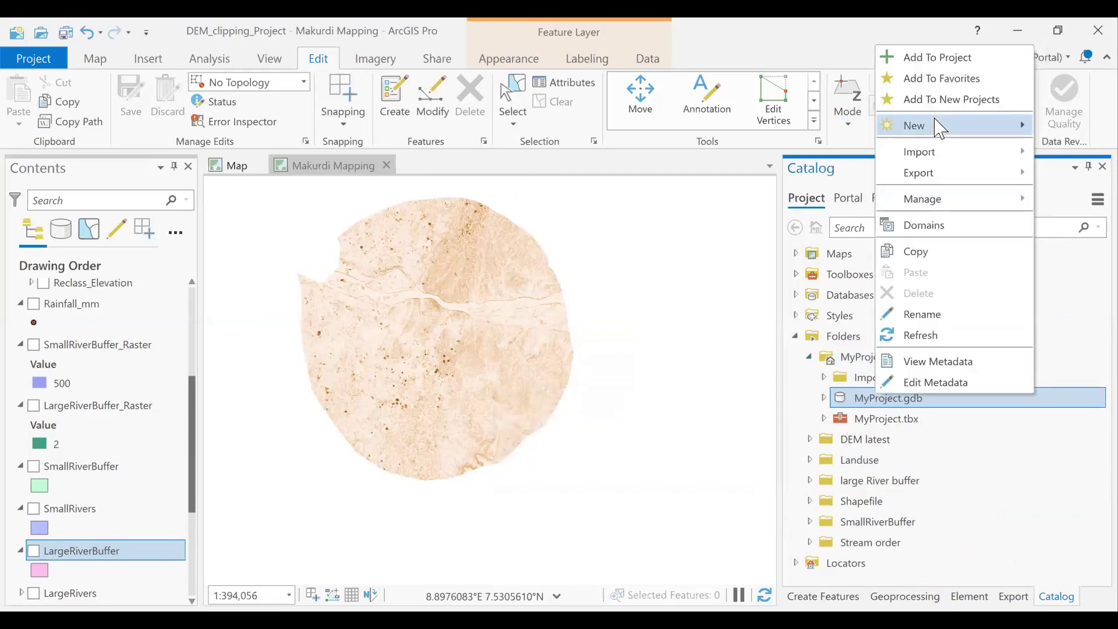
mouse_move(936, 125)
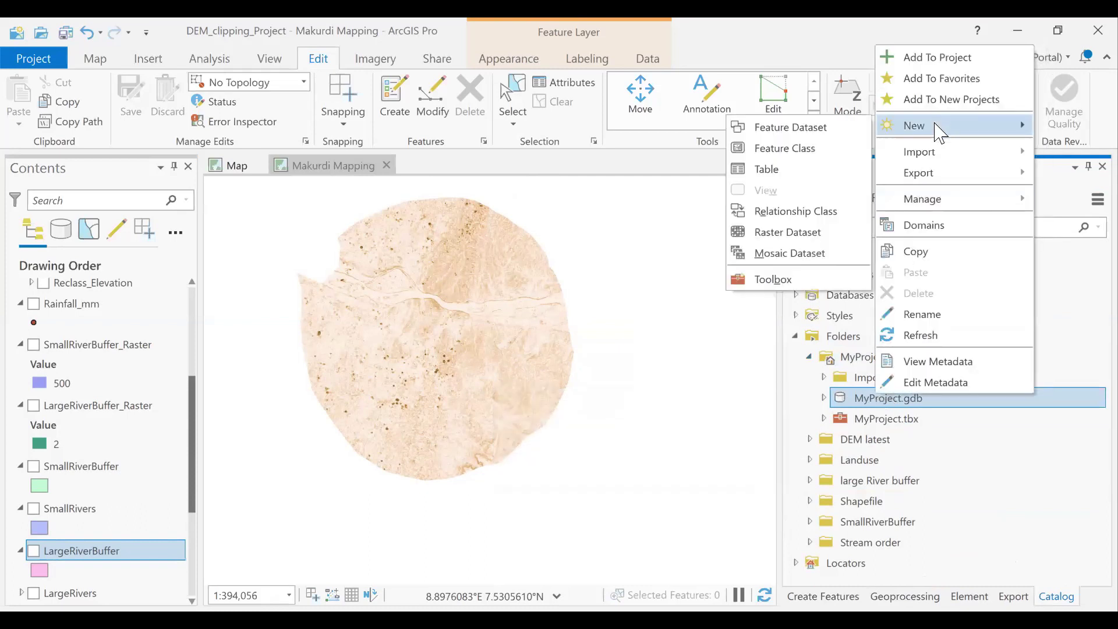
left_click(797, 150)
left_click(937, 233)
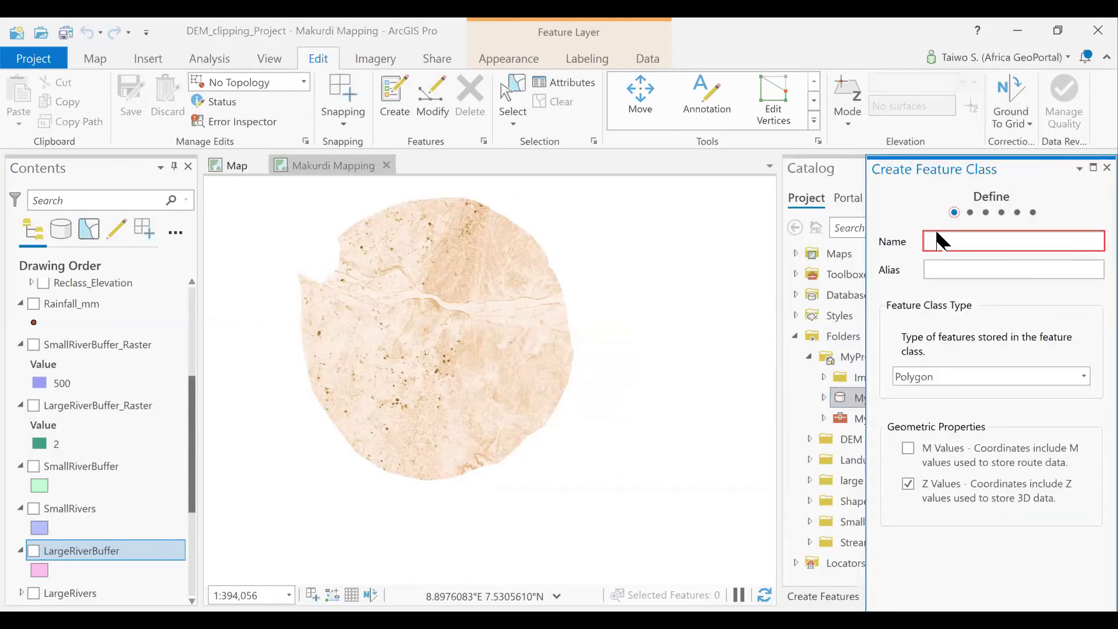
type("Rainfall")
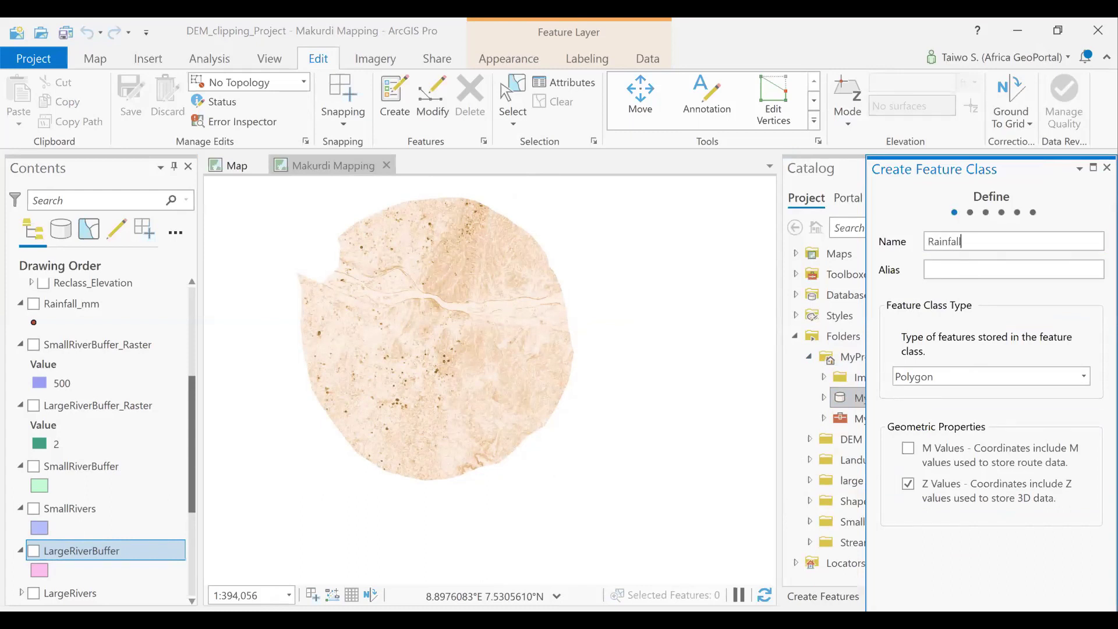
left_click(958, 389)
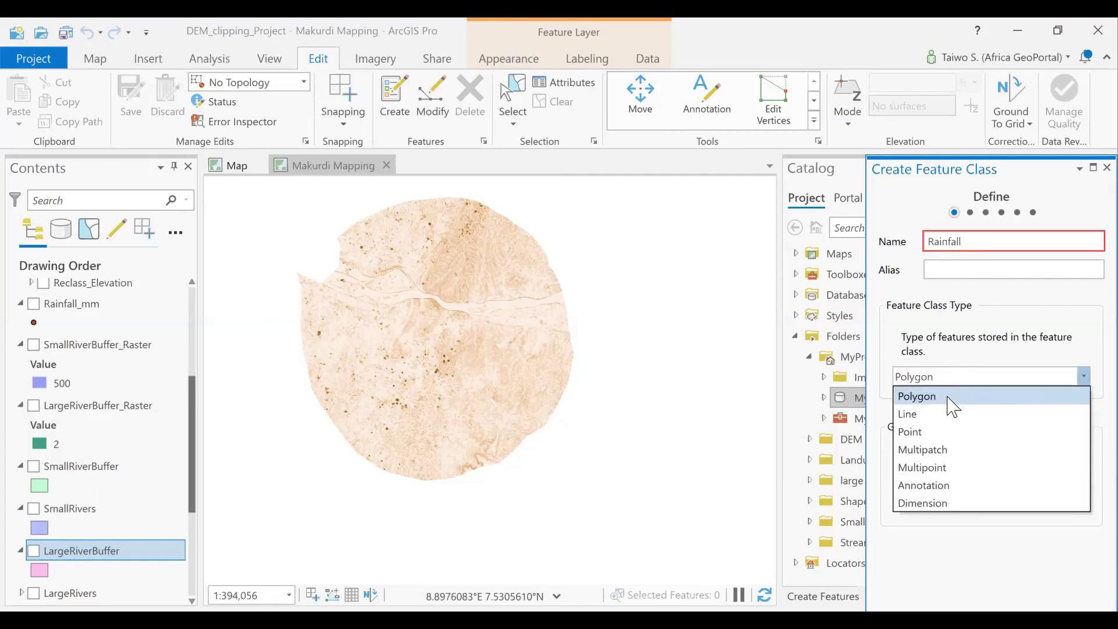
left_click(943, 434)
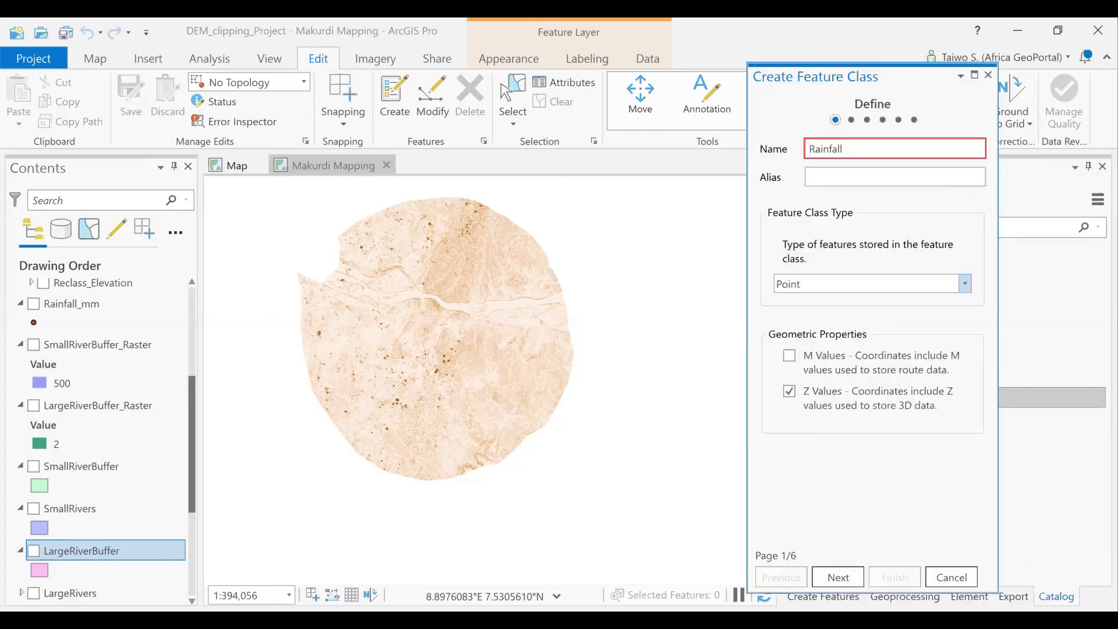
left_click(839, 578)
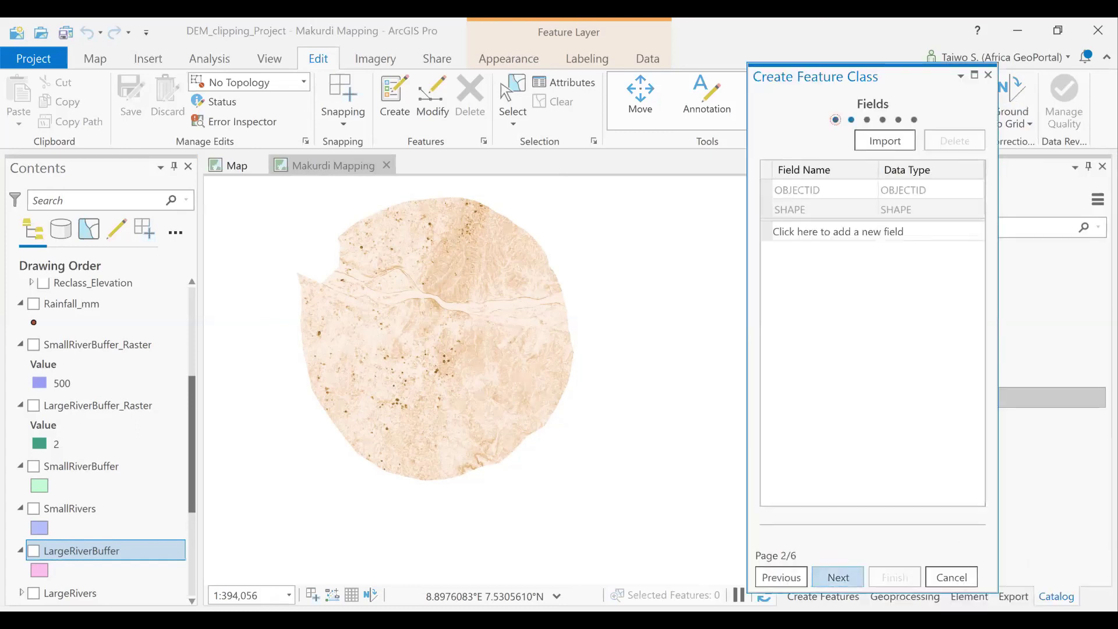
Step: Add a field named mm with the Double data type to the new Rainfall feature class
left_click(810, 191)
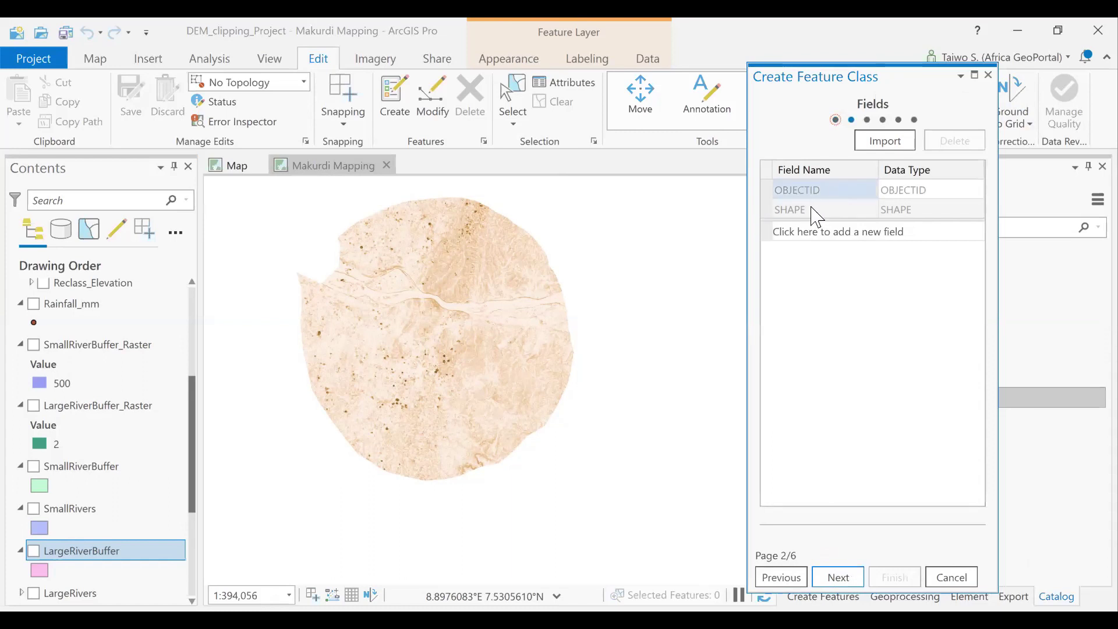
left_click(811, 209)
left_click(831, 241)
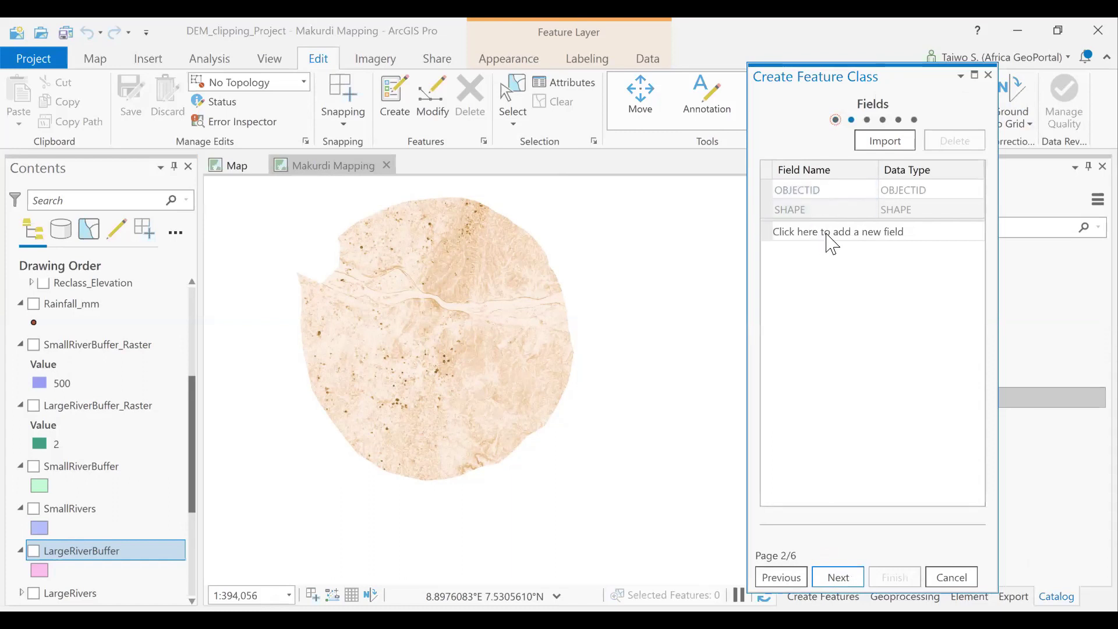
left_click(828, 234)
double_click(798, 232)
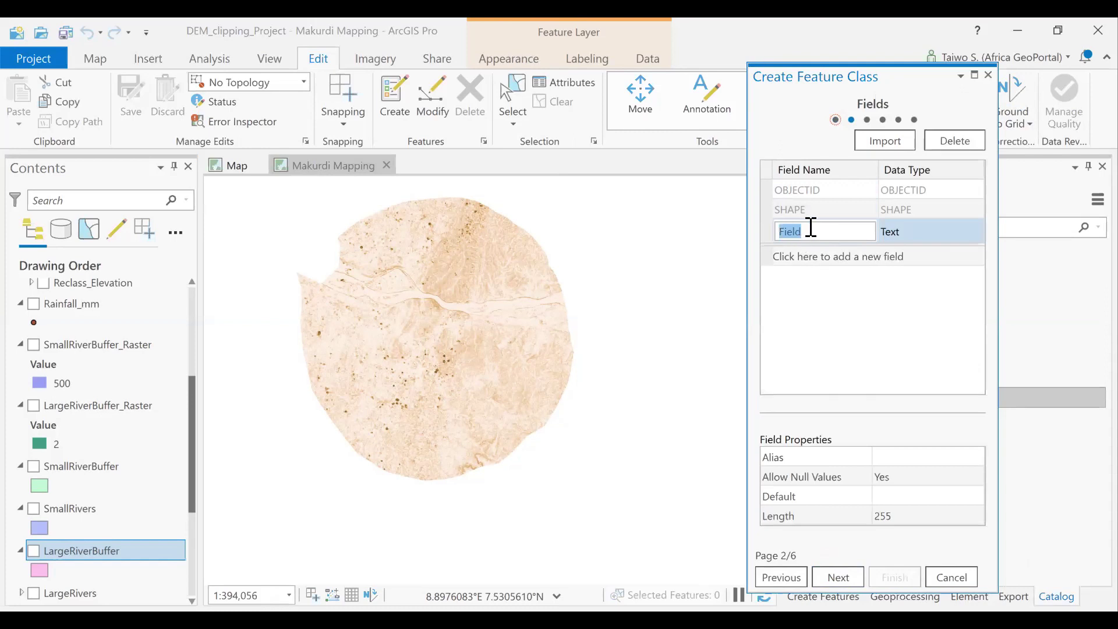
type("mm")
left_click(908, 232)
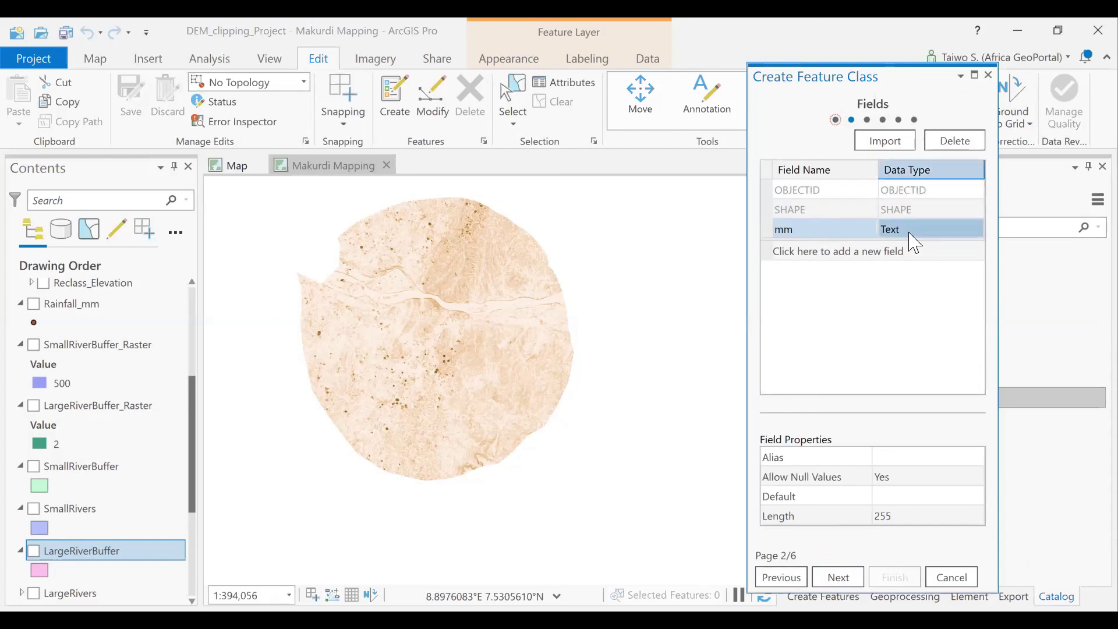
left_click(958, 228)
left_click(977, 232)
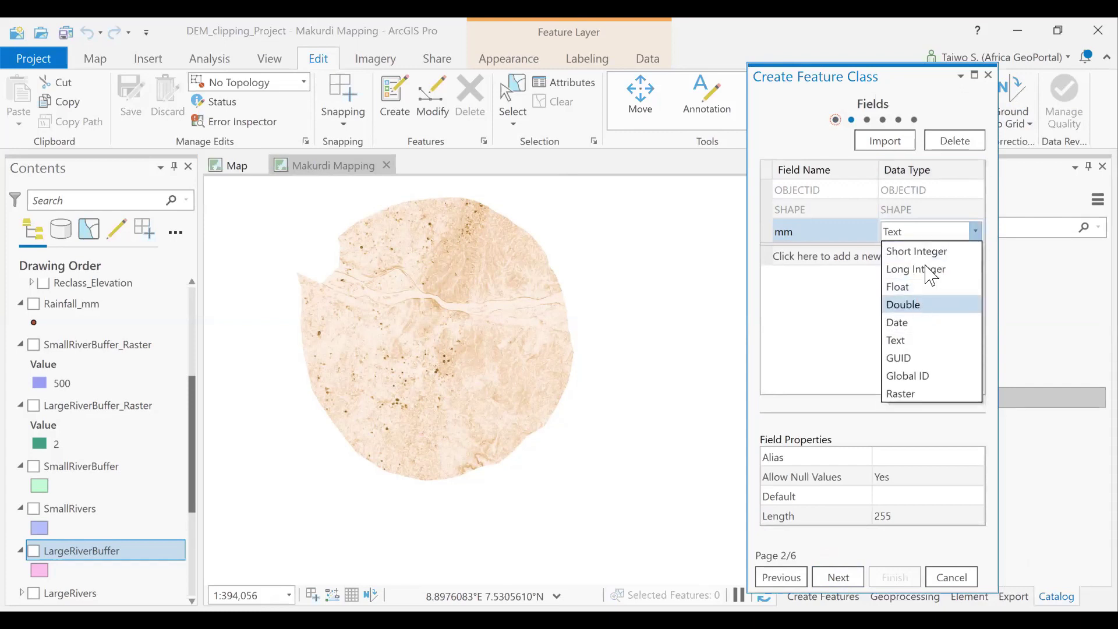
left_click(918, 306)
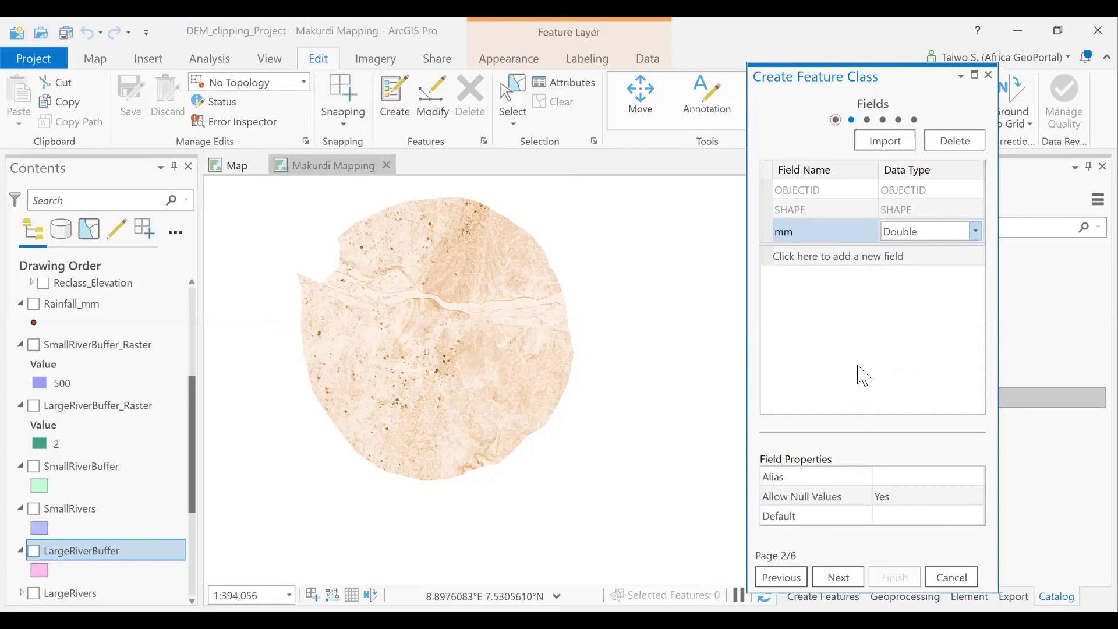
left_click(839, 577)
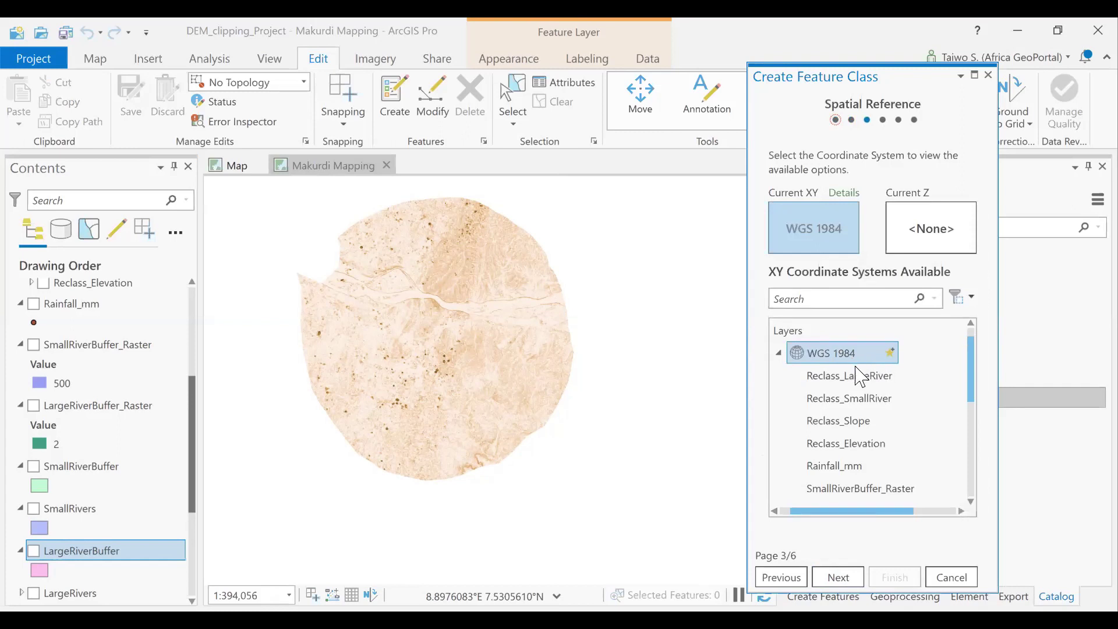
Step: Review the WGS 1984 spatial reference, tolerance, resolution and storage configuration, and leave the wizard without creating the feature class
left_click(860, 378)
left_click(839, 577)
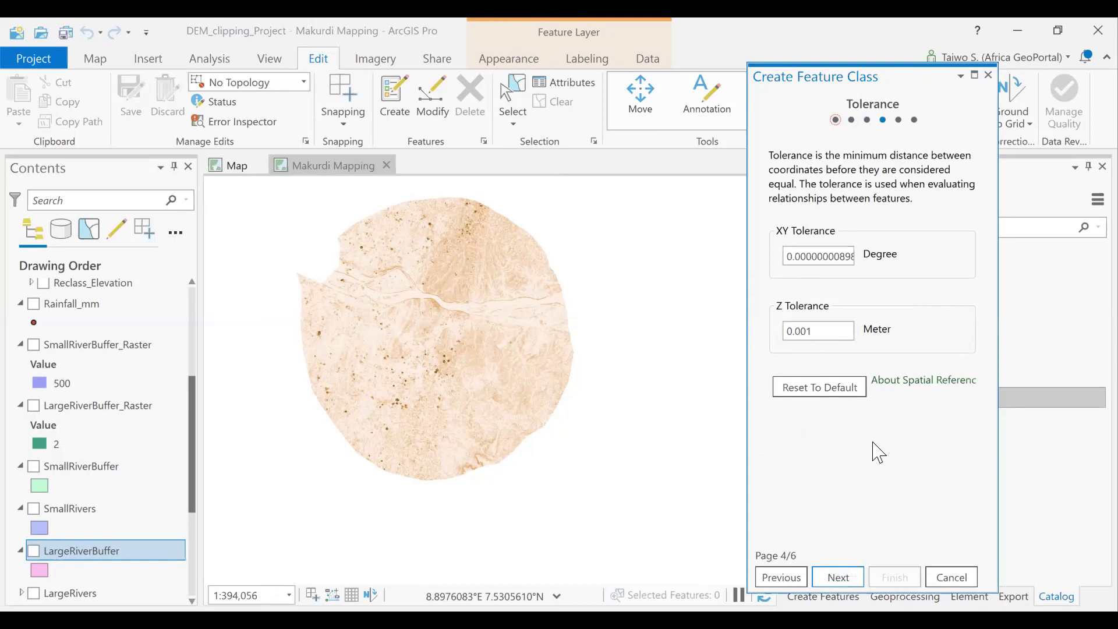
left_click(838, 577)
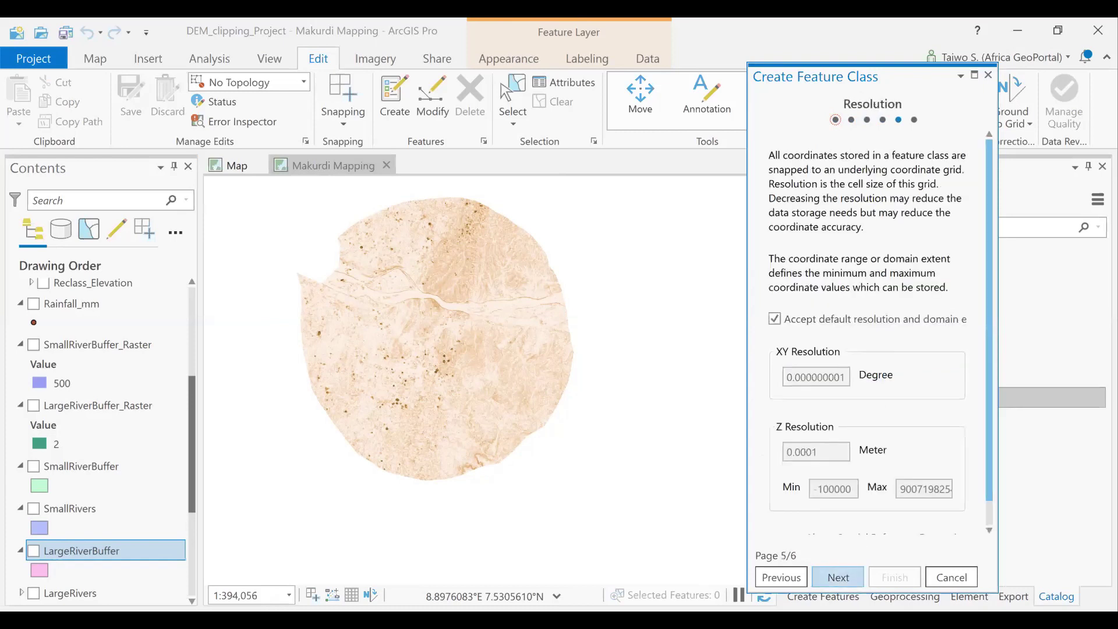
left_click(839, 577)
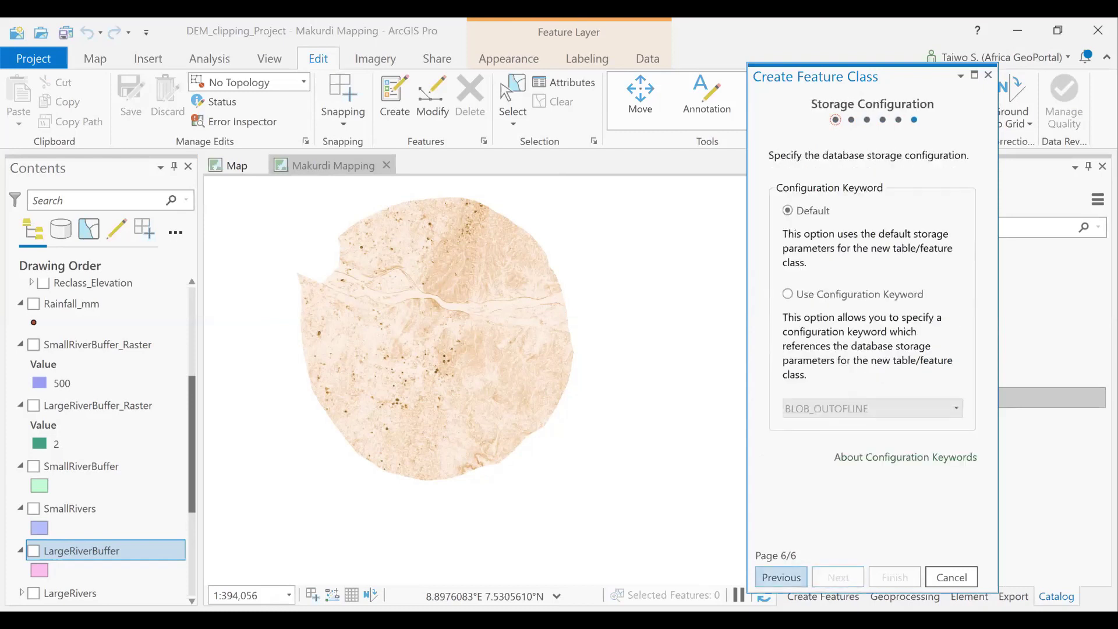
left_click(951, 577)
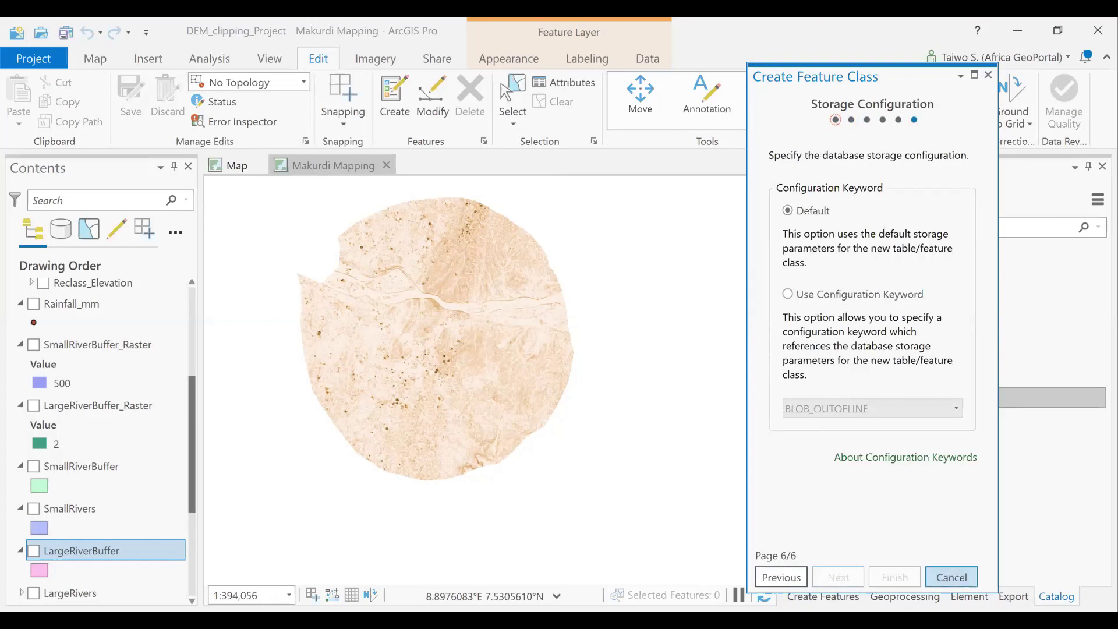
Step: Expand MyProject.gdb to locate the Rainfall feature class and narrow the catalog to widen the map view
left_click(827, 398)
left_click(825, 399)
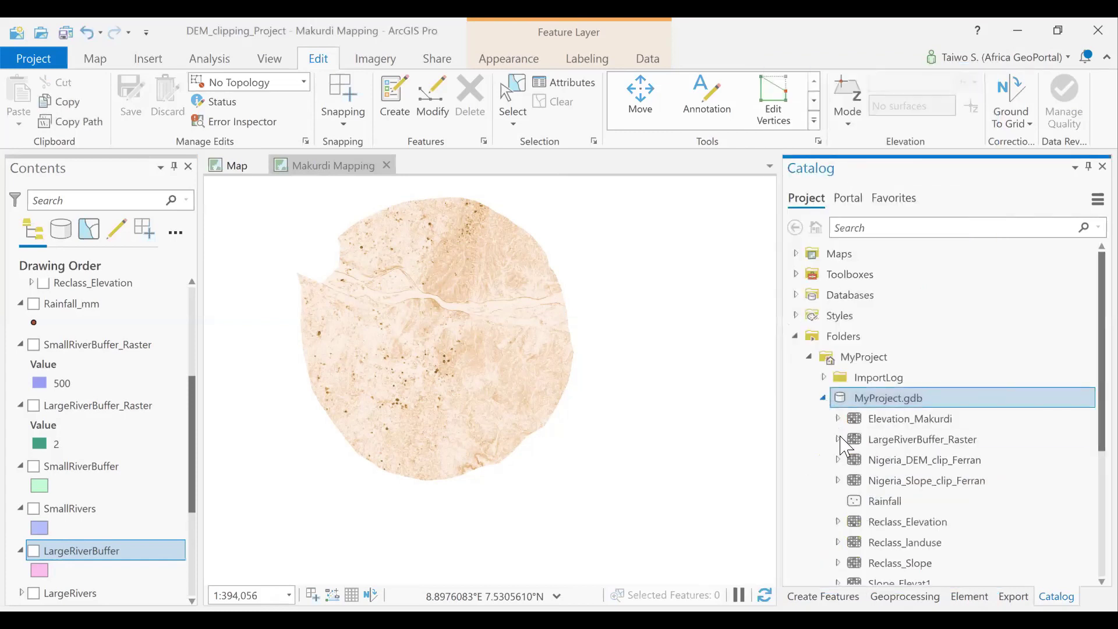
scroll(884, 437, "down", 2)
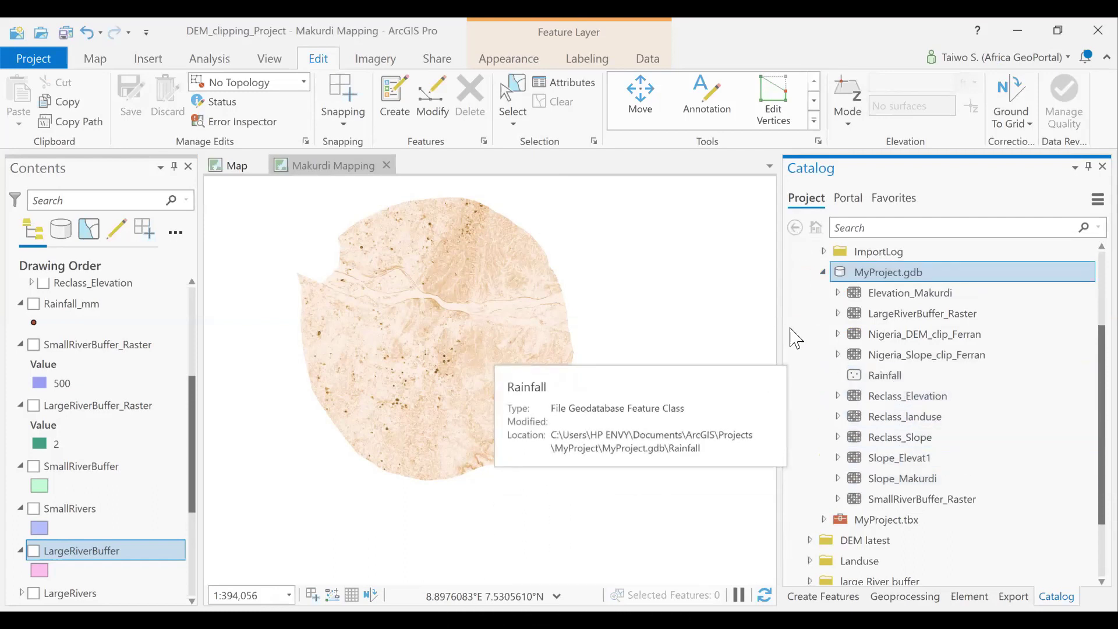
left_click_drag(780, 337, 829, 344)
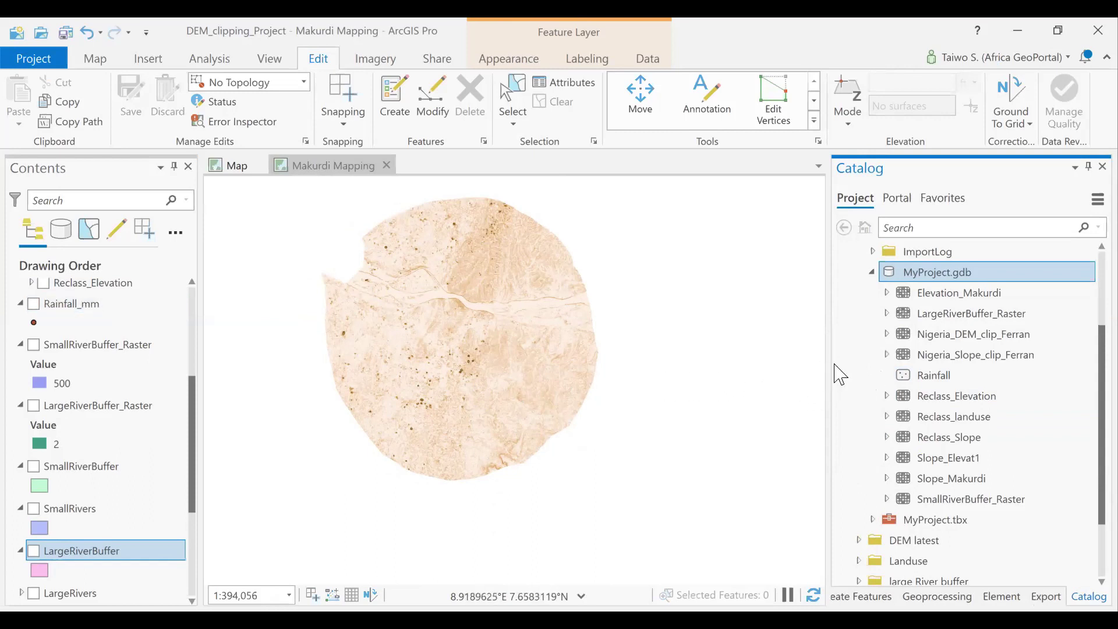
left_click_drag(830, 369, 879, 370)
Step: Turn on the Rainfall_mm layer to display its points over the Makurdi map
left_click(32, 308)
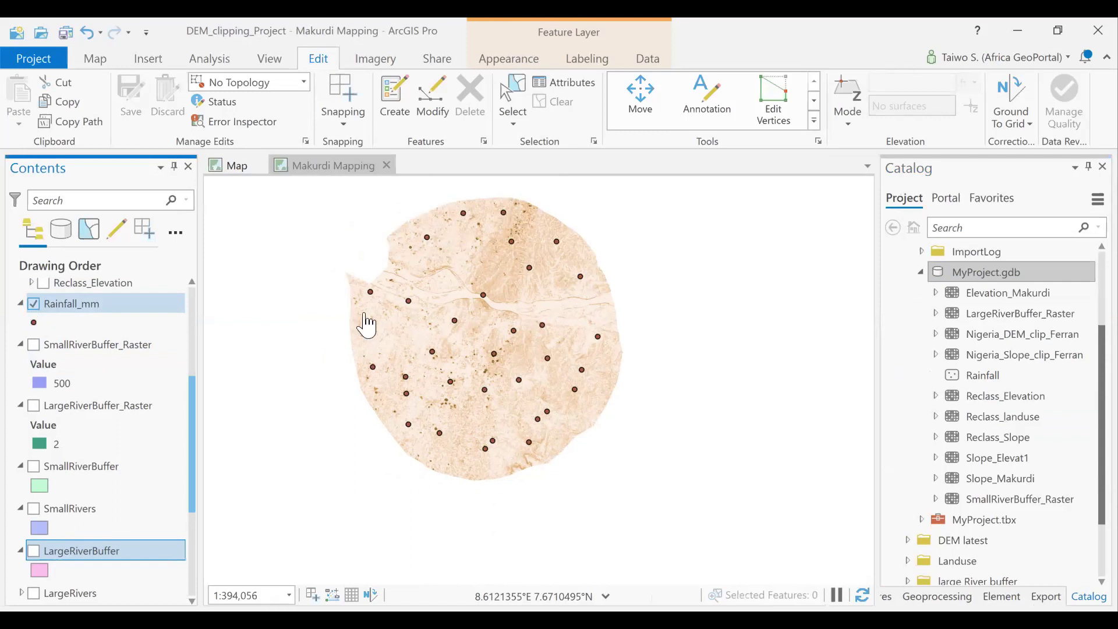
left_click(34, 304)
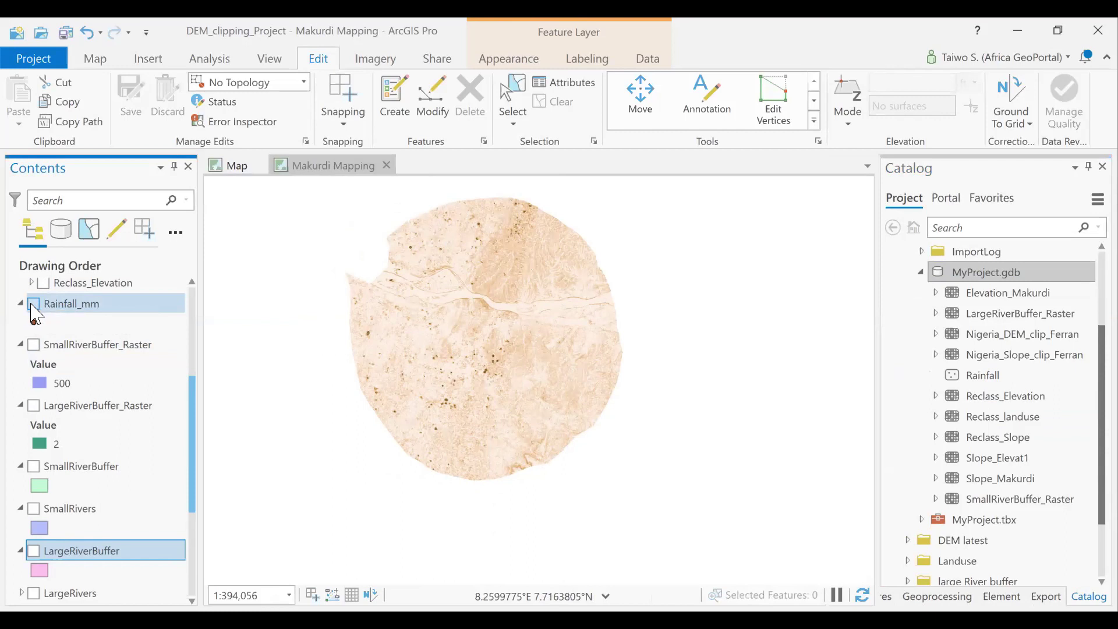
left_click(33, 305)
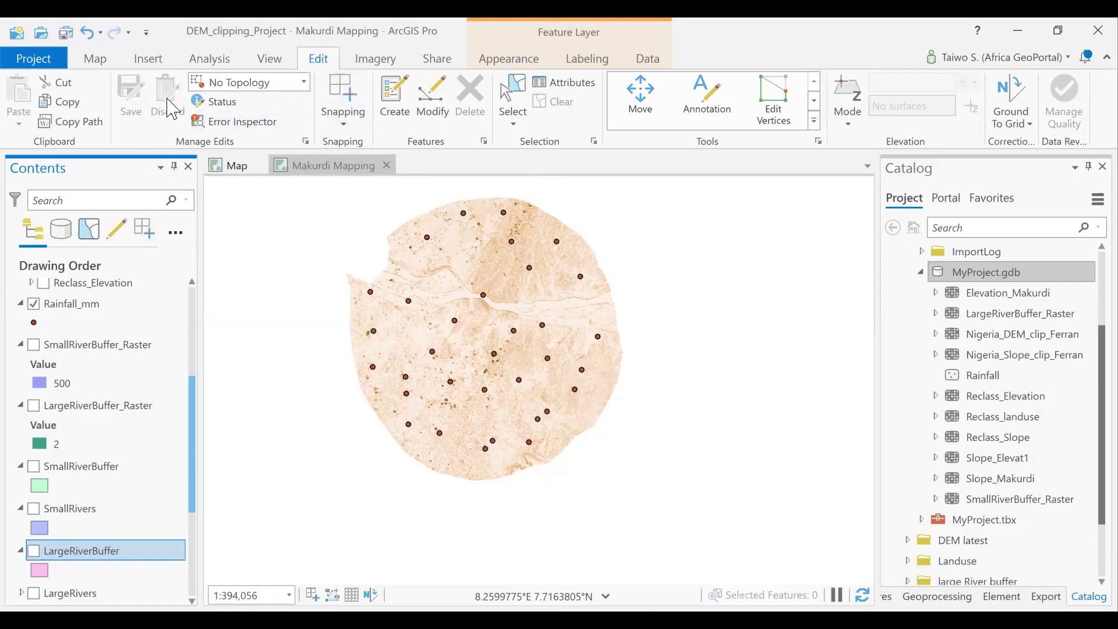
Step: Create a new Rainfall_mm point in the northern part of the Makurdi area, north of the river
left_click(396, 113)
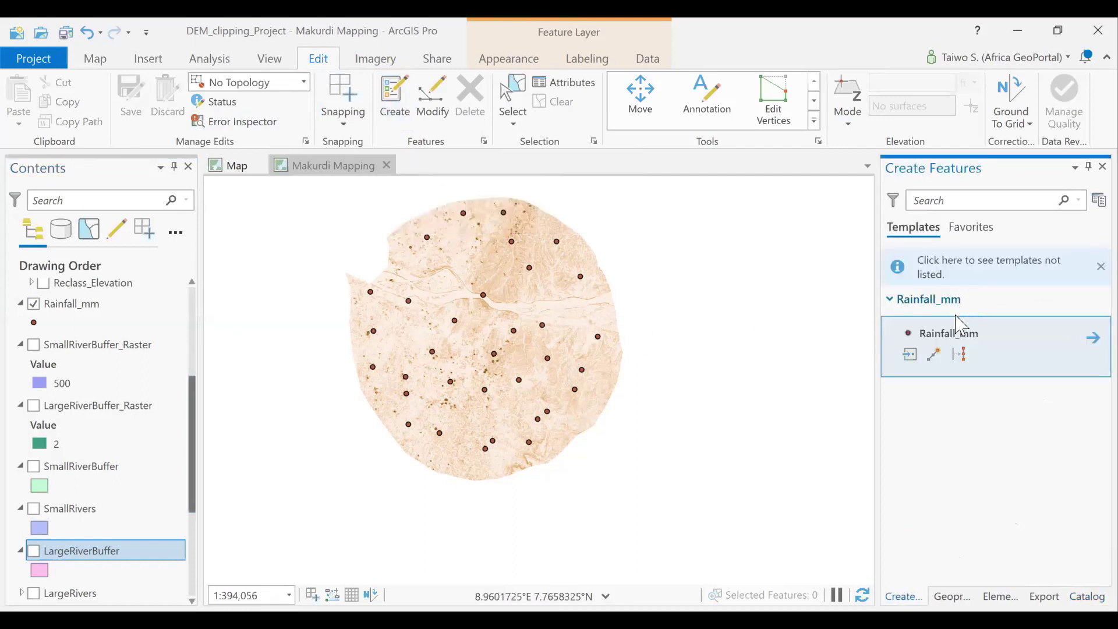
left_click(933, 355)
left_click(912, 361)
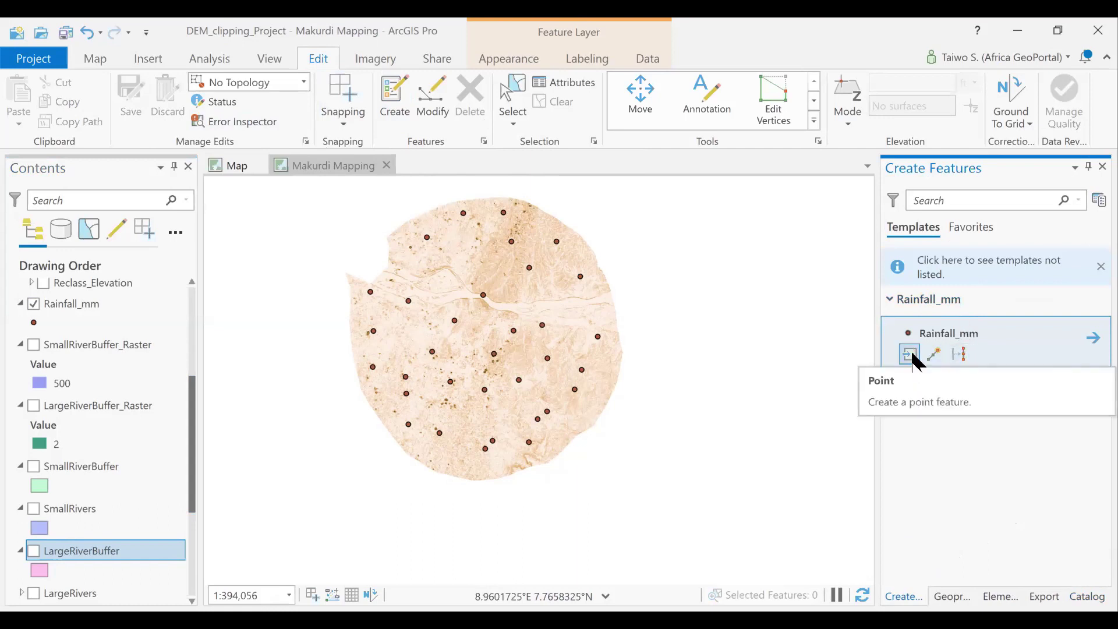
left_click(912, 354)
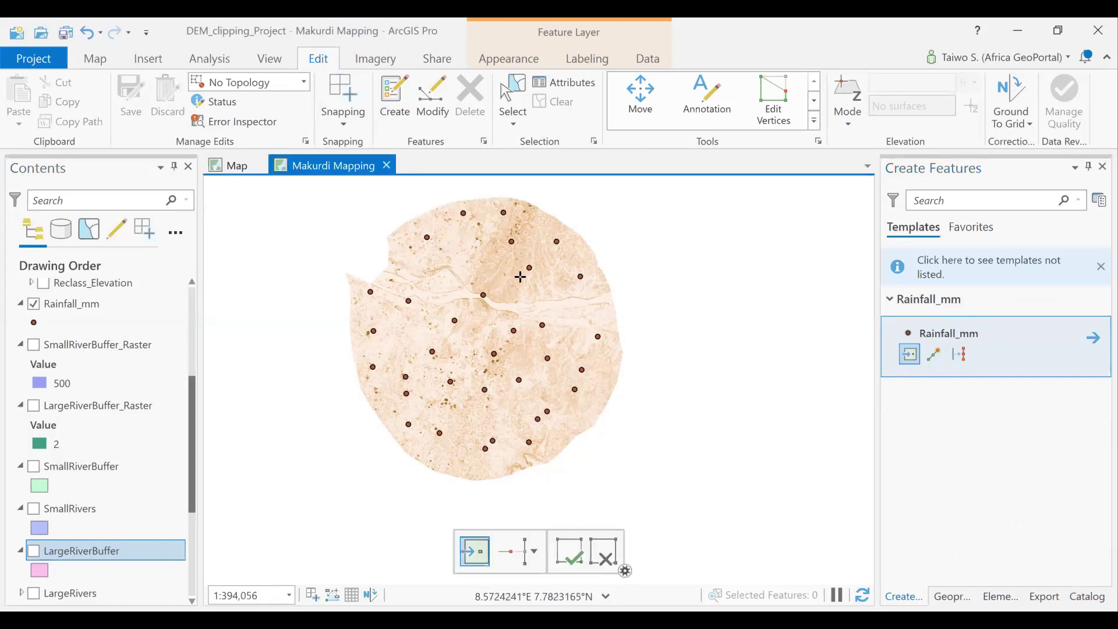
left_click(521, 278)
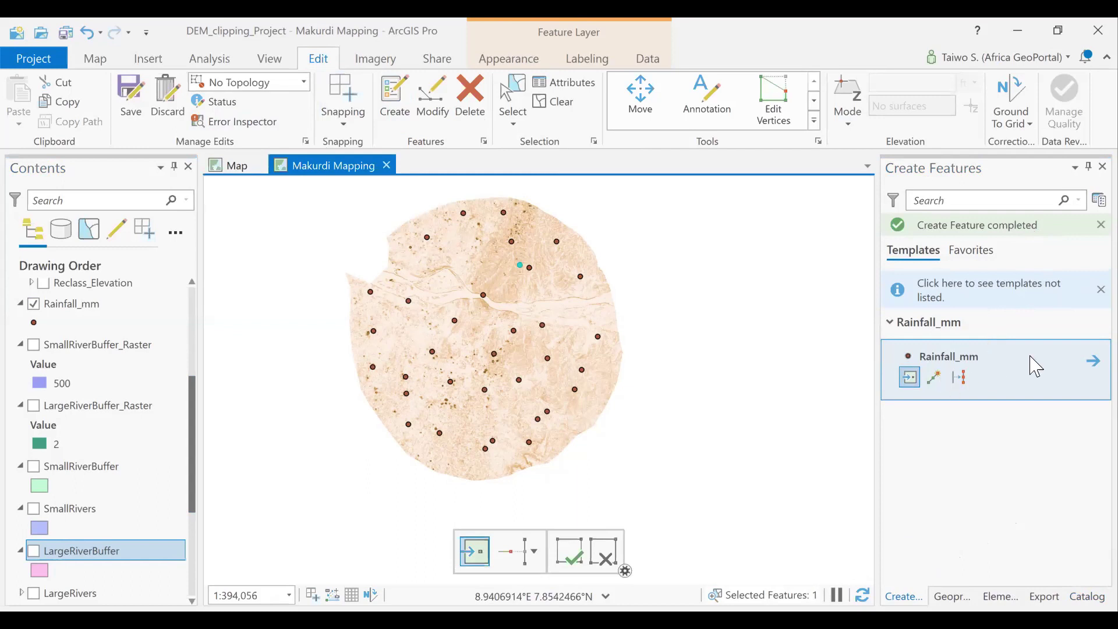
Step: Set the mm attribute for new Rainfall_mm points to 1211 and place one just north of the river
left_click(1088, 368)
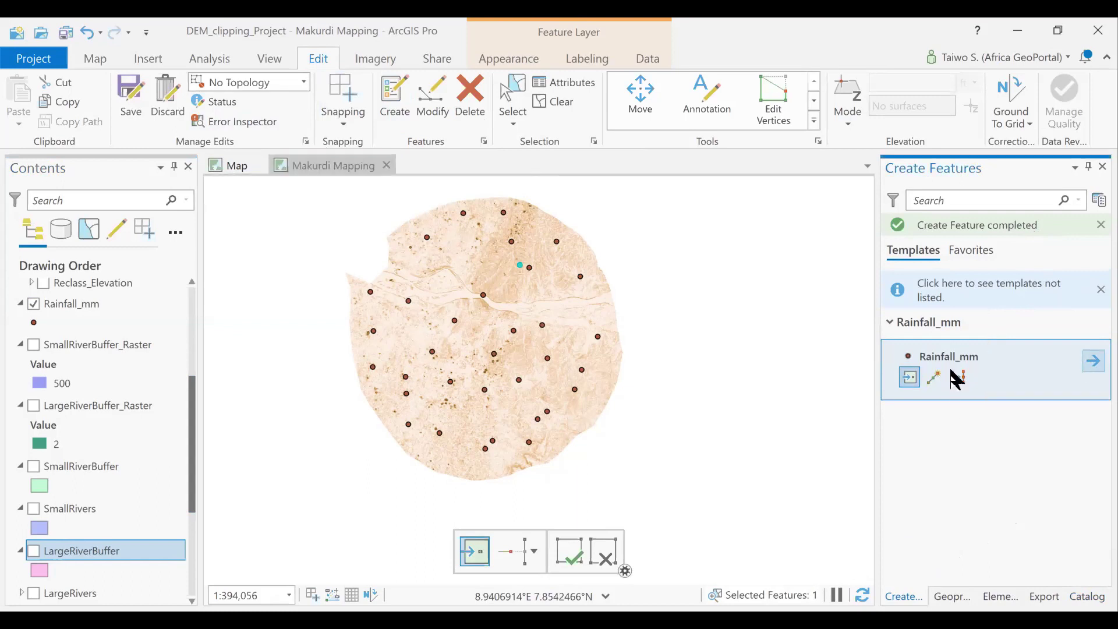
left_click(944, 349)
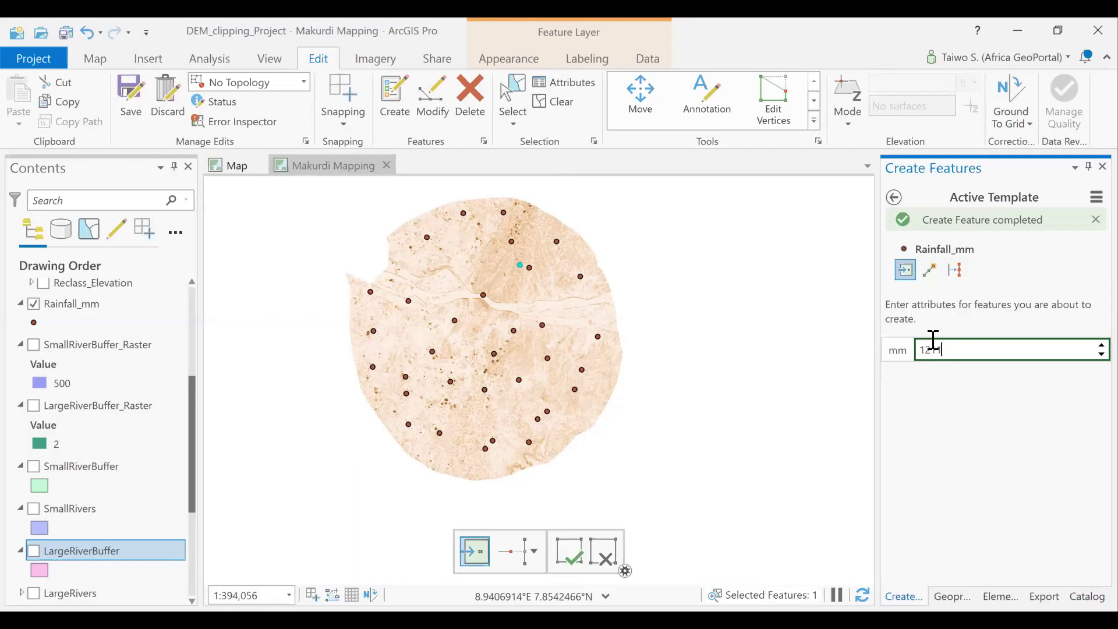
left_click(457, 294)
left_click(821, 292)
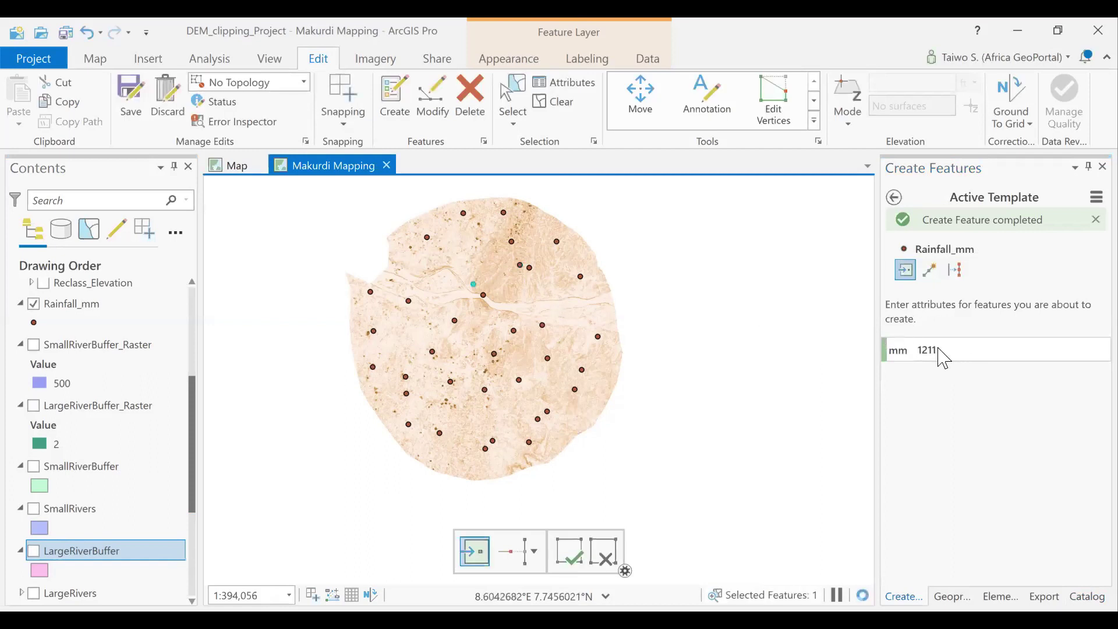
Step: Create Rainfall_mm points with mm 1022 south of the river, 1001 near the southern edge and 1100 near the southeastern edge
left_click(944, 358)
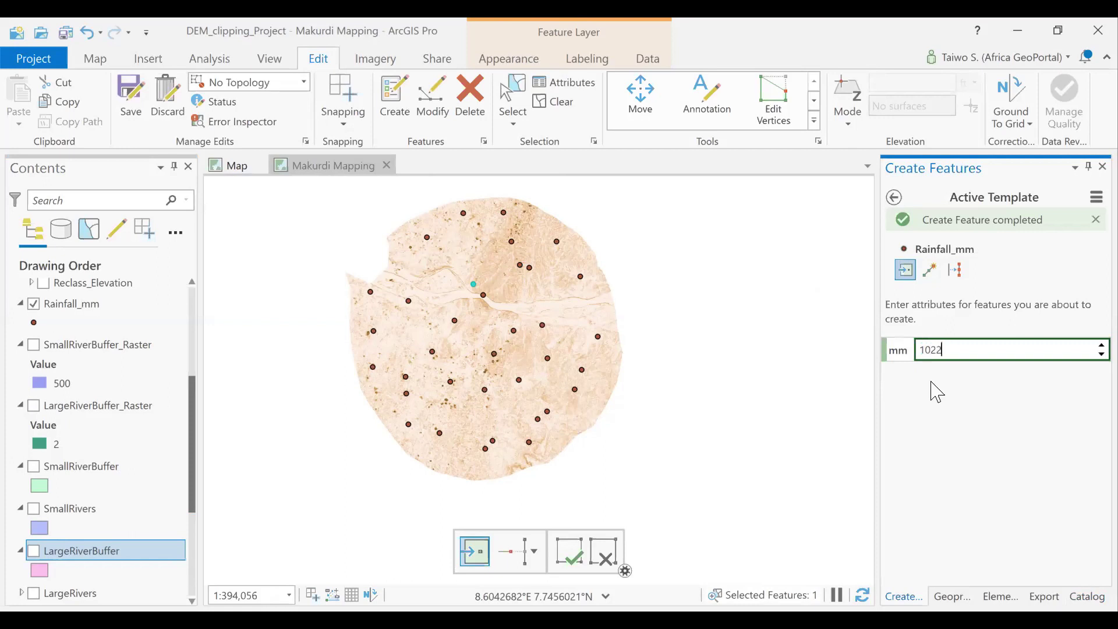
left_click(439, 319)
left_click(950, 348)
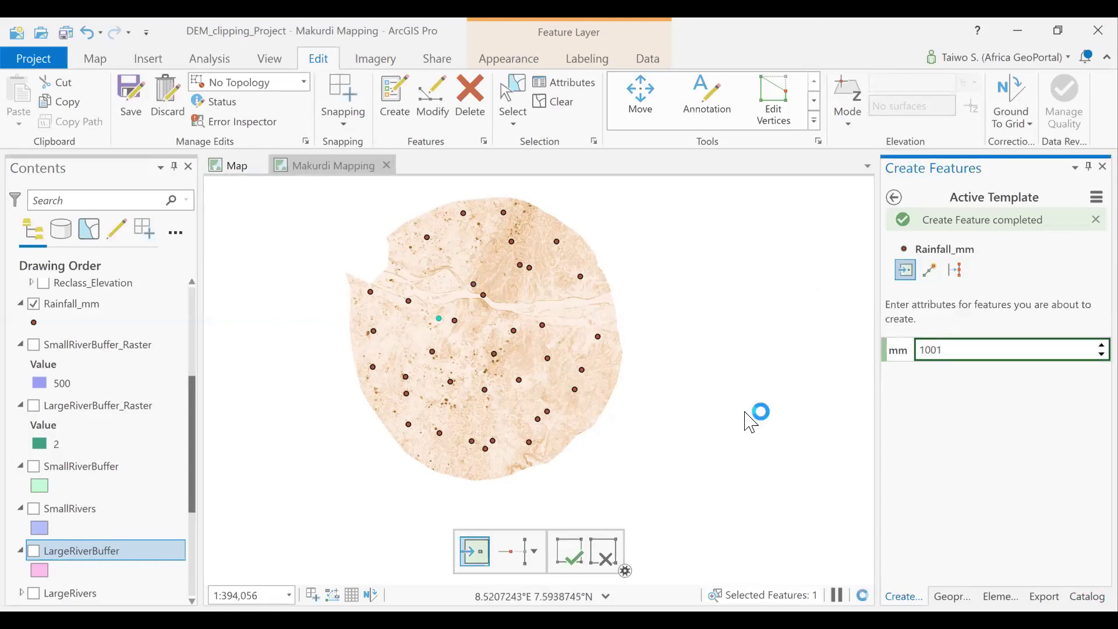
left_click(940, 349)
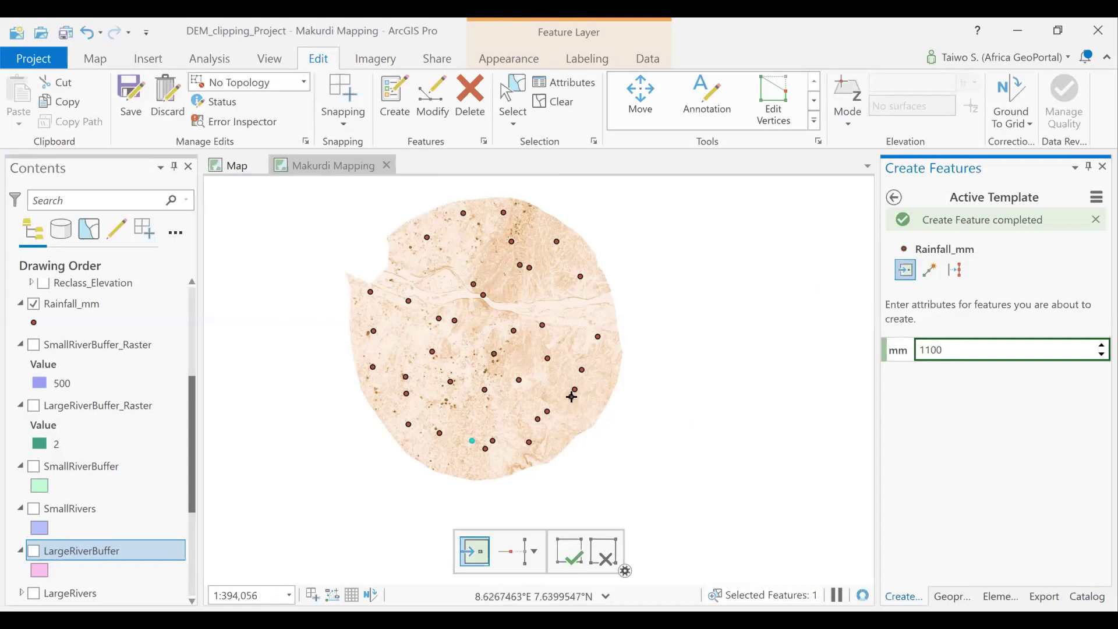
Step: Add a Rainfall_mm point with mm 1201 at the western edge south of the river, and one with 1111 in the southwestern interior
left_click(943, 354)
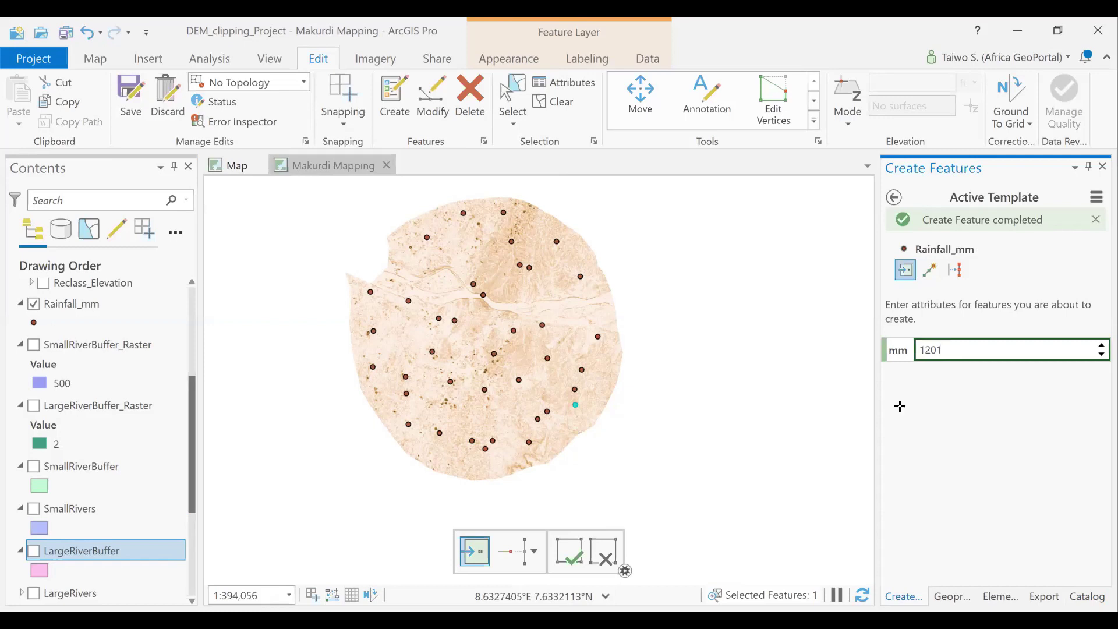
left_click(454, 370)
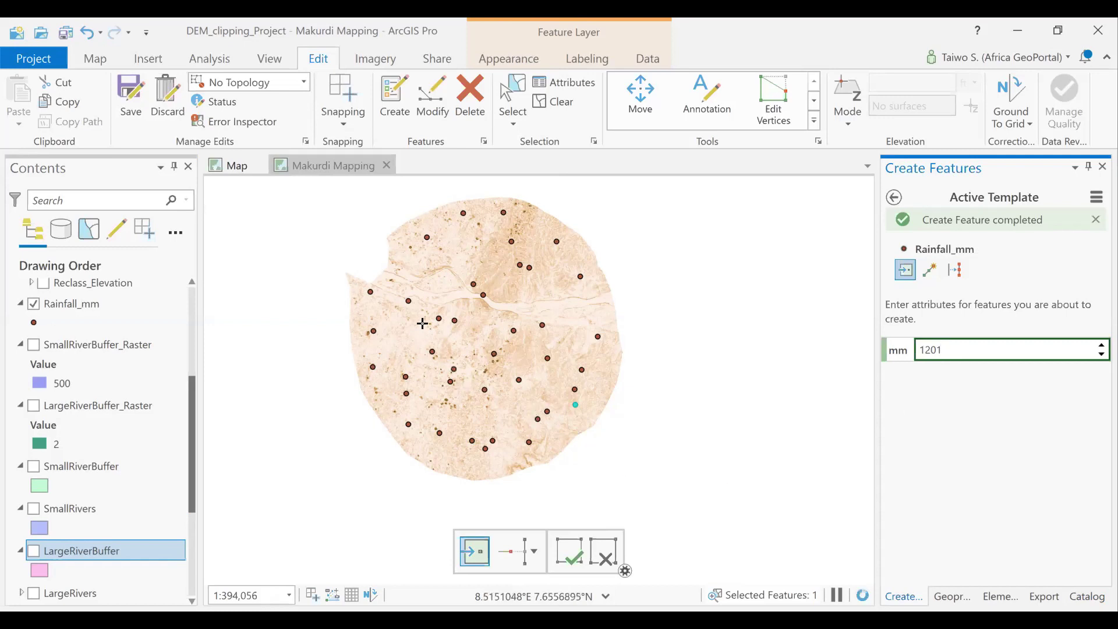
left_click(374, 320)
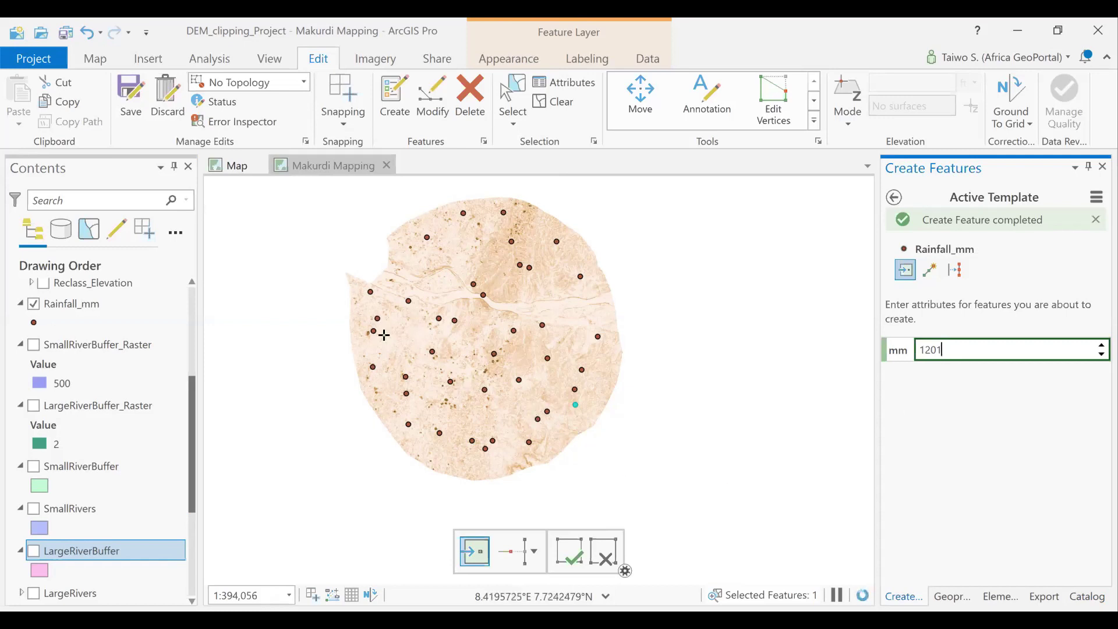
left_click(946, 349)
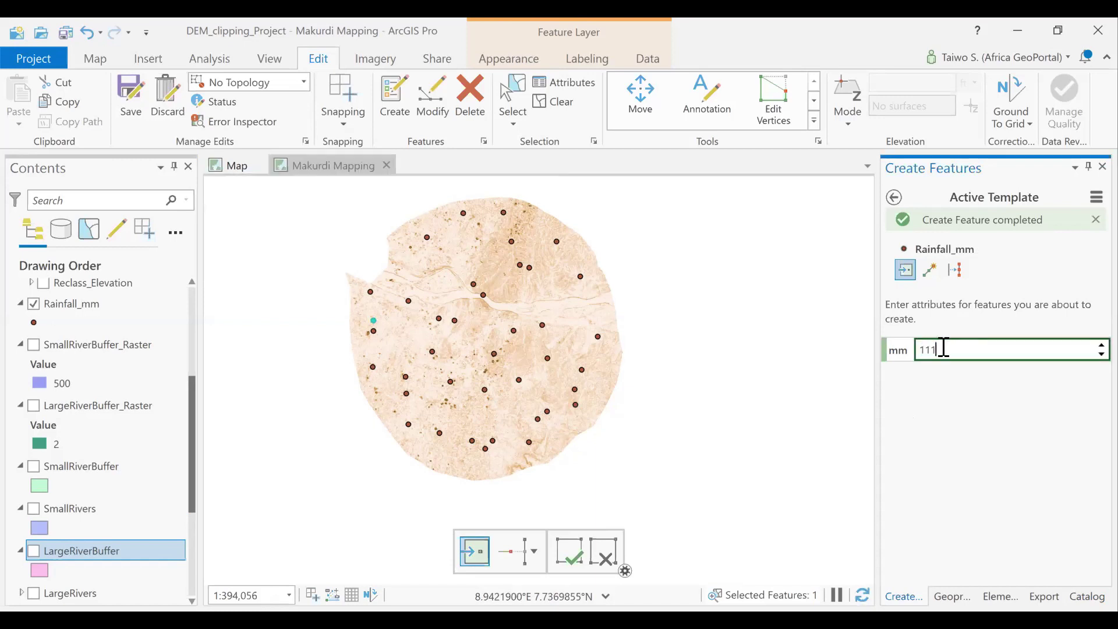
left_click(447, 424)
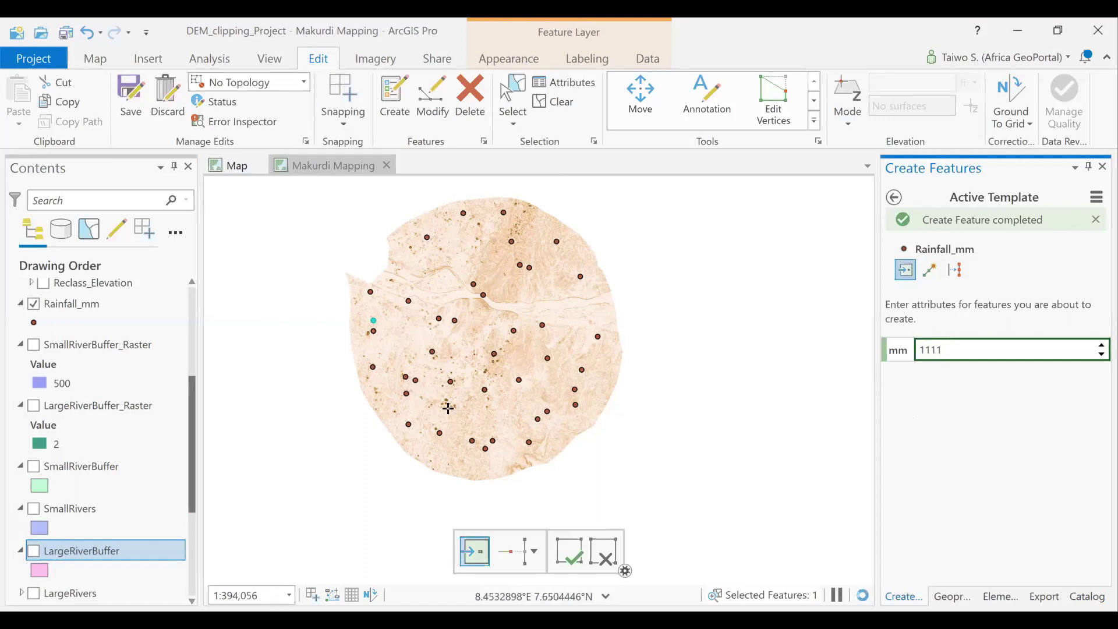
Step: Add a Rainfall_mm point with mm 1011 in the northwest and one with mm 1000 in the south-central area
left_click(949, 350)
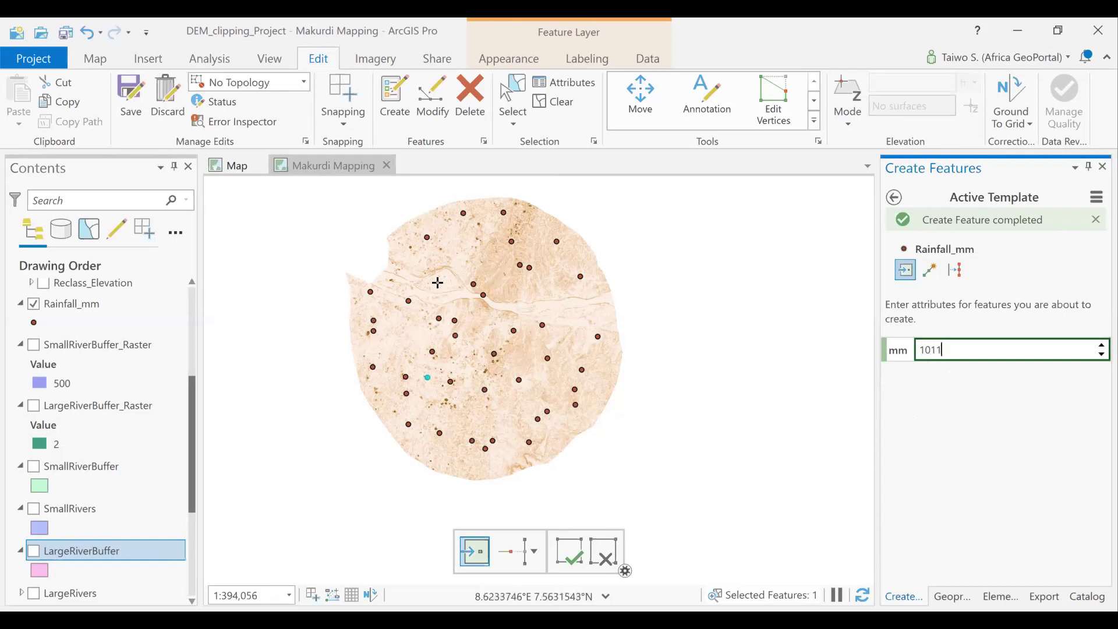
left_click(425, 250)
left_click(947, 350)
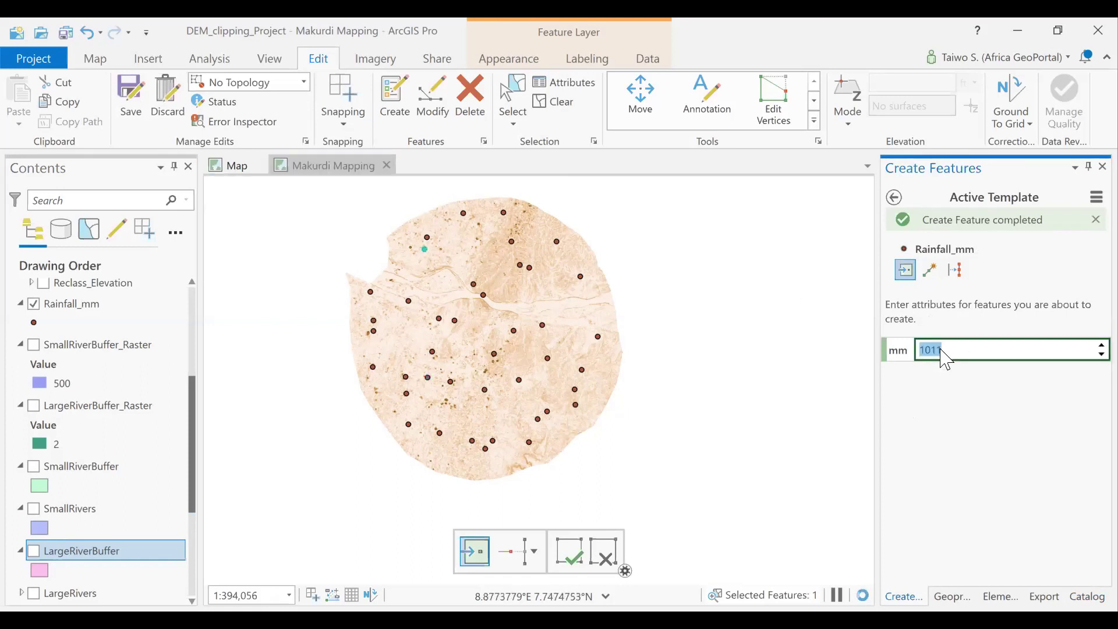
type("1")
left_click(457, 413)
Step: Add a Rainfall_mm point with mm 1209 in the east, south of the river, and one with mm 1200 in the south-central area
left_click(942, 351)
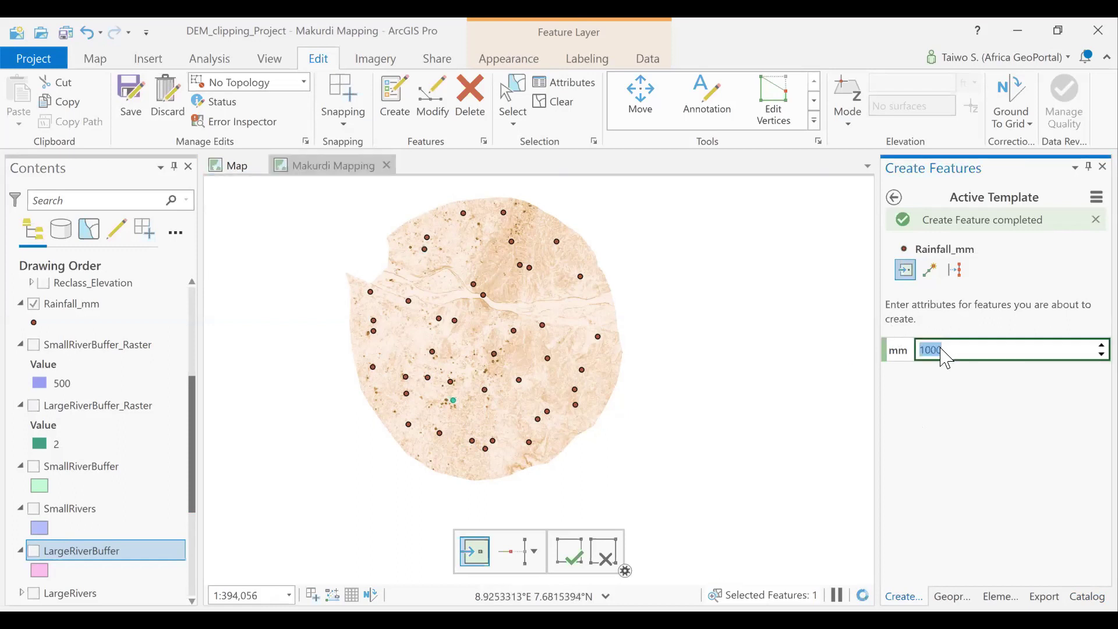
type("12")
left_click(621, 358)
left_click(571, 314)
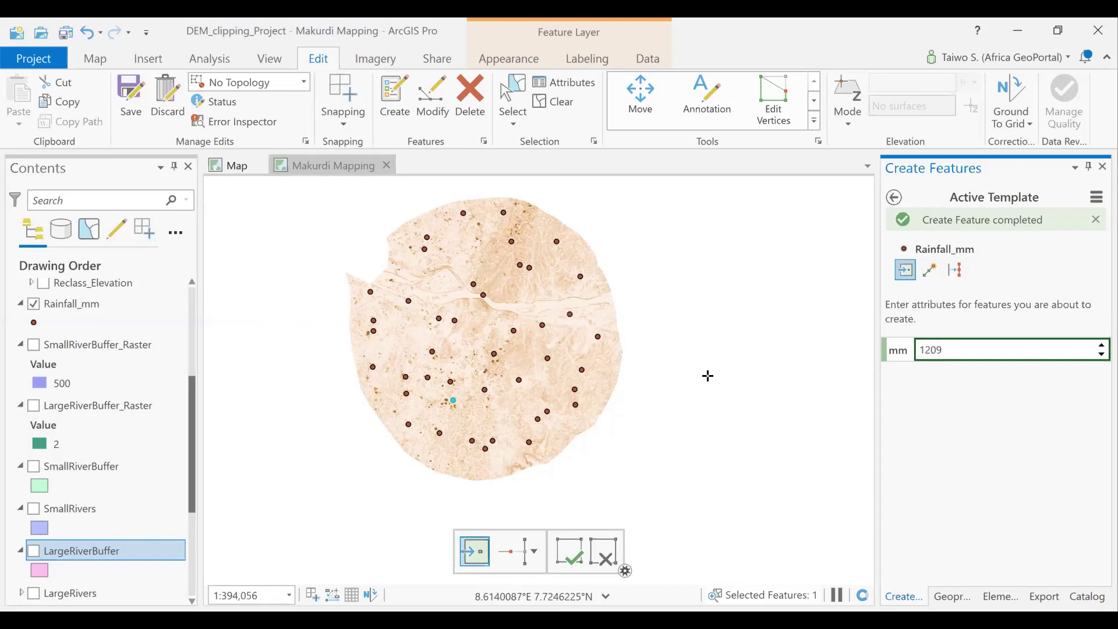
left_click(944, 360)
type("1")
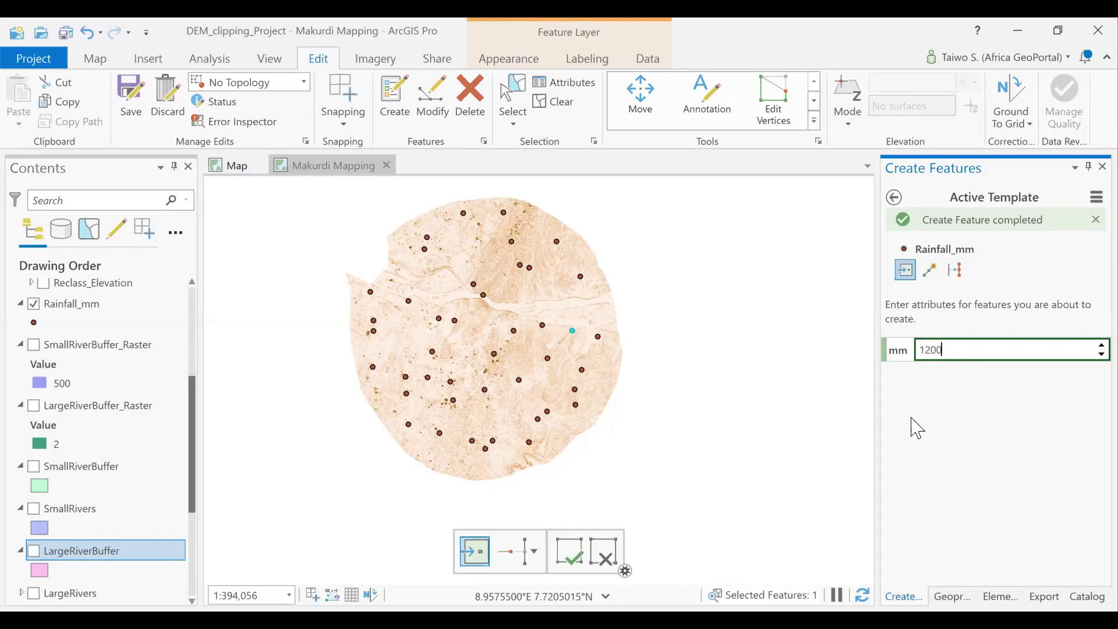
left_click(518, 429)
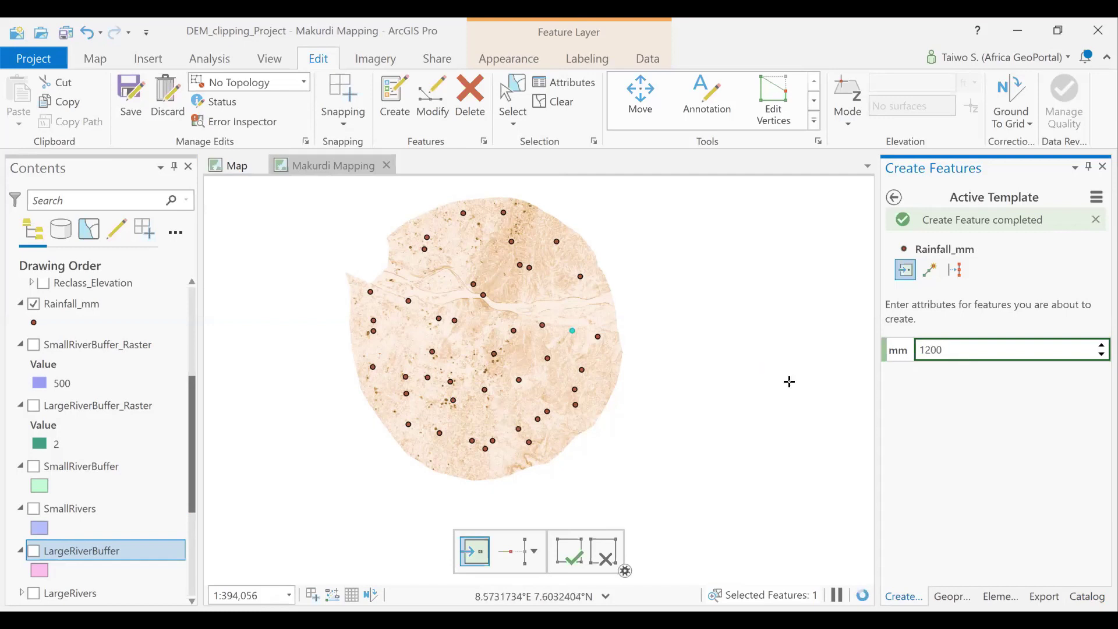
Step: Place a Rainfall_mm point with mm 1120 in the northeast and set the mm value for new points to 1111
left_click(940, 355)
type("11")
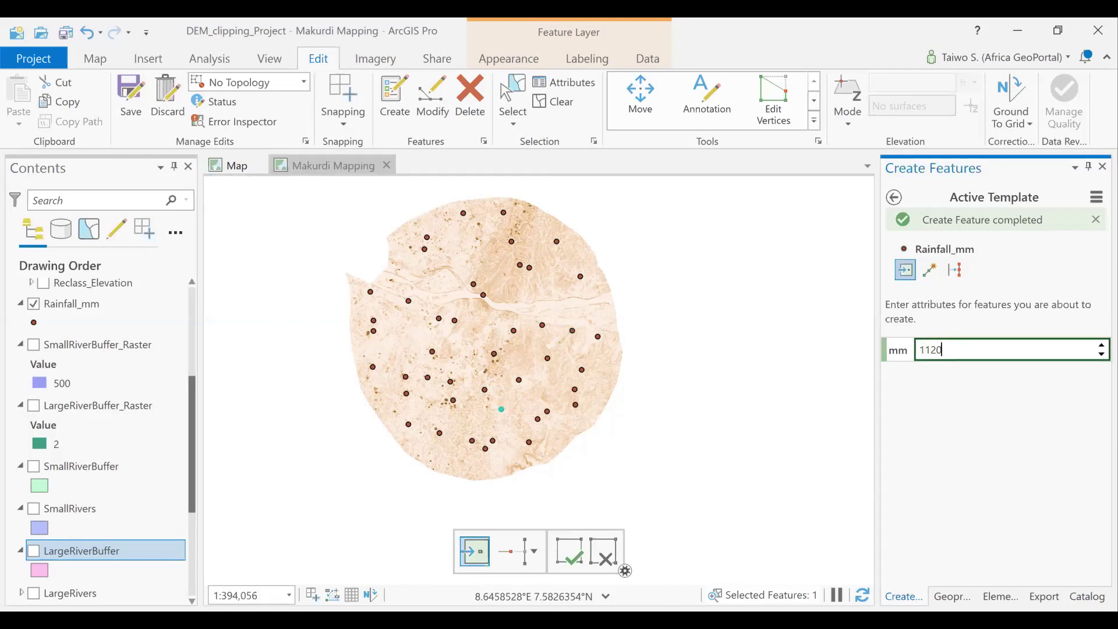
left_click(562, 276)
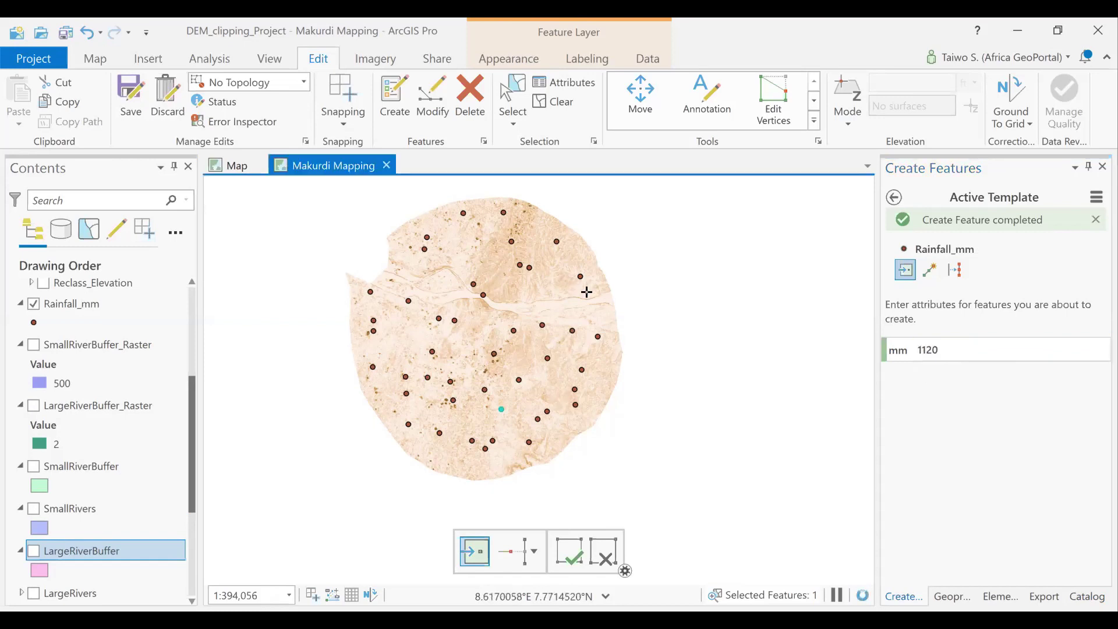
left_click(943, 348)
type("11")
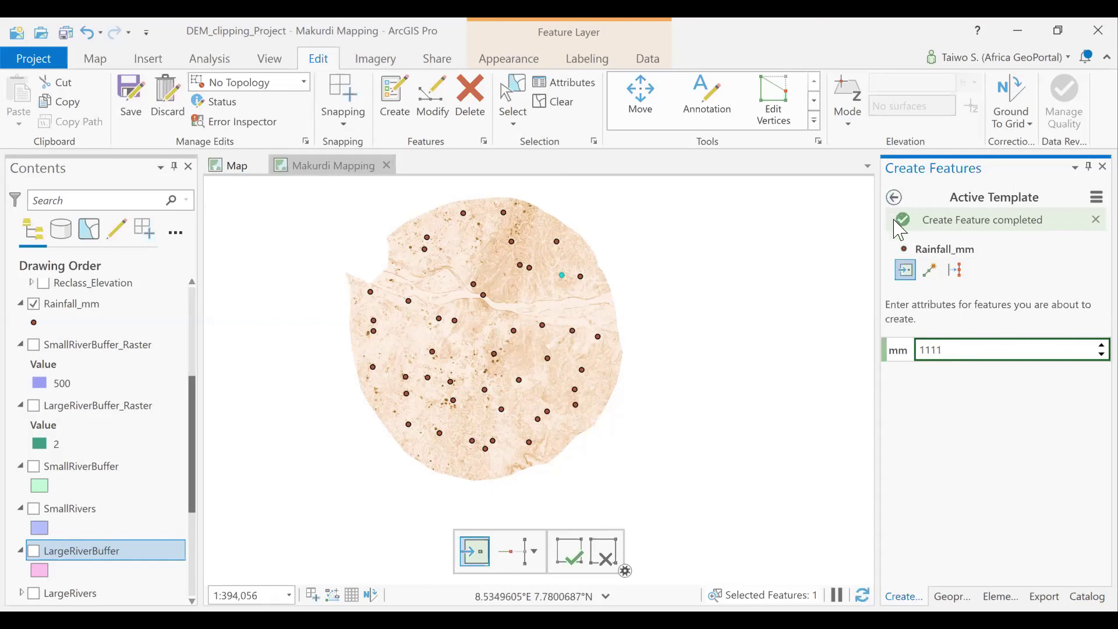
Step: Leave the active Rainfall_mm template and save all edits for the new points
left_click(894, 197)
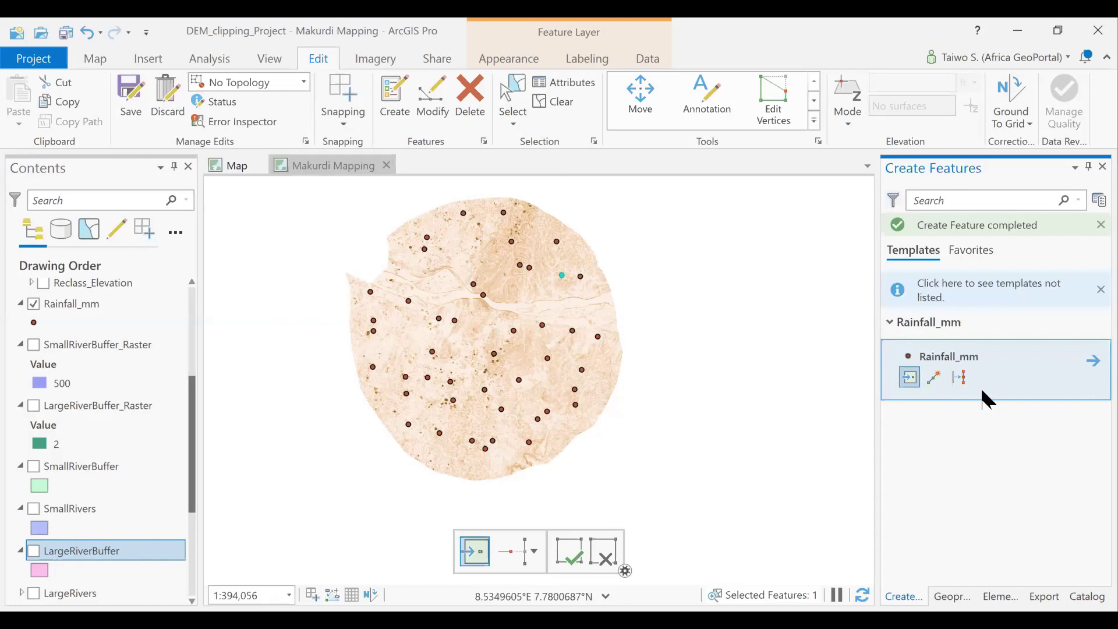
left_click(135, 110)
left_click(584, 341)
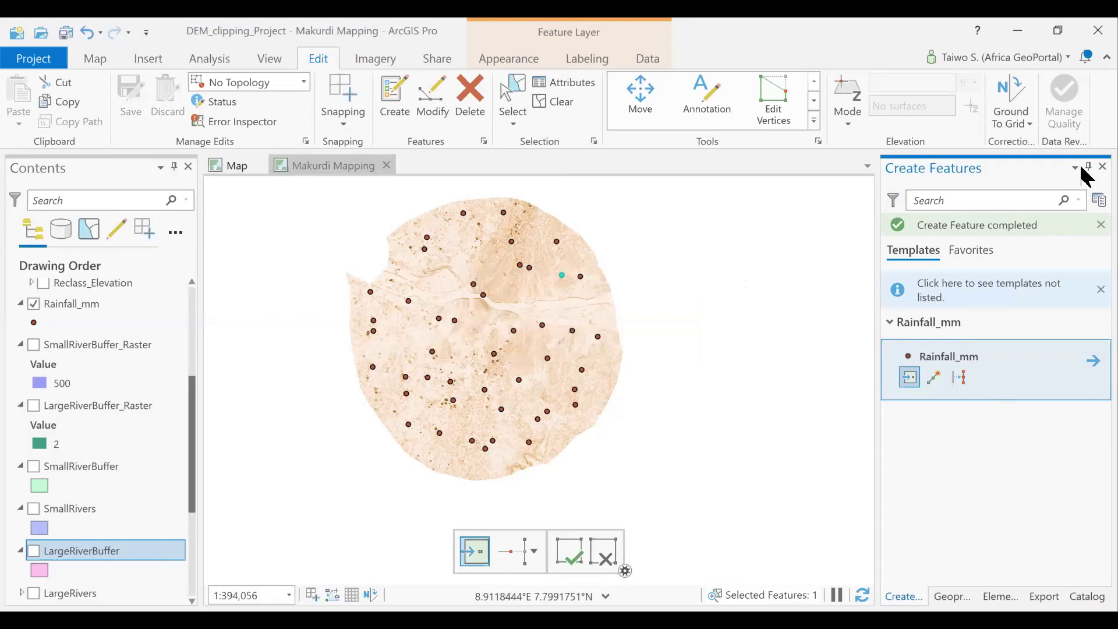
Step: Open the Rainfall_mm attribute table and fill in the missing mm value of OBJECTID 34 with 1111
left_click(79, 303)
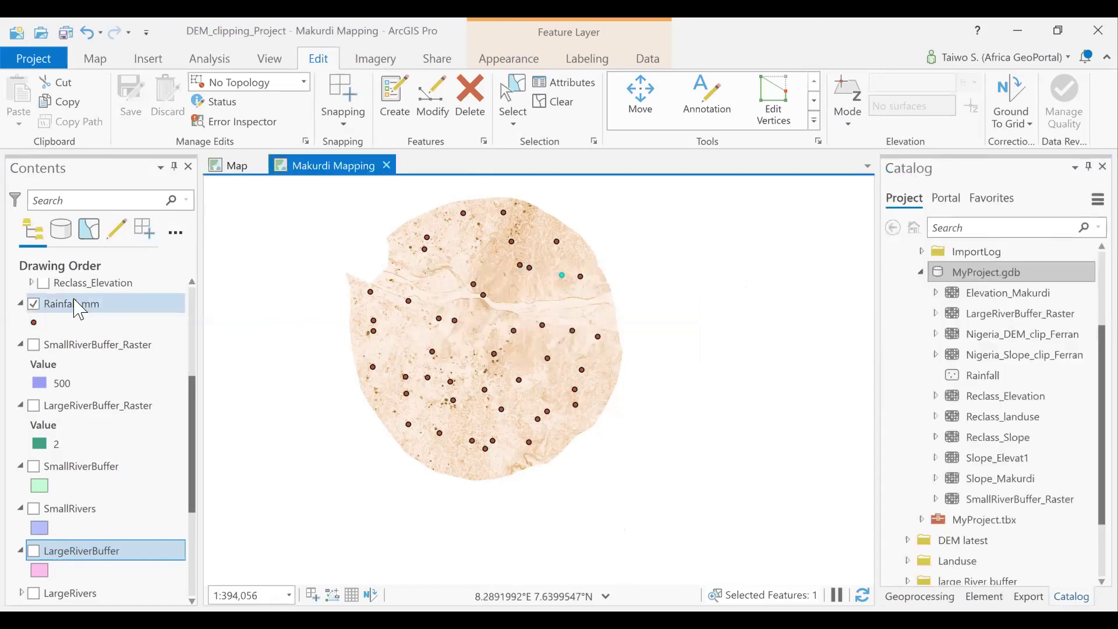
right_click(121, 317)
left_click(140, 136)
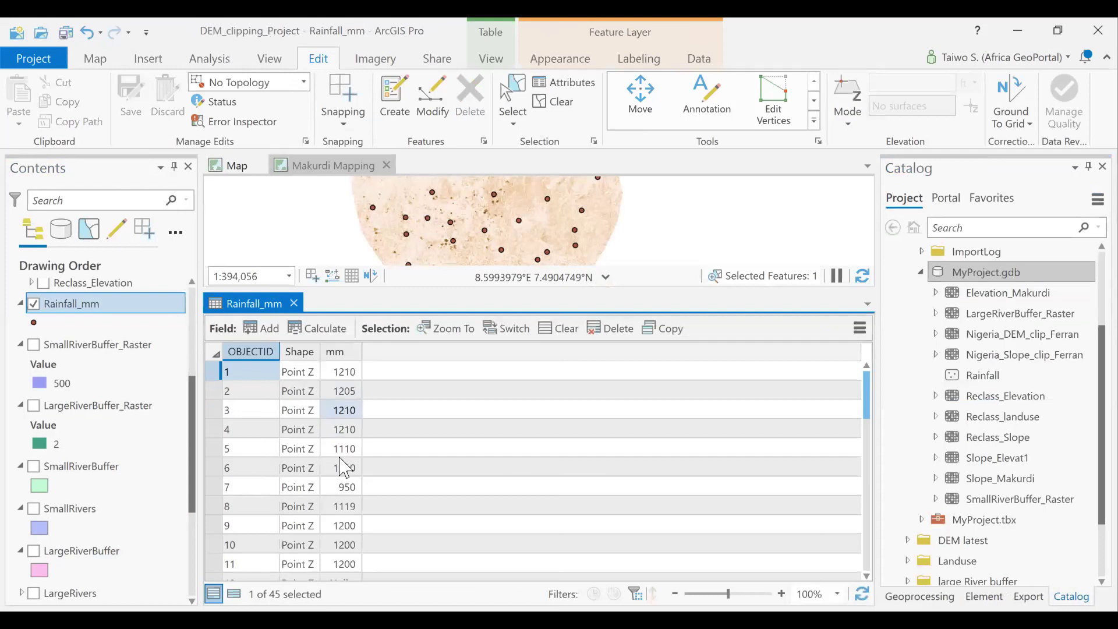
scroll(344, 466, "down", 10)
scroll(345, 466, "up", 3)
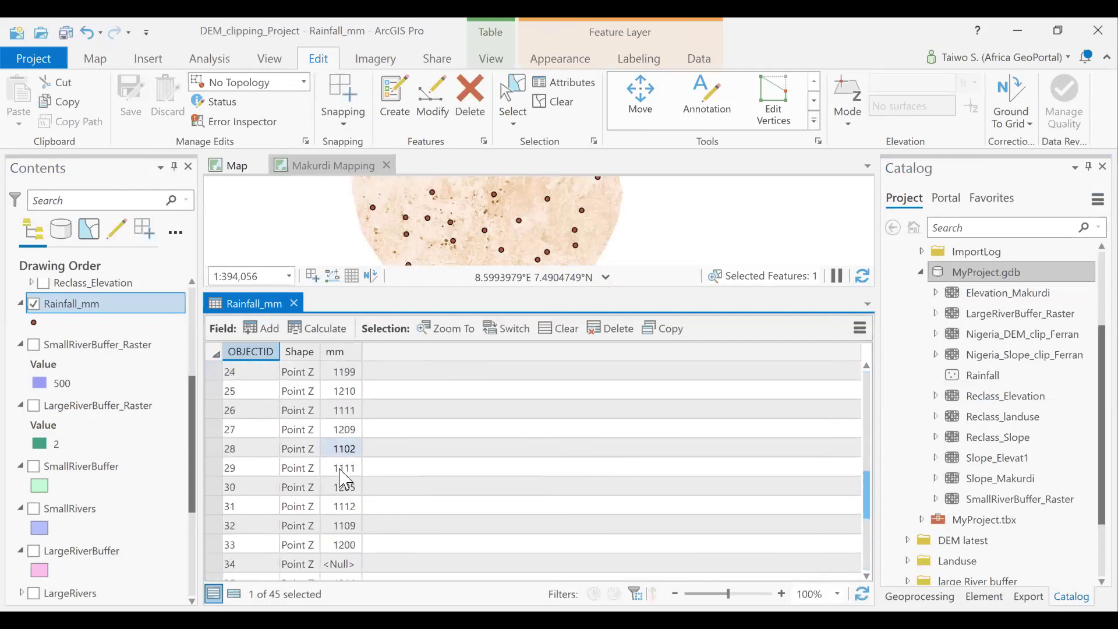
left_click(341, 508)
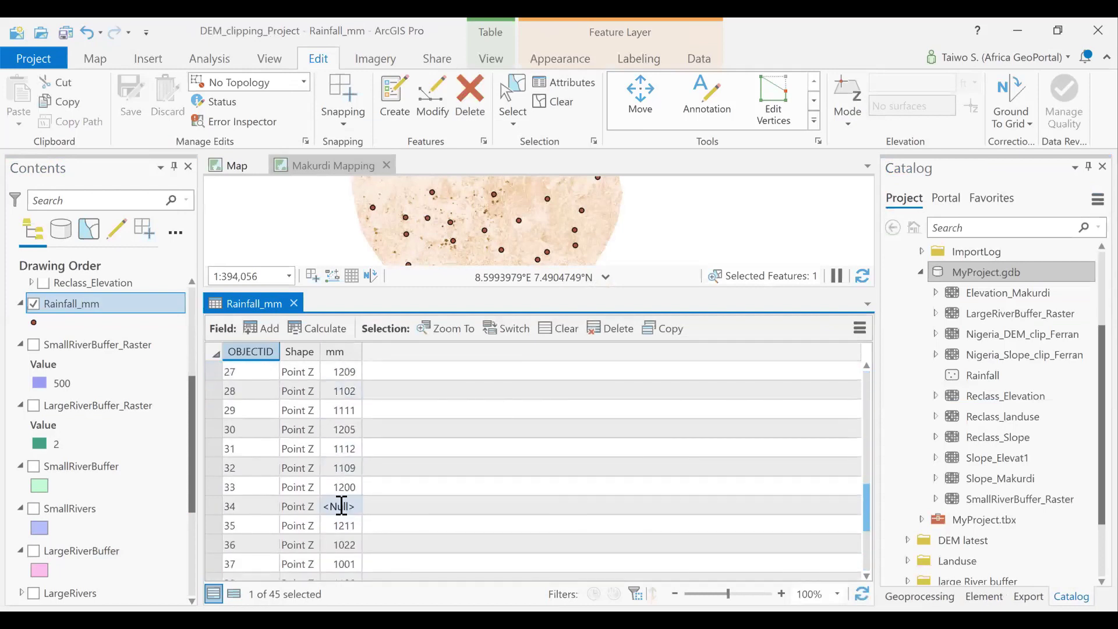
left_click(342, 506)
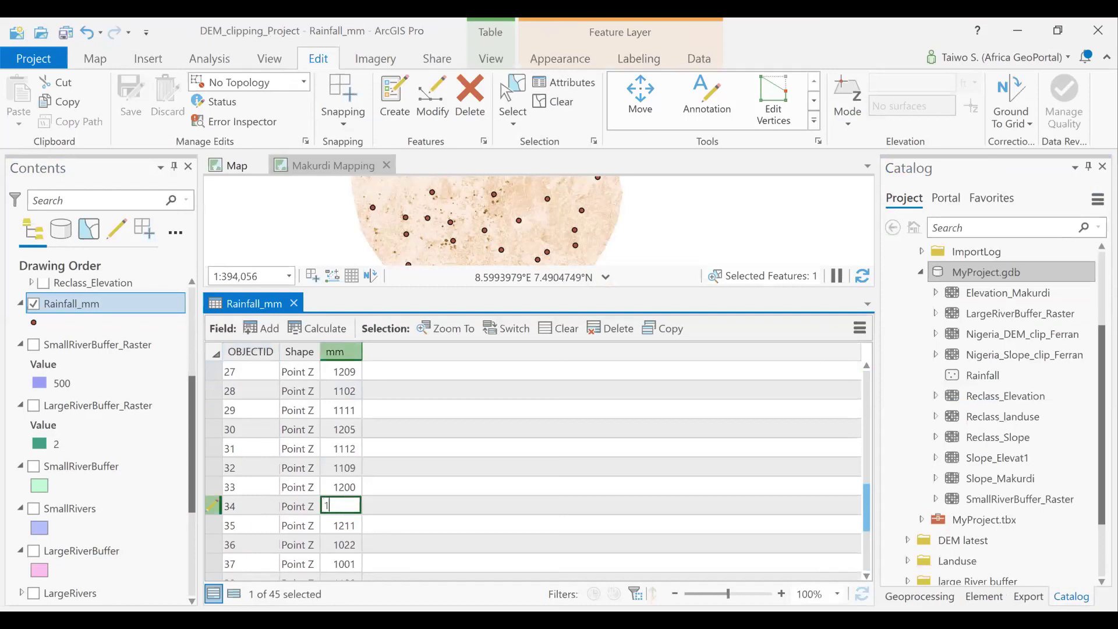
key("Return")
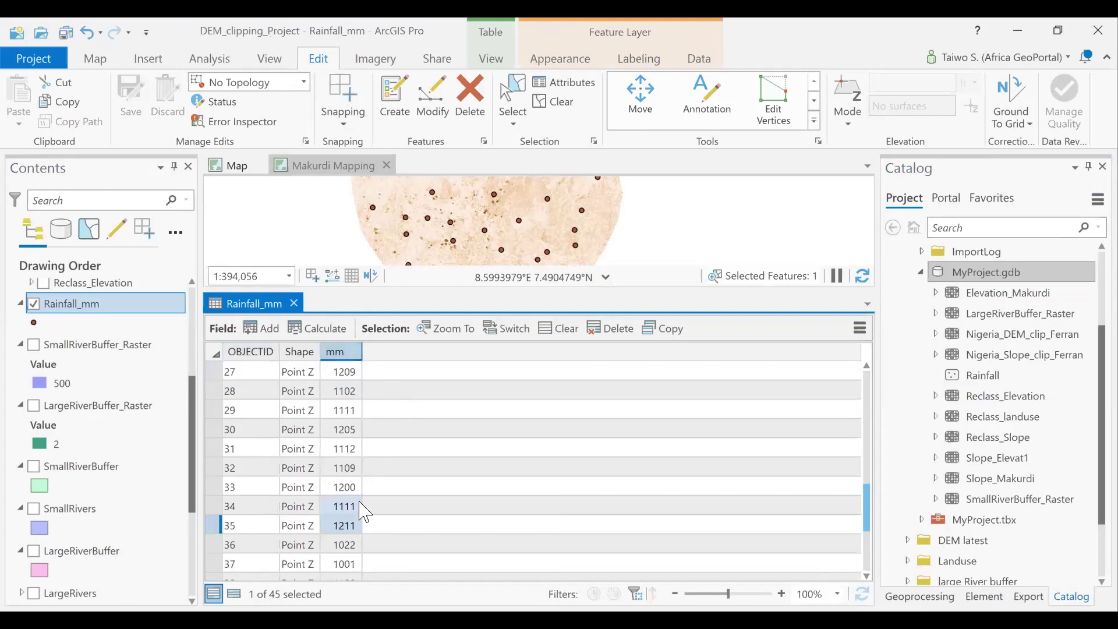
Step: Review the mm values in the earlier table rows and save the attribute edit
scroll(364, 501, "up", 2)
scroll(359, 473, "up", 1)
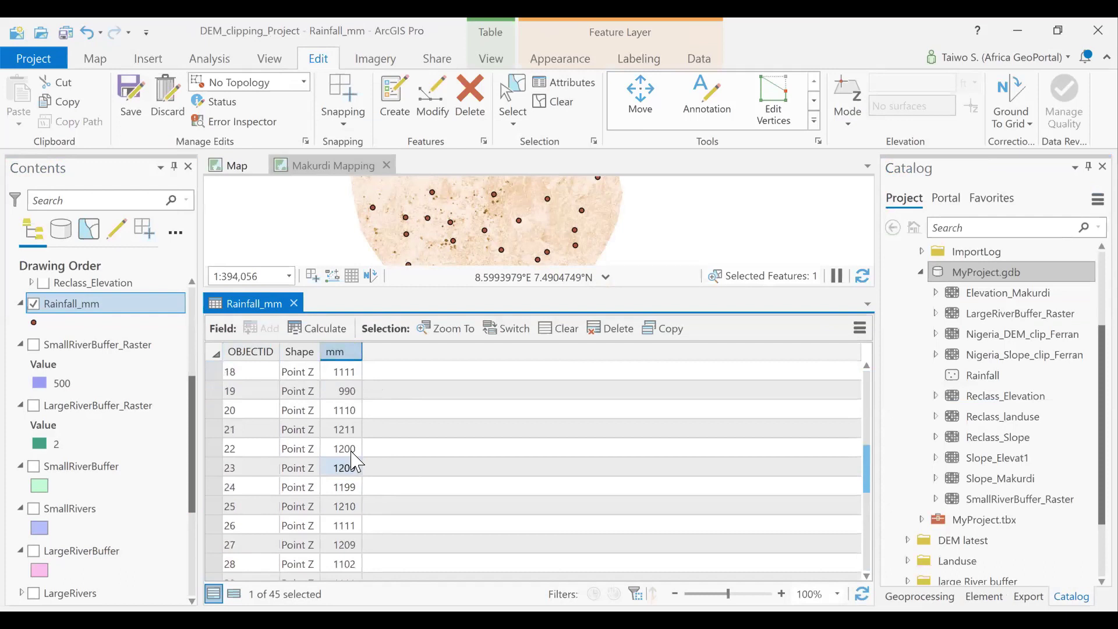
left_click(350, 452)
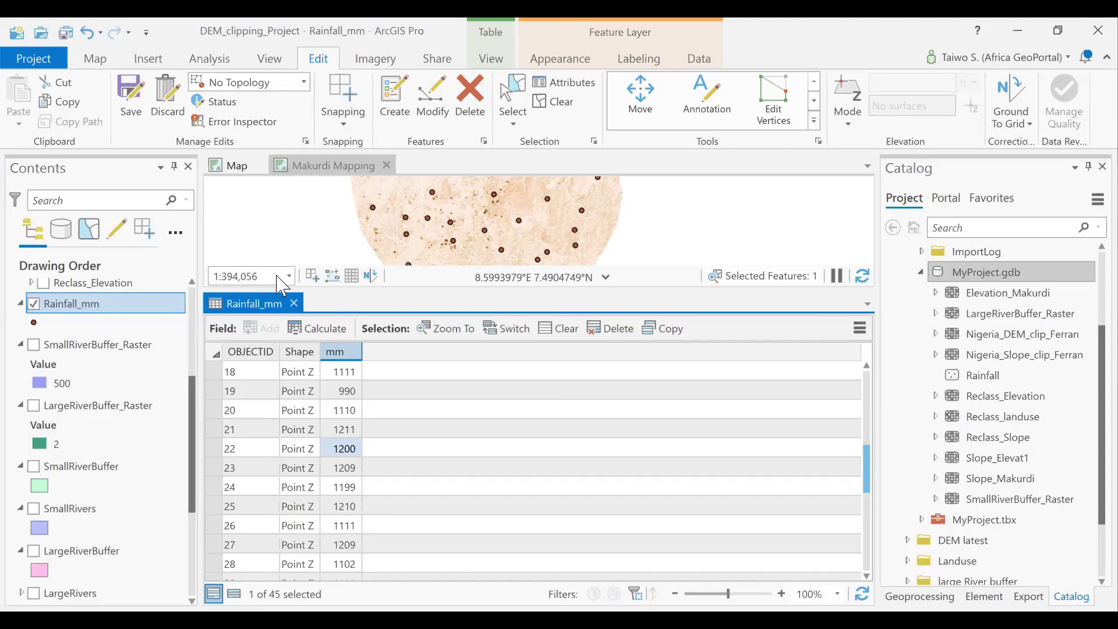
left_click(131, 96)
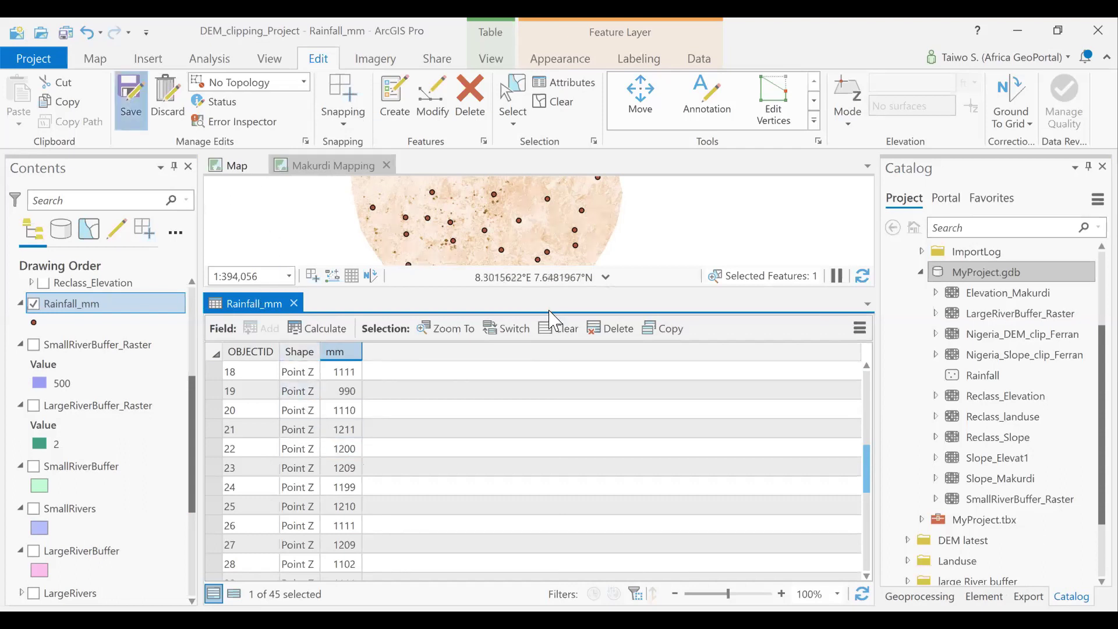
left_click(582, 340)
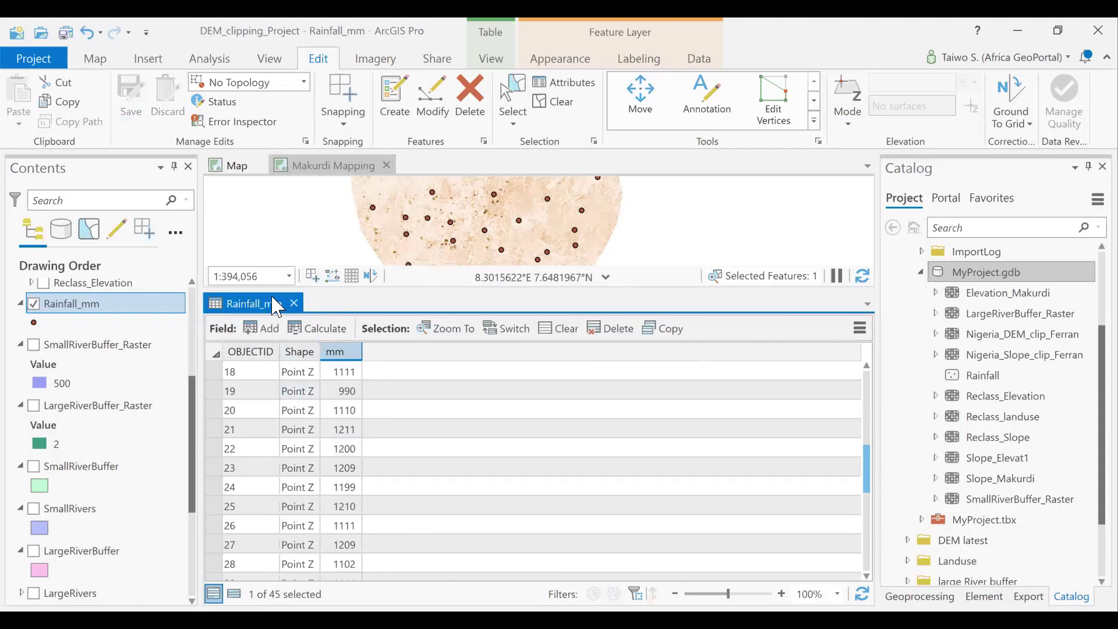
Step: Close the Rainfall_mm attribute table and switch to the Explore tool on the Makurdi map
left_click(294, 304)
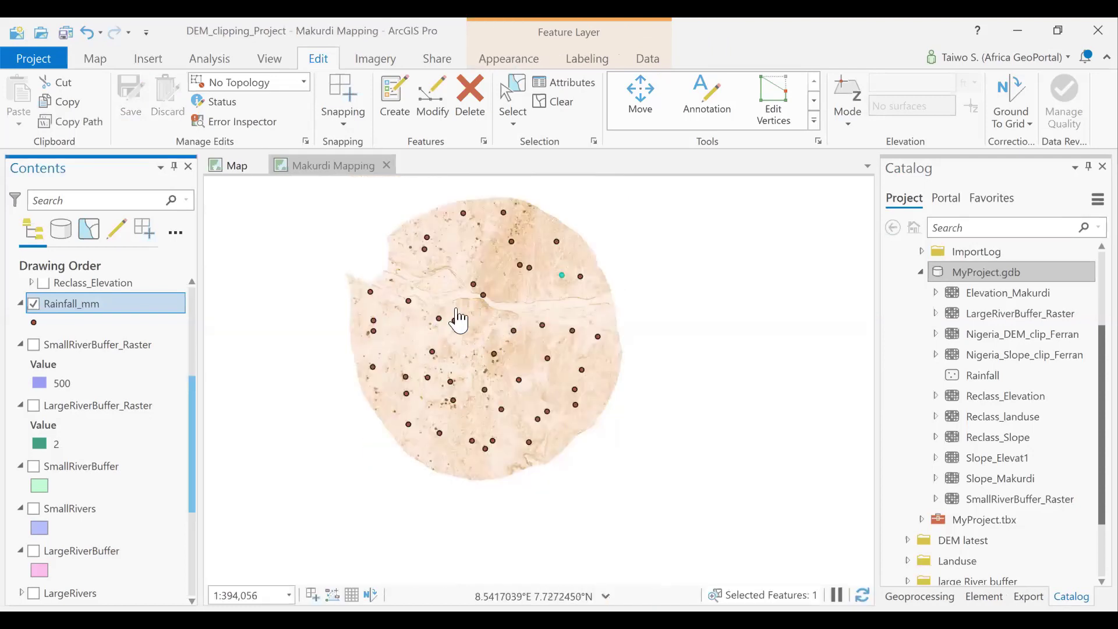
left_click(95, 57)
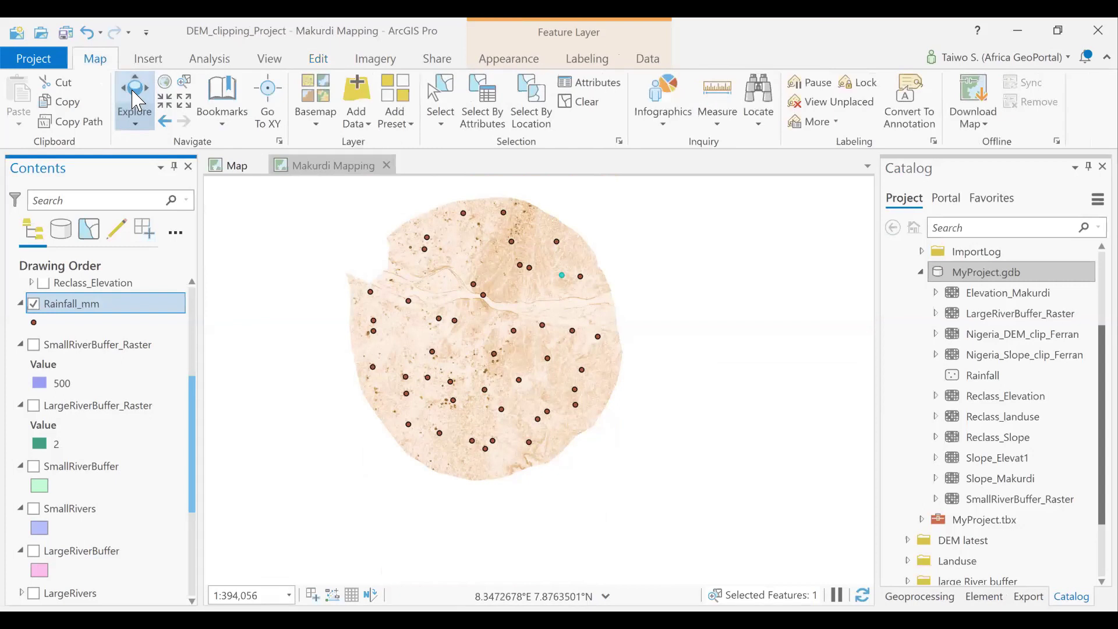
left_click_drag(491, 370, 439, 393)
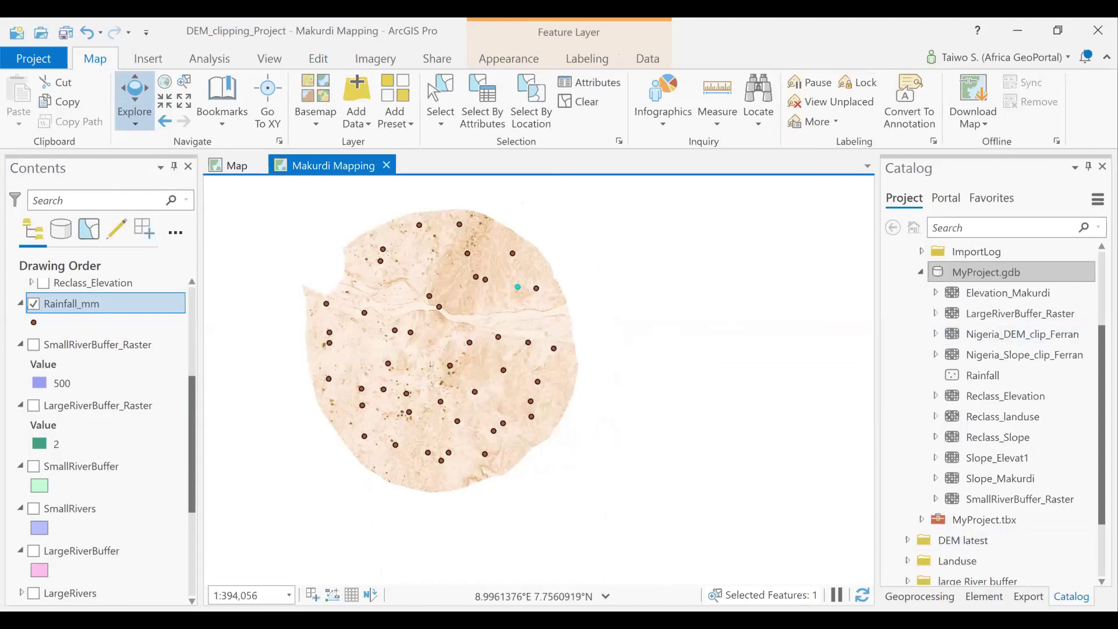
Step: Examine the kinds of new items that can be created in MyProject.gdb, such as a feature class
left_click(920, 596)
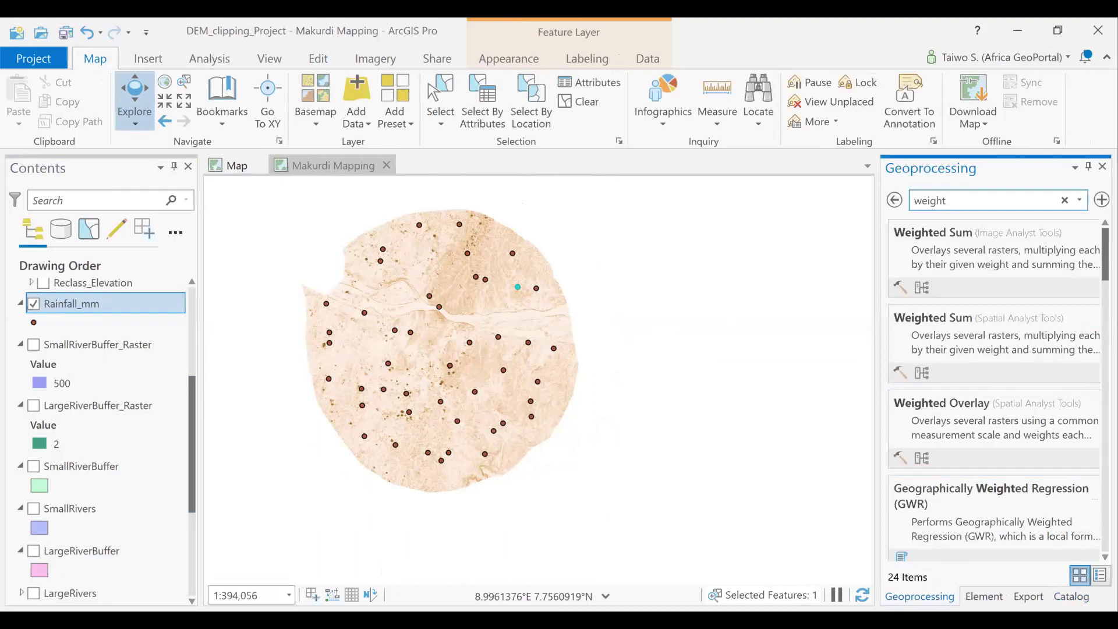
left_click(1072, 596)
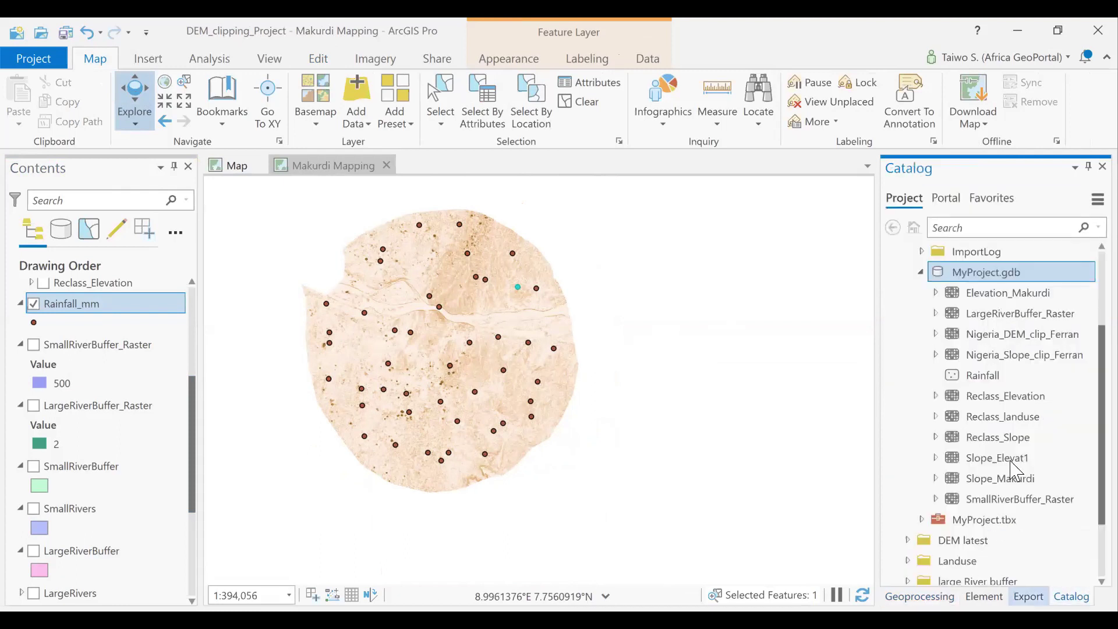
right_click(998, 276)
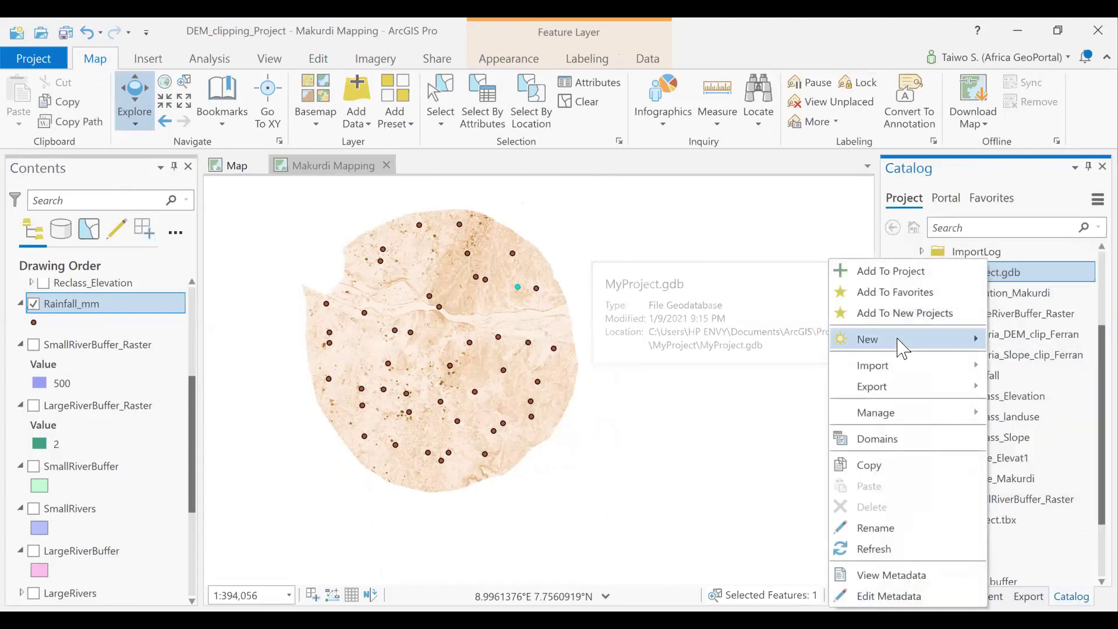
mouse_move(901, 350)
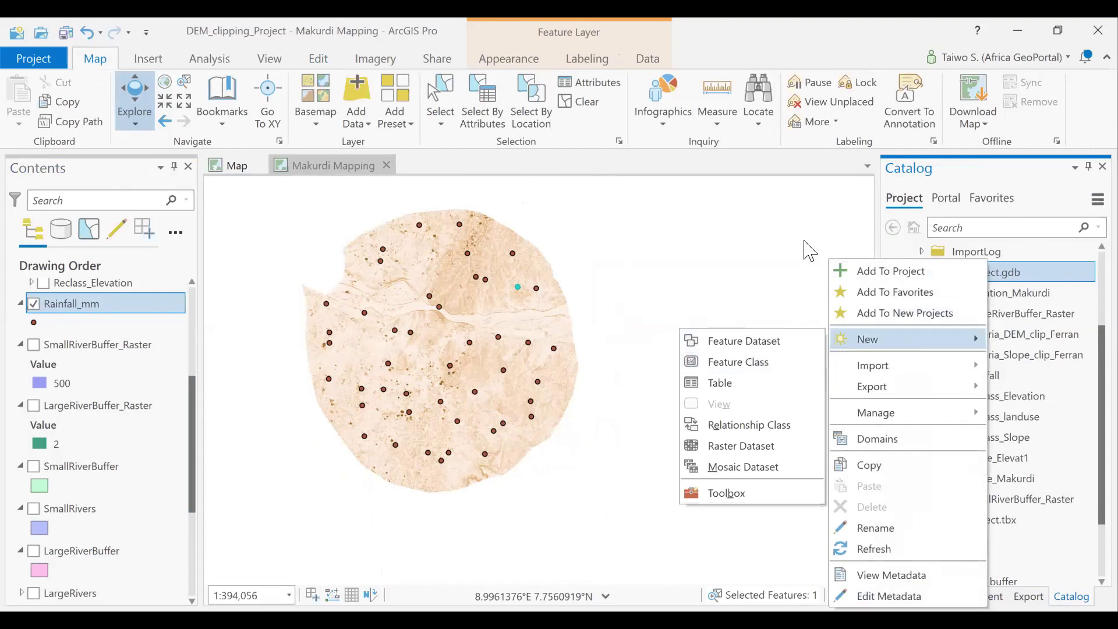
left_click(819, 257)
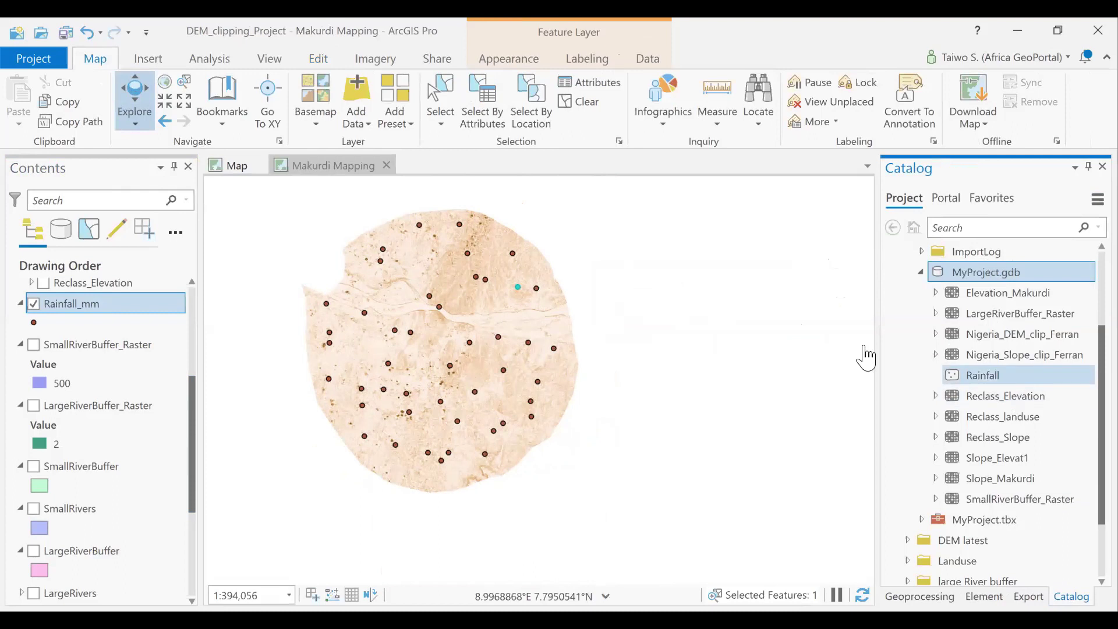
left_click(318, 59)
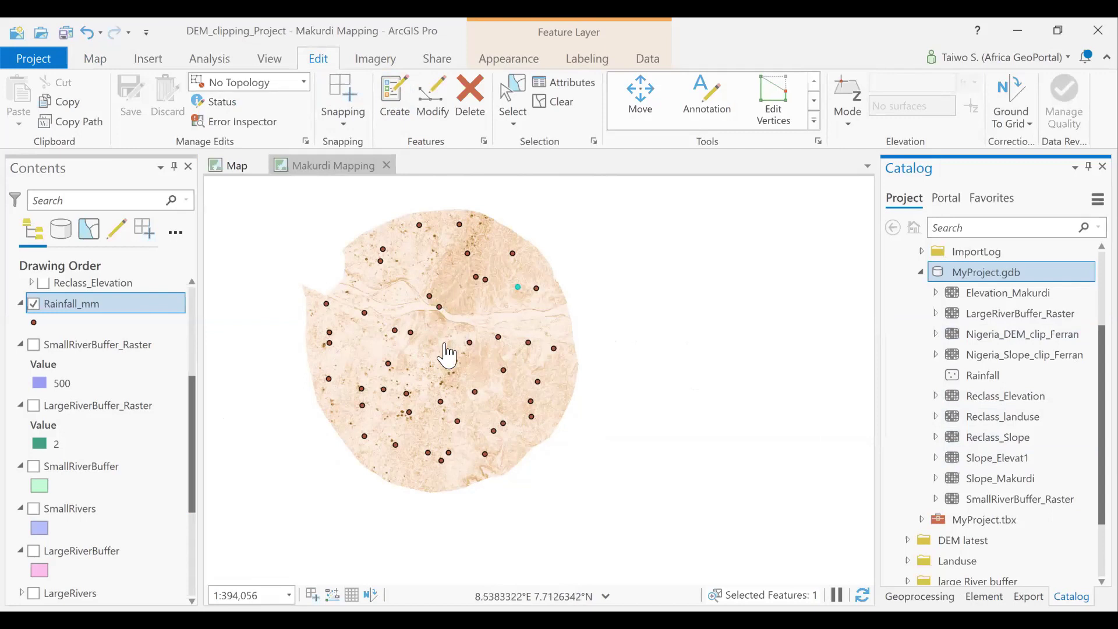
left_click_drag(449, 357, 499, 355)
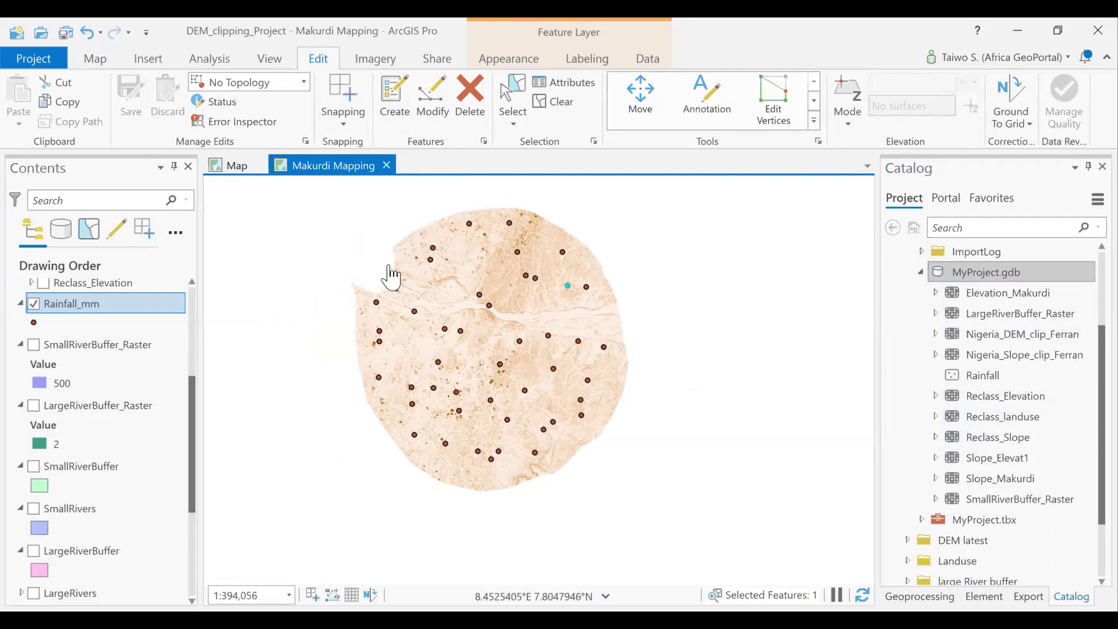
left_click_drag(493, 347, 474, 357)
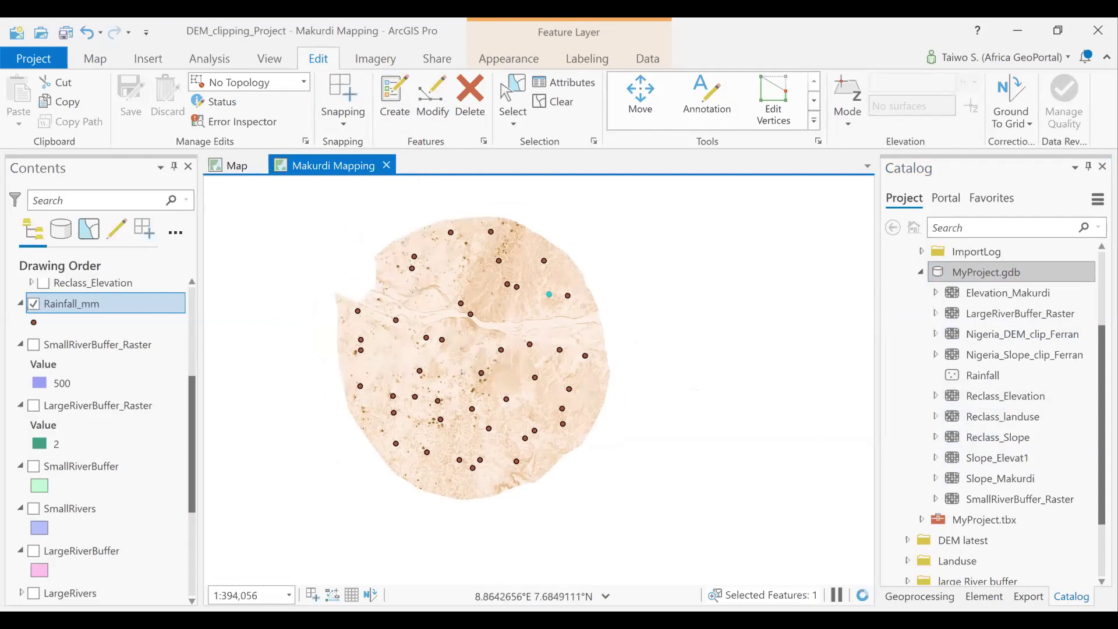
Step: Search the geoprocessing tools for IDW and open the Geostatistical Analyst version of the tool
left_click(920, 597)
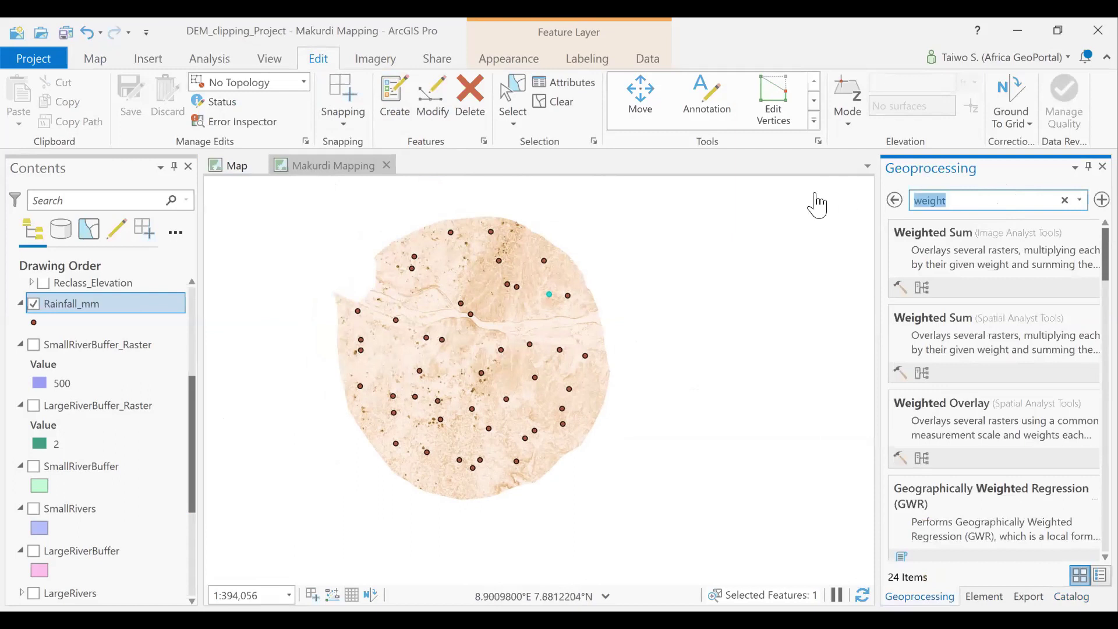
type("l")
key("BackSpace")
type("k")
key("BackSpace")
type("IDW")
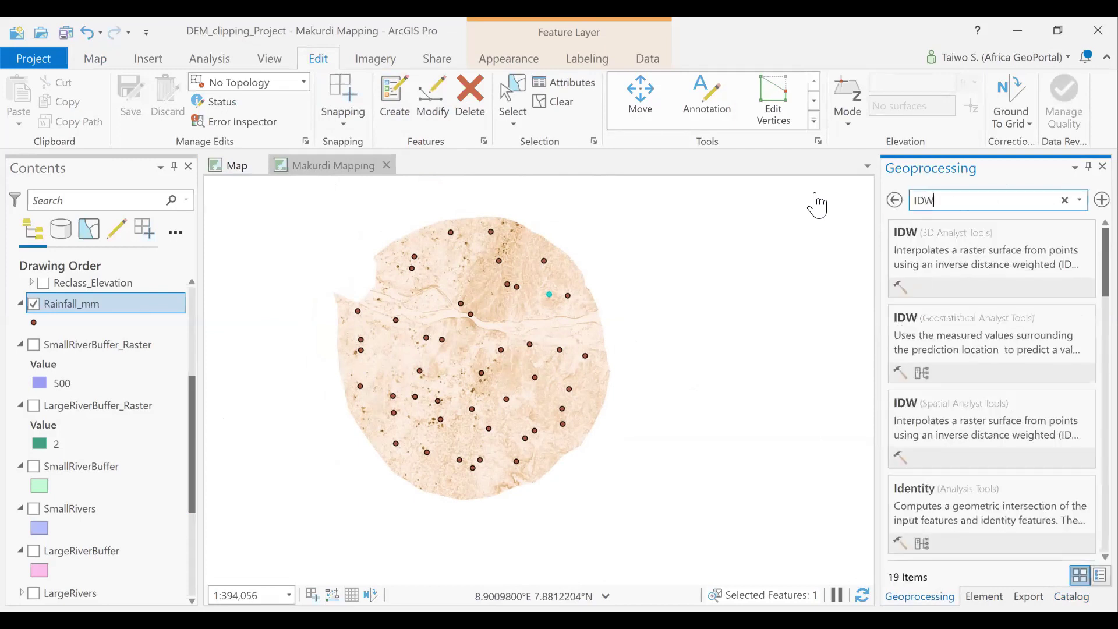
left_click(991, 349)
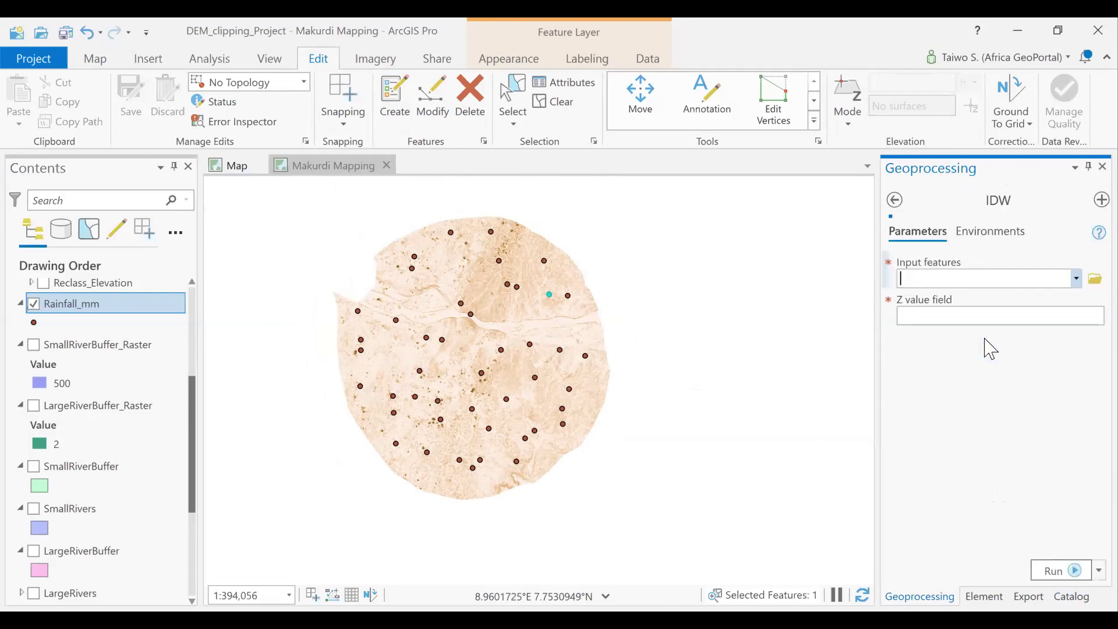
Step: Set the IDW input features to Rainfall_mm with mm as the Z value field and name the output raster Rainfall_raster
left_click(1066, 279)
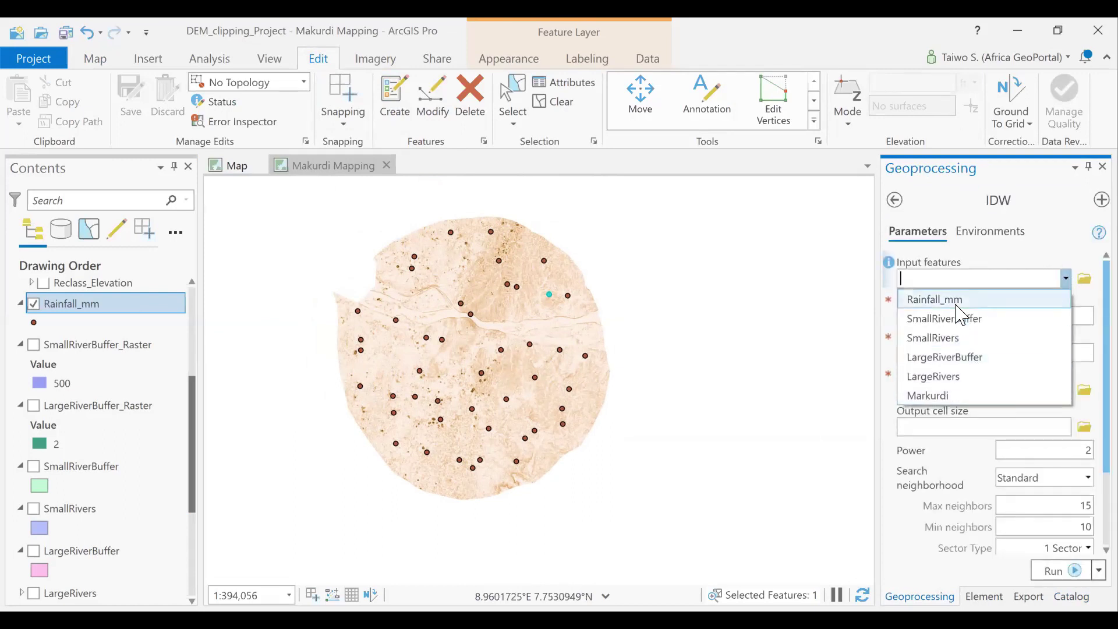
left_click(926, 299)
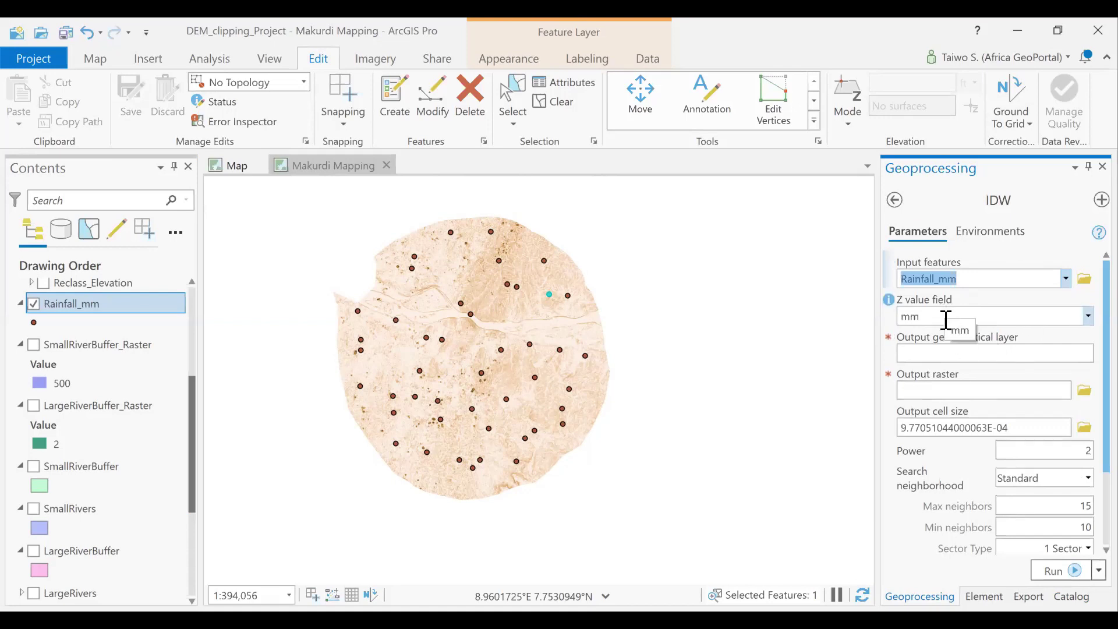
left_click(970, 389)
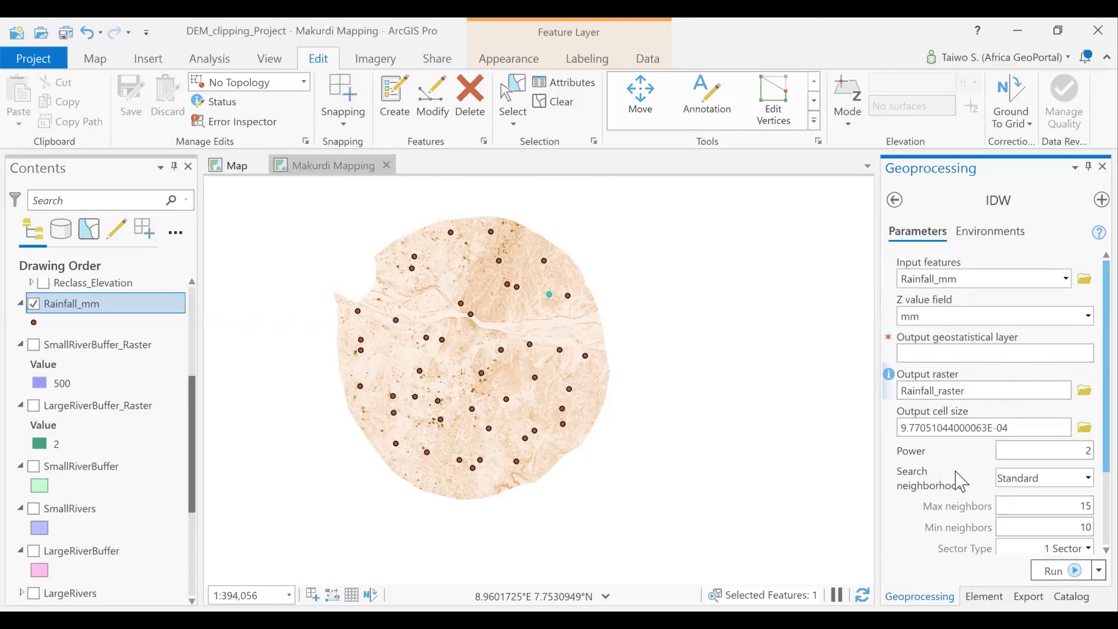
Step: Set the IDW processing extent environment from one of the existing Makurdi map layers
left_click(1008, 233)
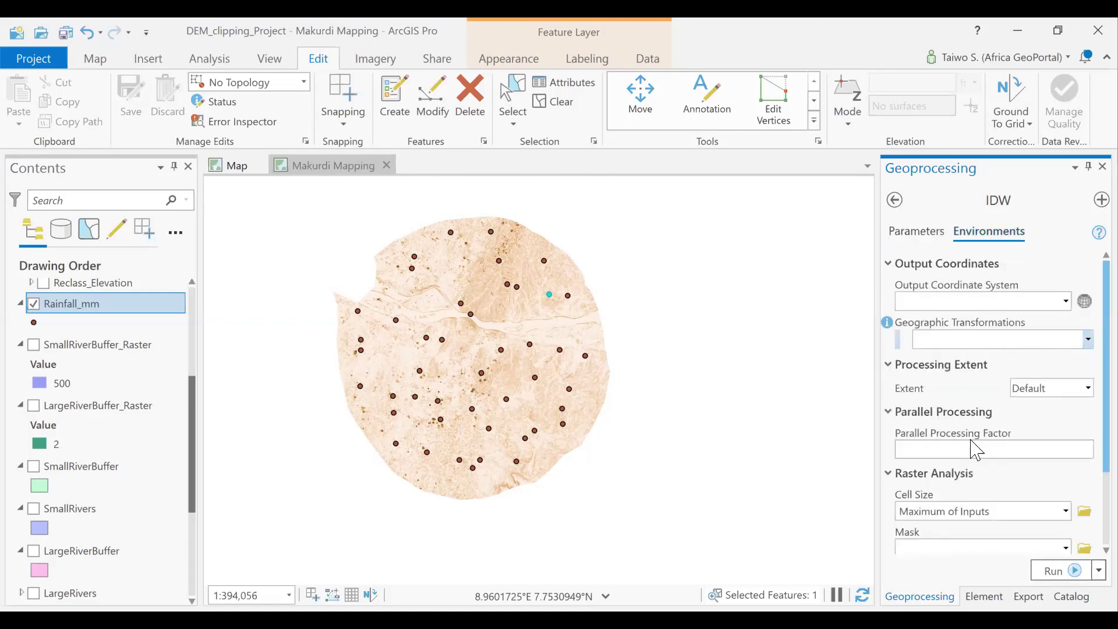
left_click(1086, 390)
scroll(990, 559, "down", 1)
scroll(990, 568, "down", 4)
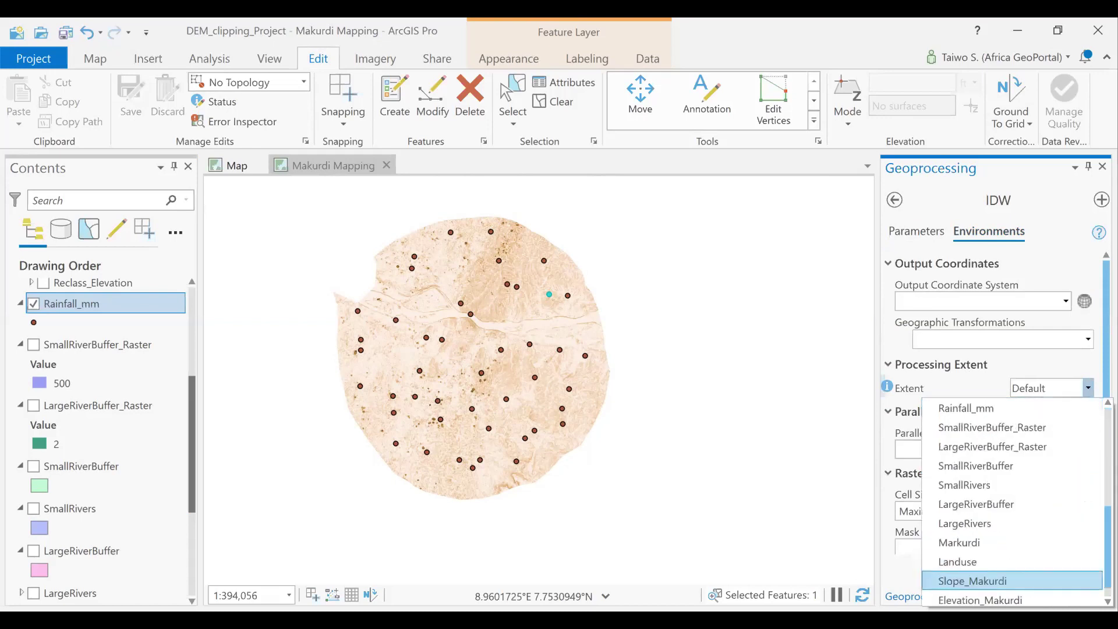
left_click(998, 507)
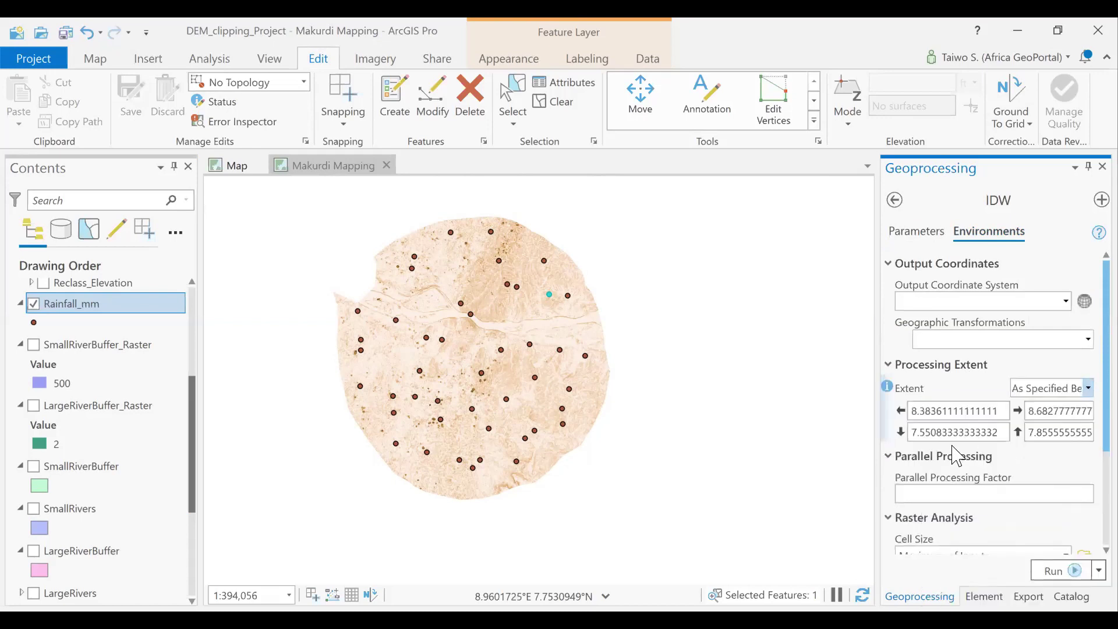
Step: Set the raster analysis cell size to Same as layer Elevation_Makurdi and return to the IDW parameters
scroll(1087, 448, "down", 3)
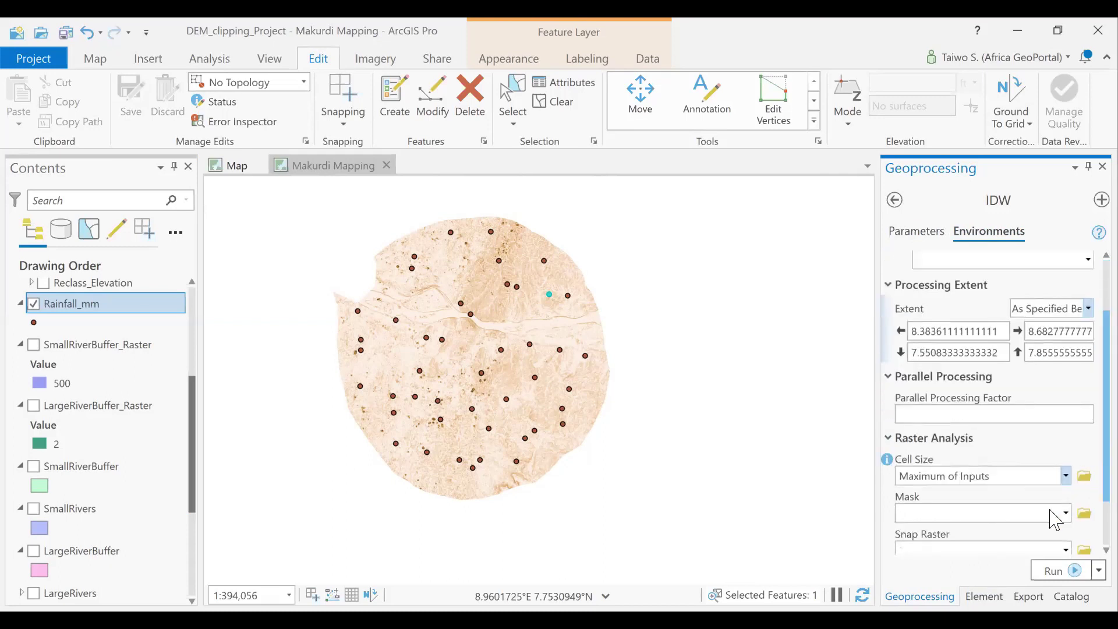
left_click(998, 476)
scroll(990, 502, "down", 1)
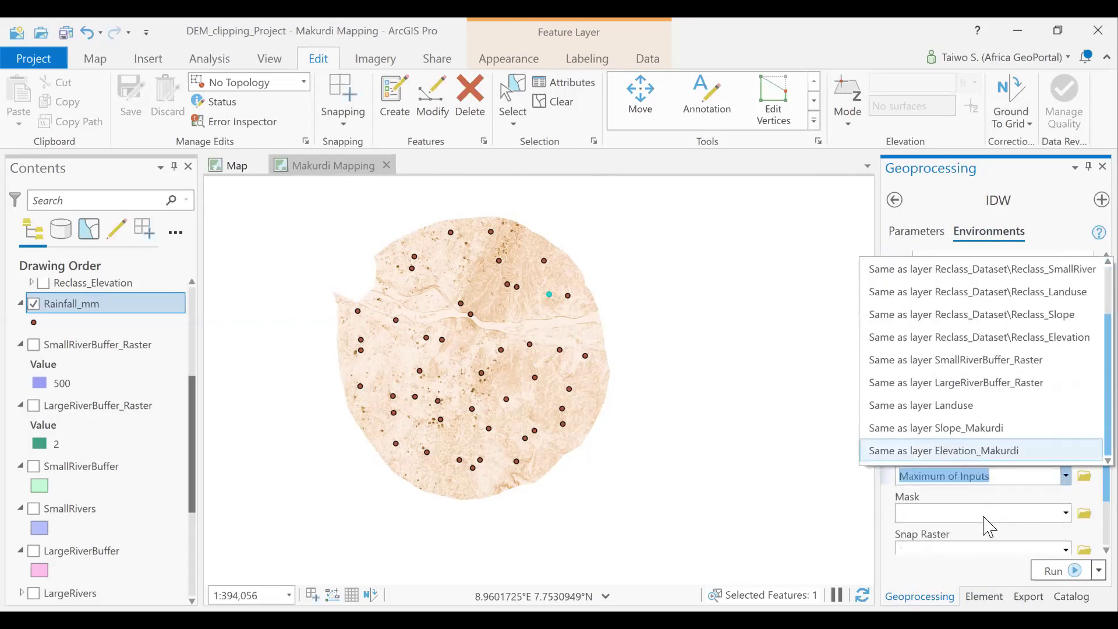
key("Return")
scroll(983, 483, "down", 2)
left_click(912, 234)
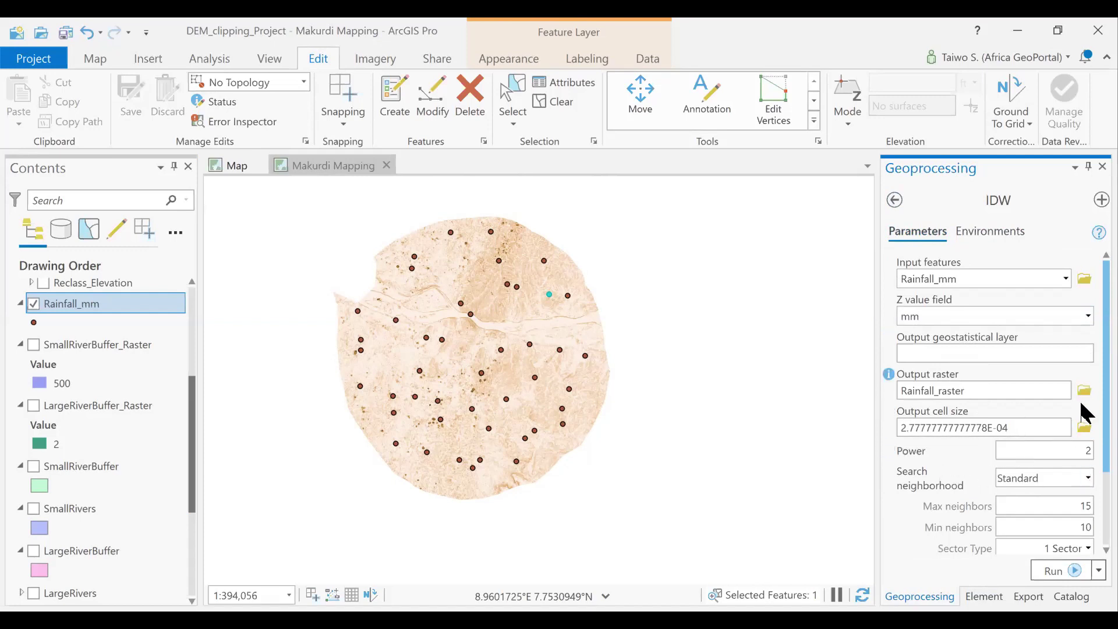
Step: Try to run the IDW interpolation of Rainfall_mm into Rainfall_raster and check its parameter values
scroll(1080, 477, "down", 3)
left_click(1069, 571)
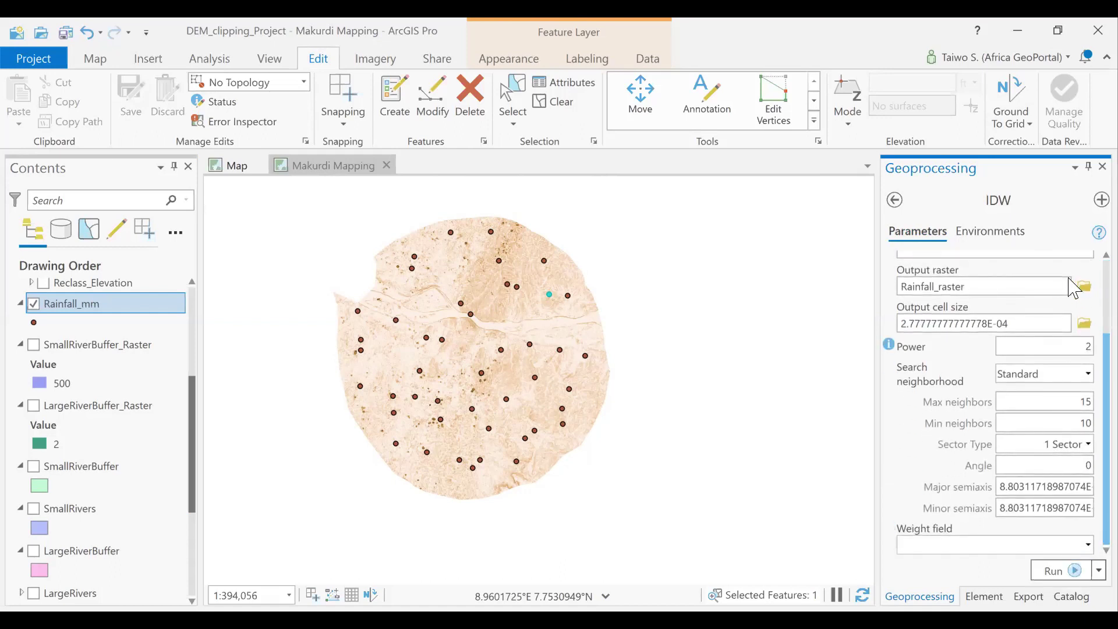
scroll(1084, 326, "up", 3)
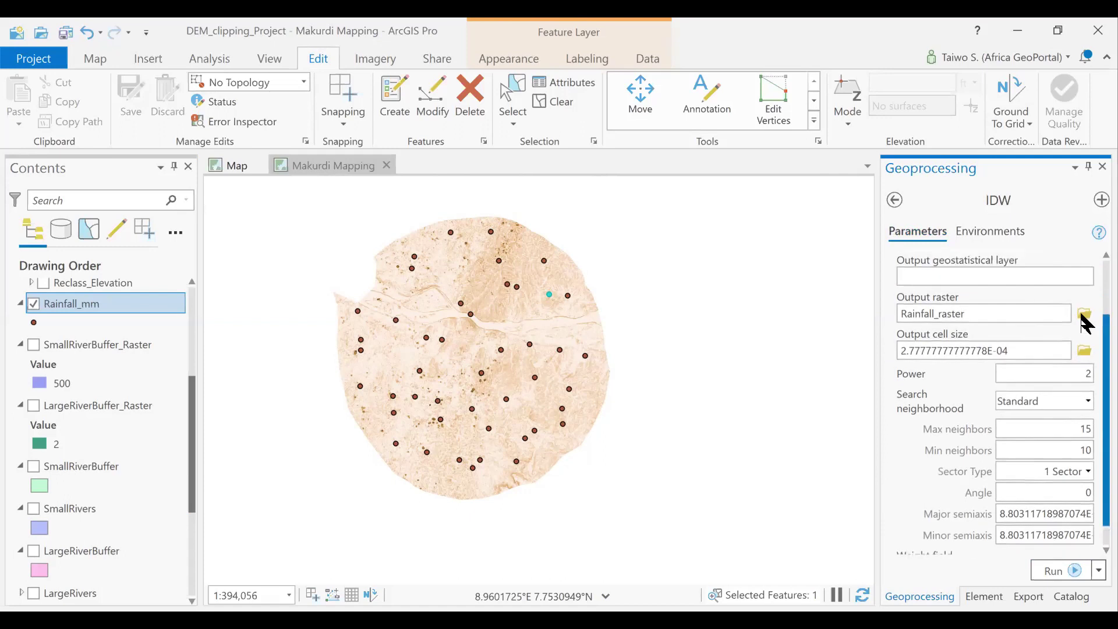
scroll(1075, 562, "down", 3)
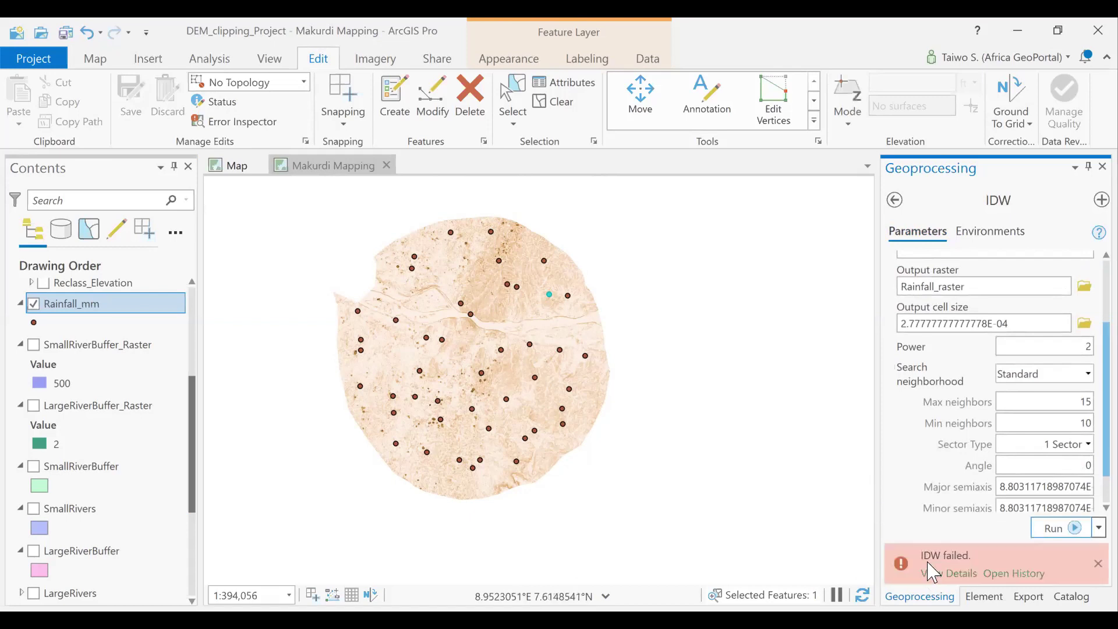
Step: Read the details of the IDW run, close them and return to the tool search results
left_click(941, 572)
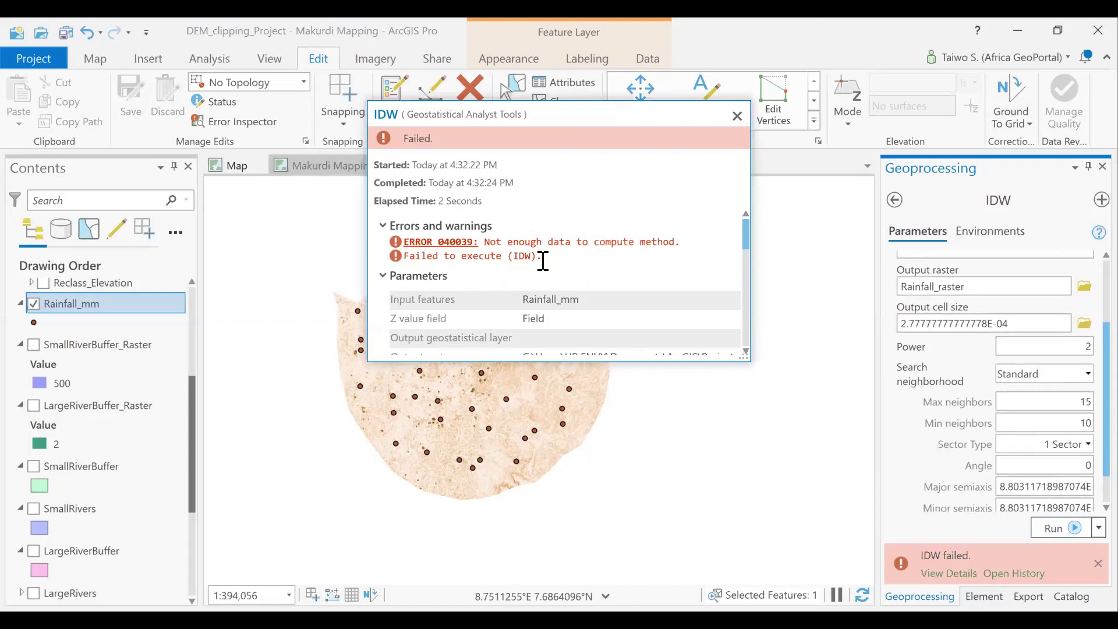
left_click(736, 117)
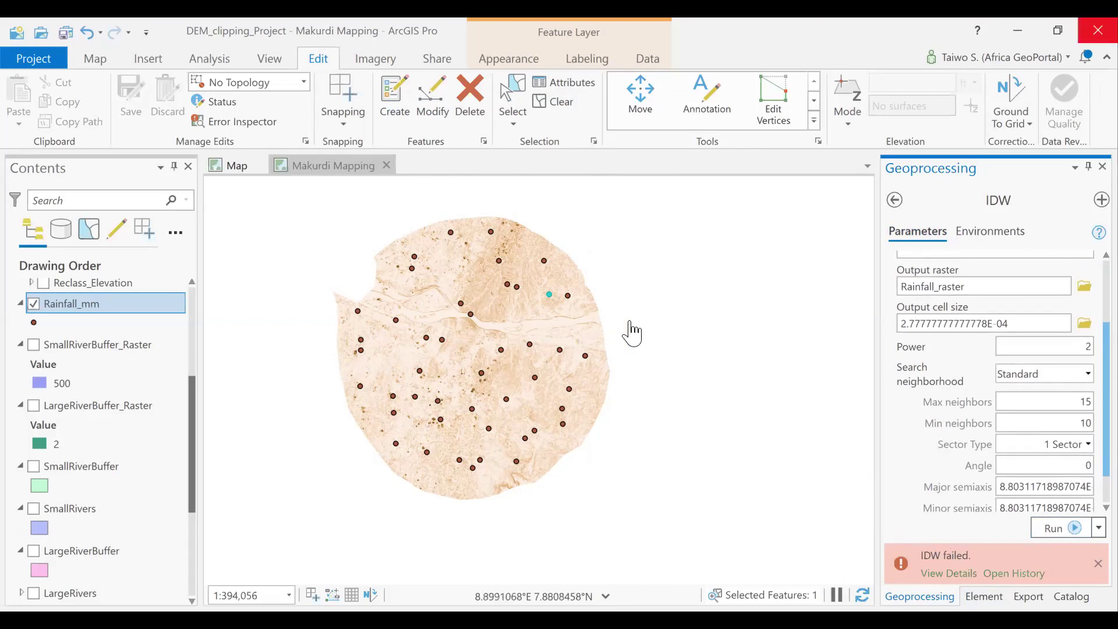
left_click(894, 201)
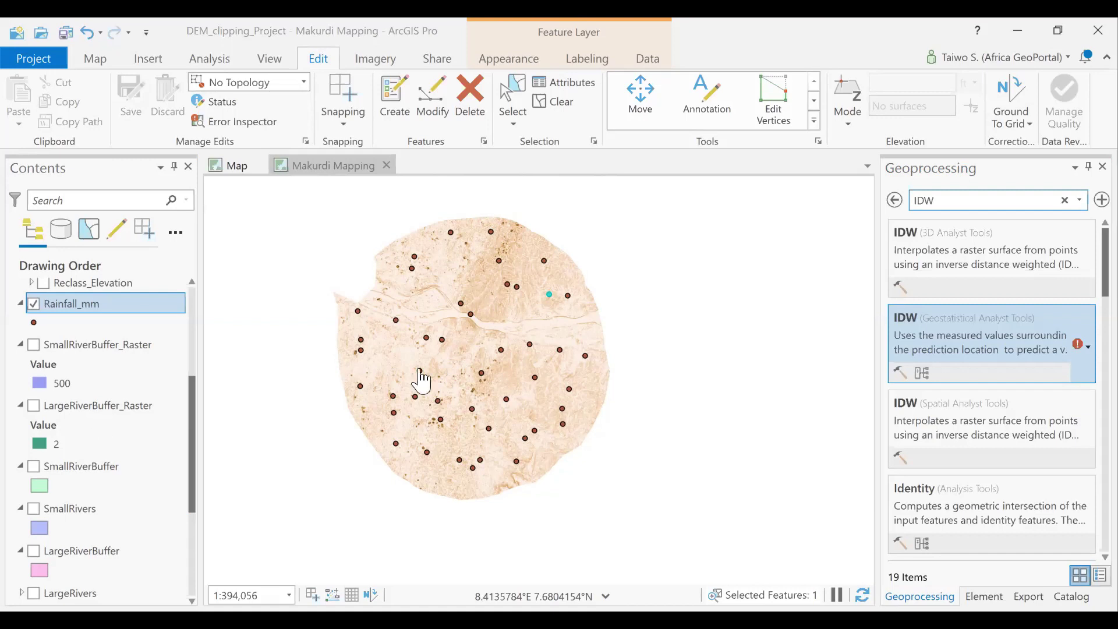
Step: Save the DEM_clipping_Project project
left_click_drag(463, 362, 457, 387)
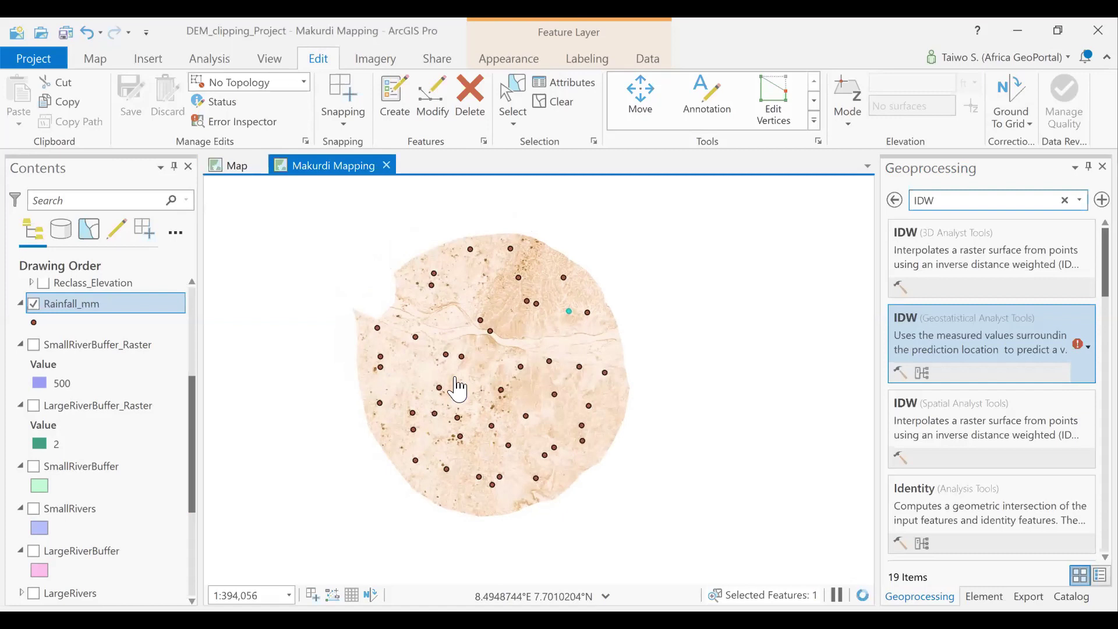
left_click_drag(478, 381, 516, 372)
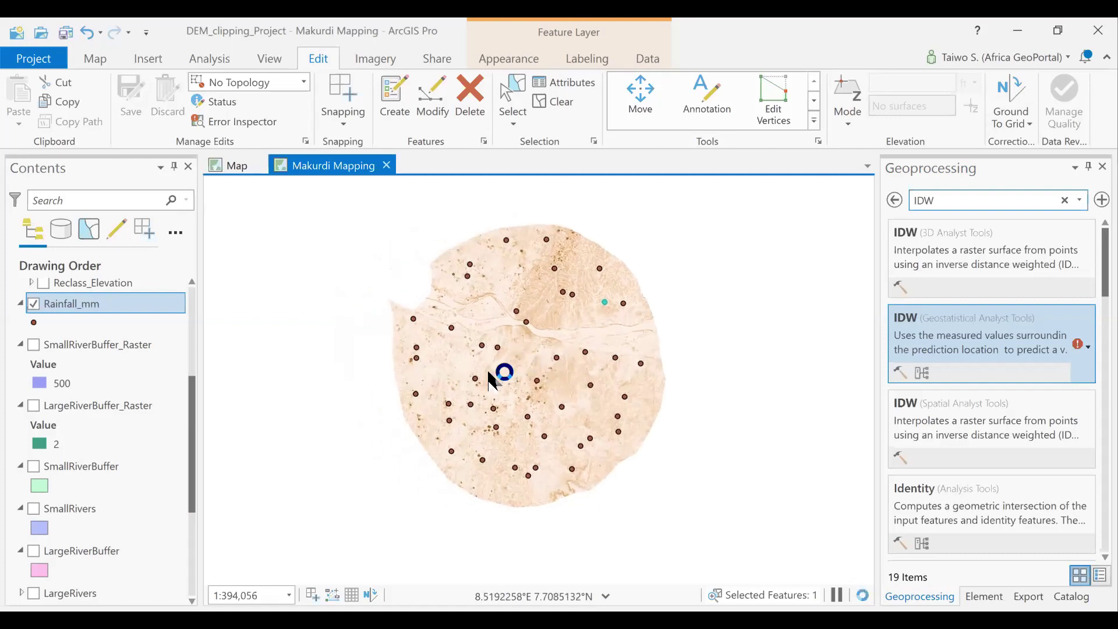
left_click(900, 358)
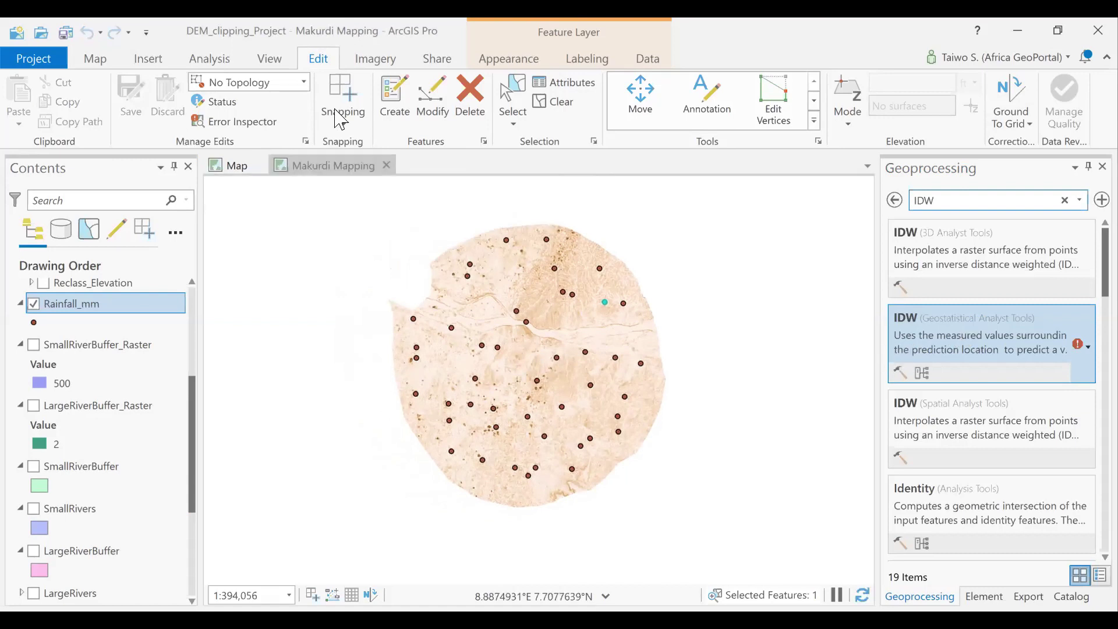
left_click(67, 34)
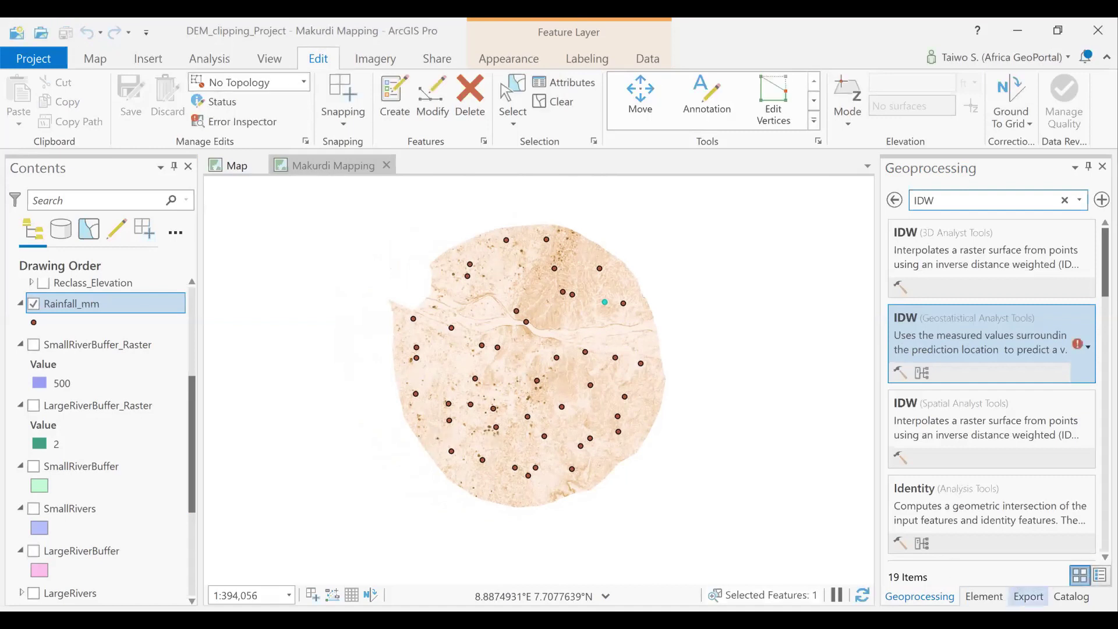
Step: Collapse MyProject.gdb and the MyProject folder in the Catalog and start adding a new folder connection
left_click(1029, 597)
left_click(920, 596)
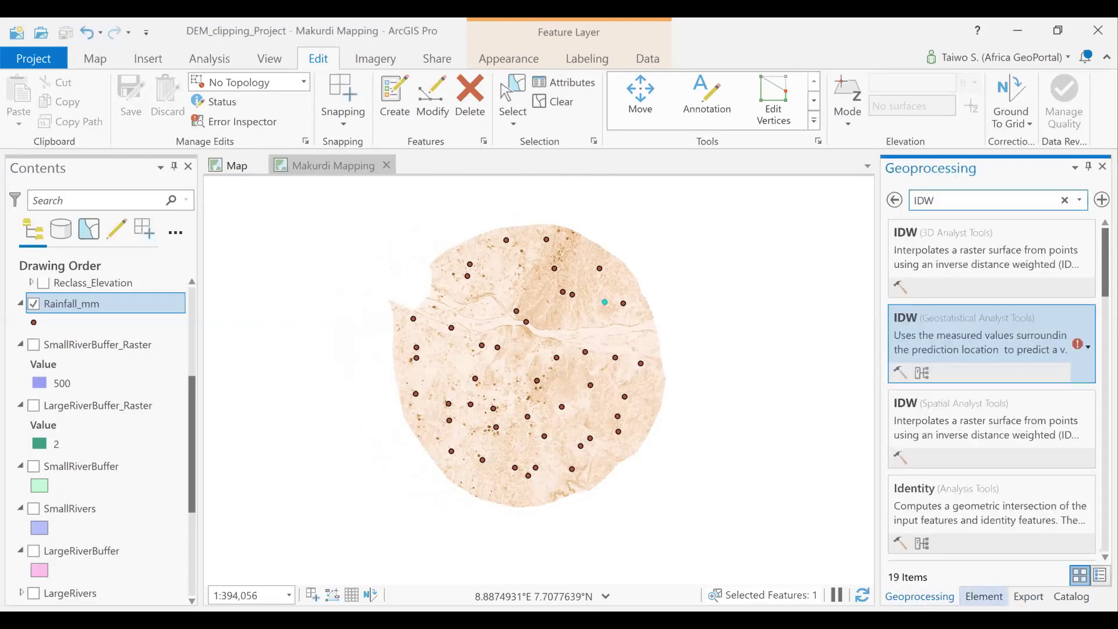
left_click(894, 199)
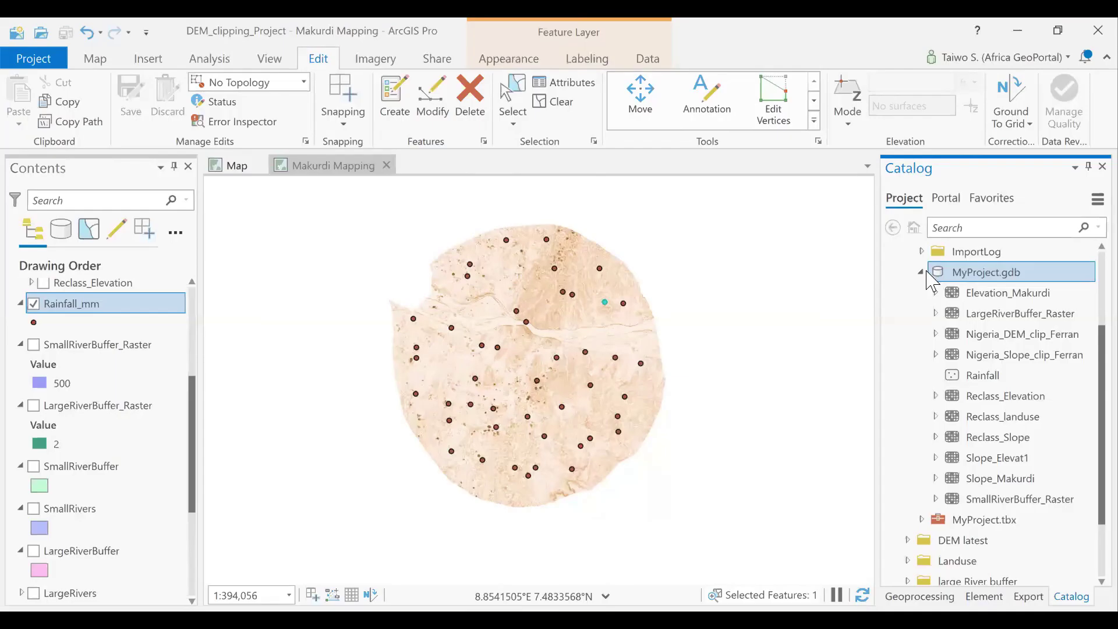
left_click(921, 272)
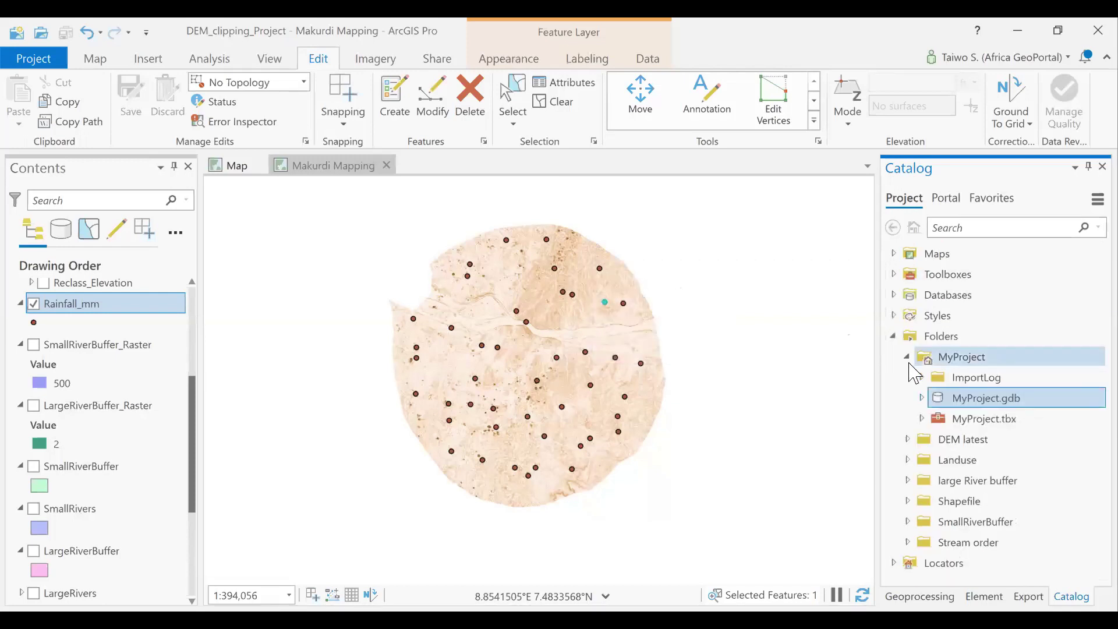
left_click(906, 358)
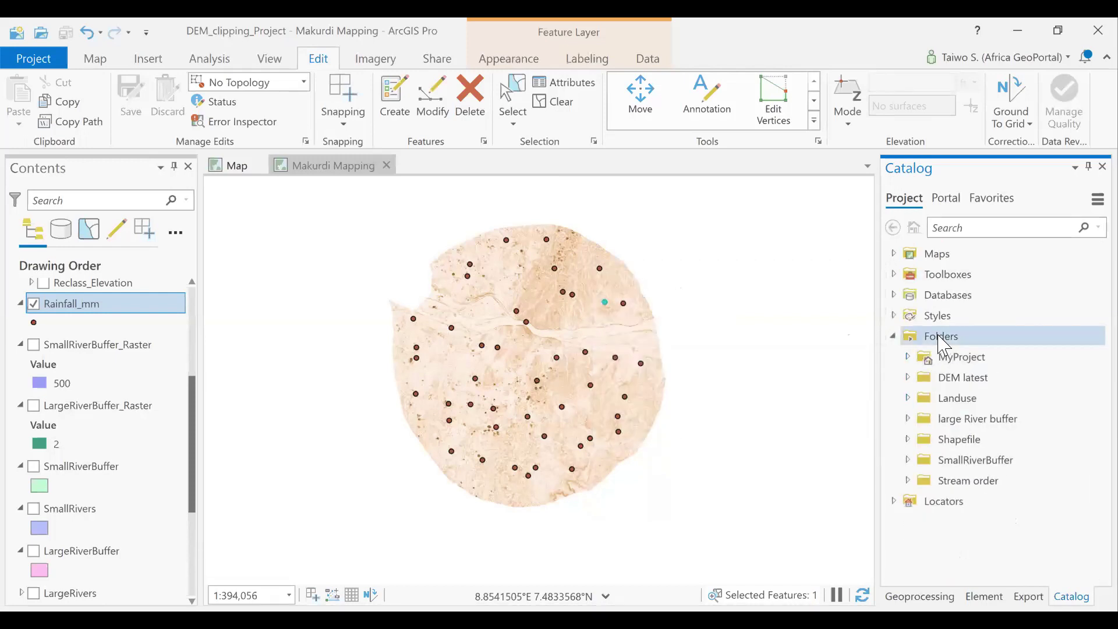
right_click(943, 337)
left_click(1055, 346)
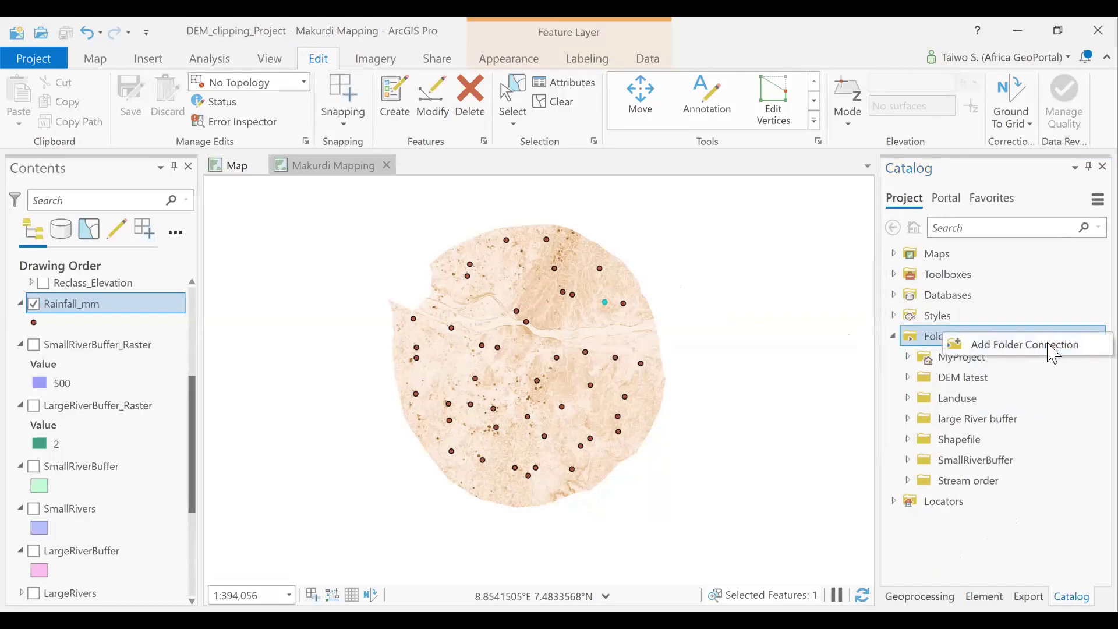